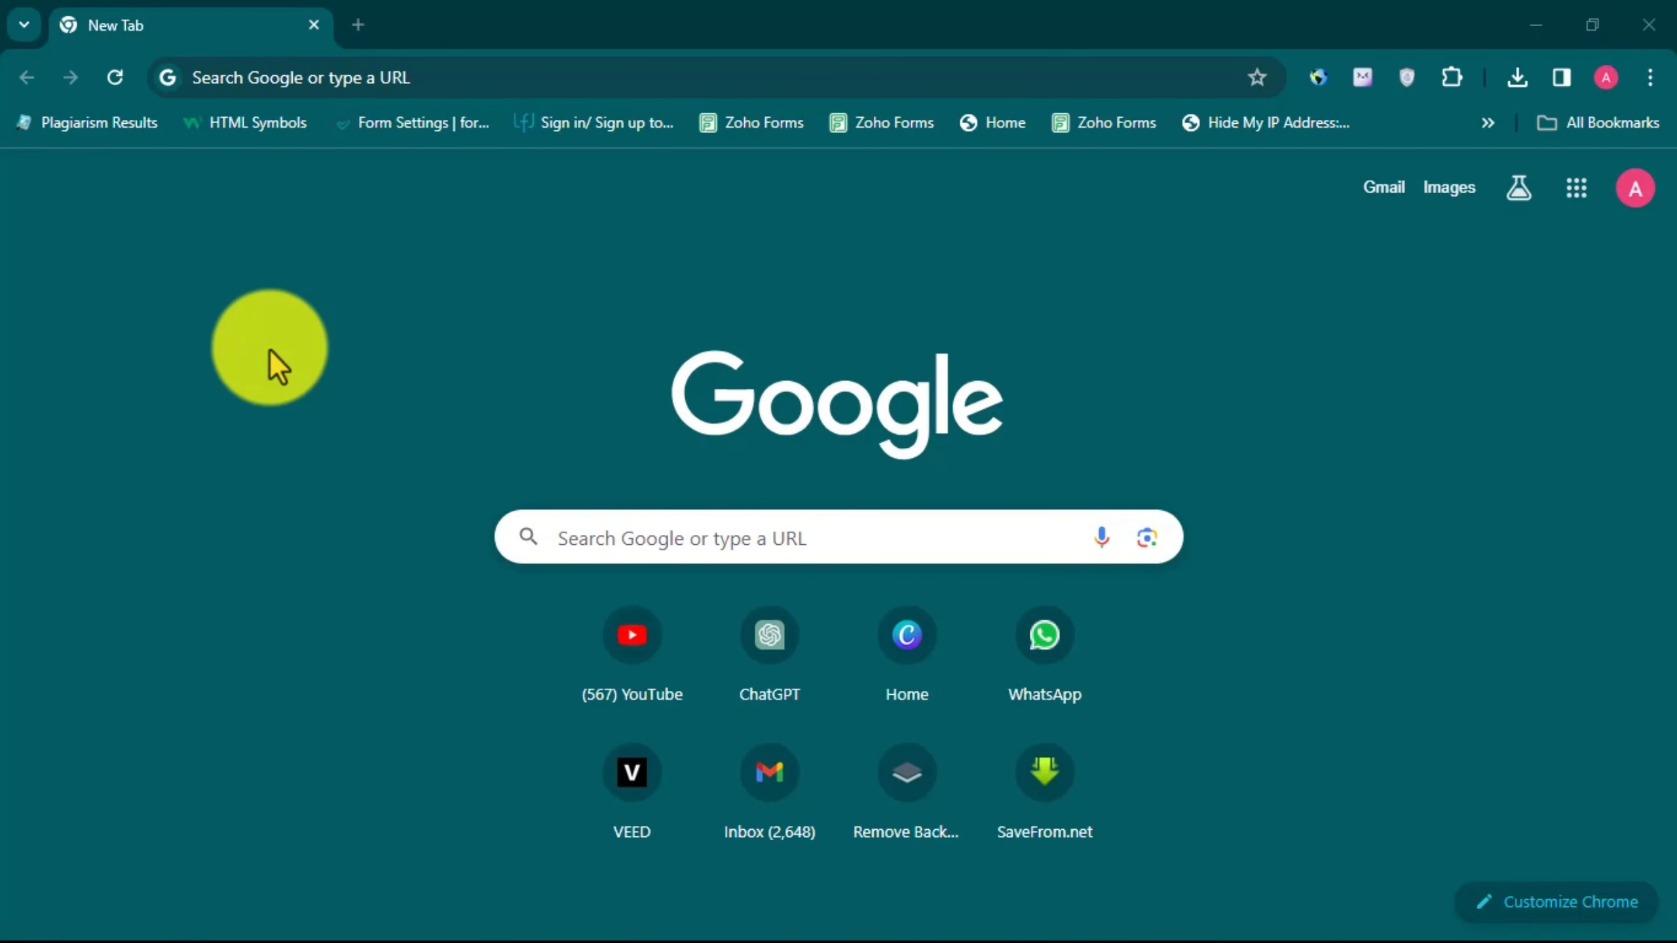
- Open Canva and create a new custom-size design 500 px wide and 500 px high
left_click(885, 655)
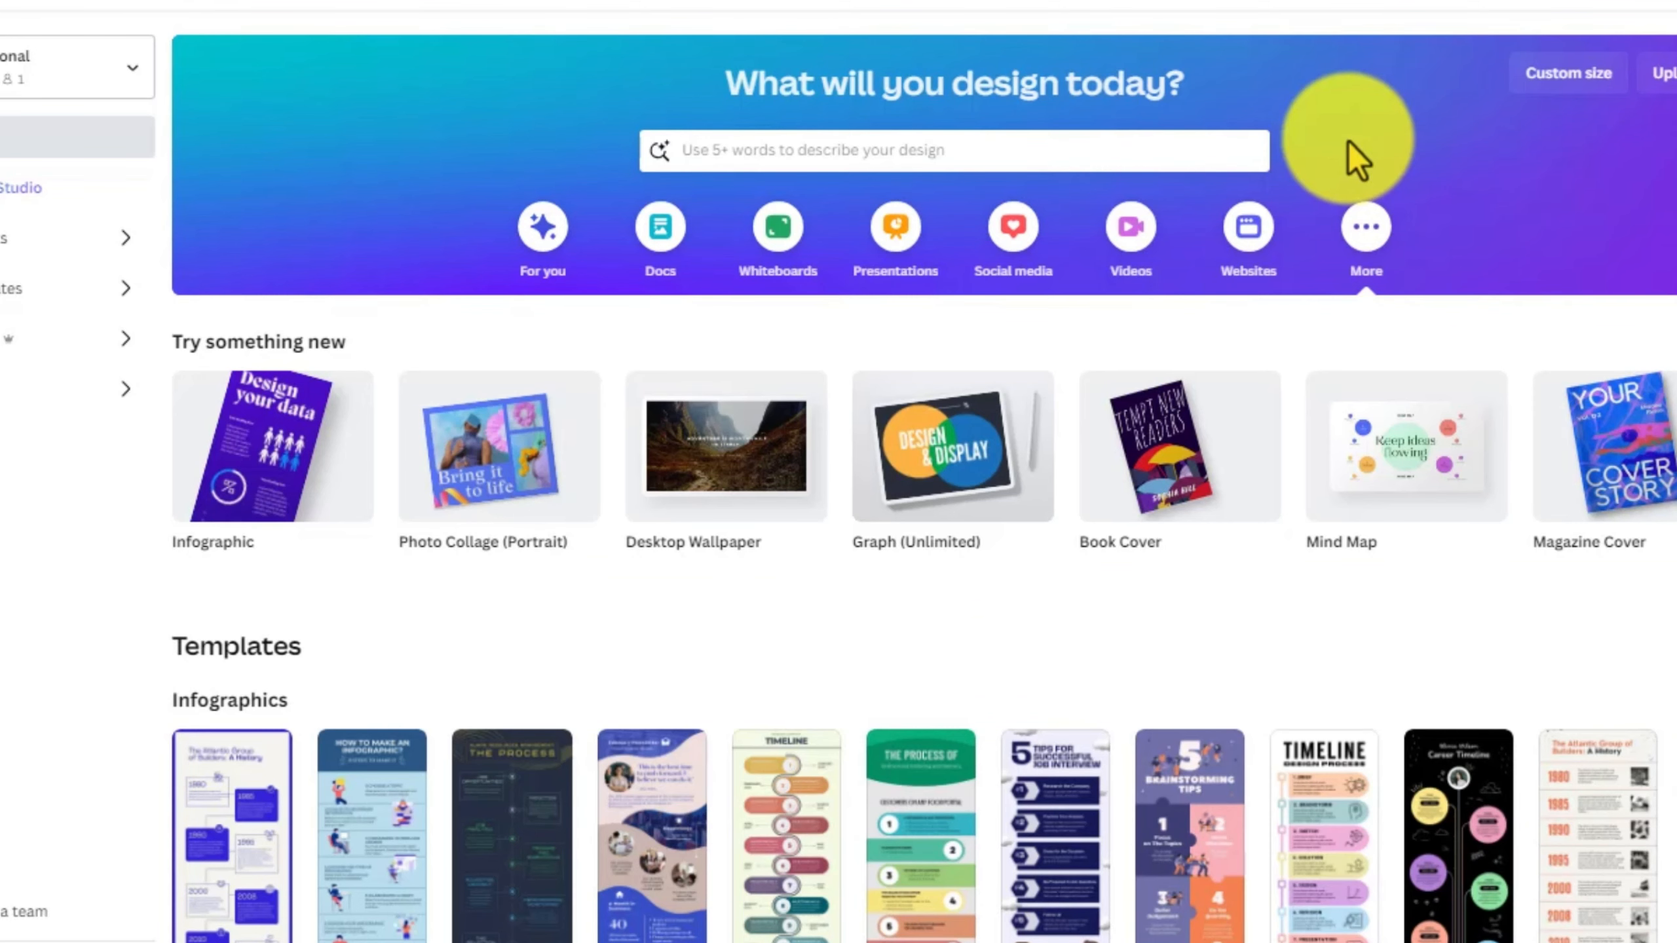
left_click(1541, 92)
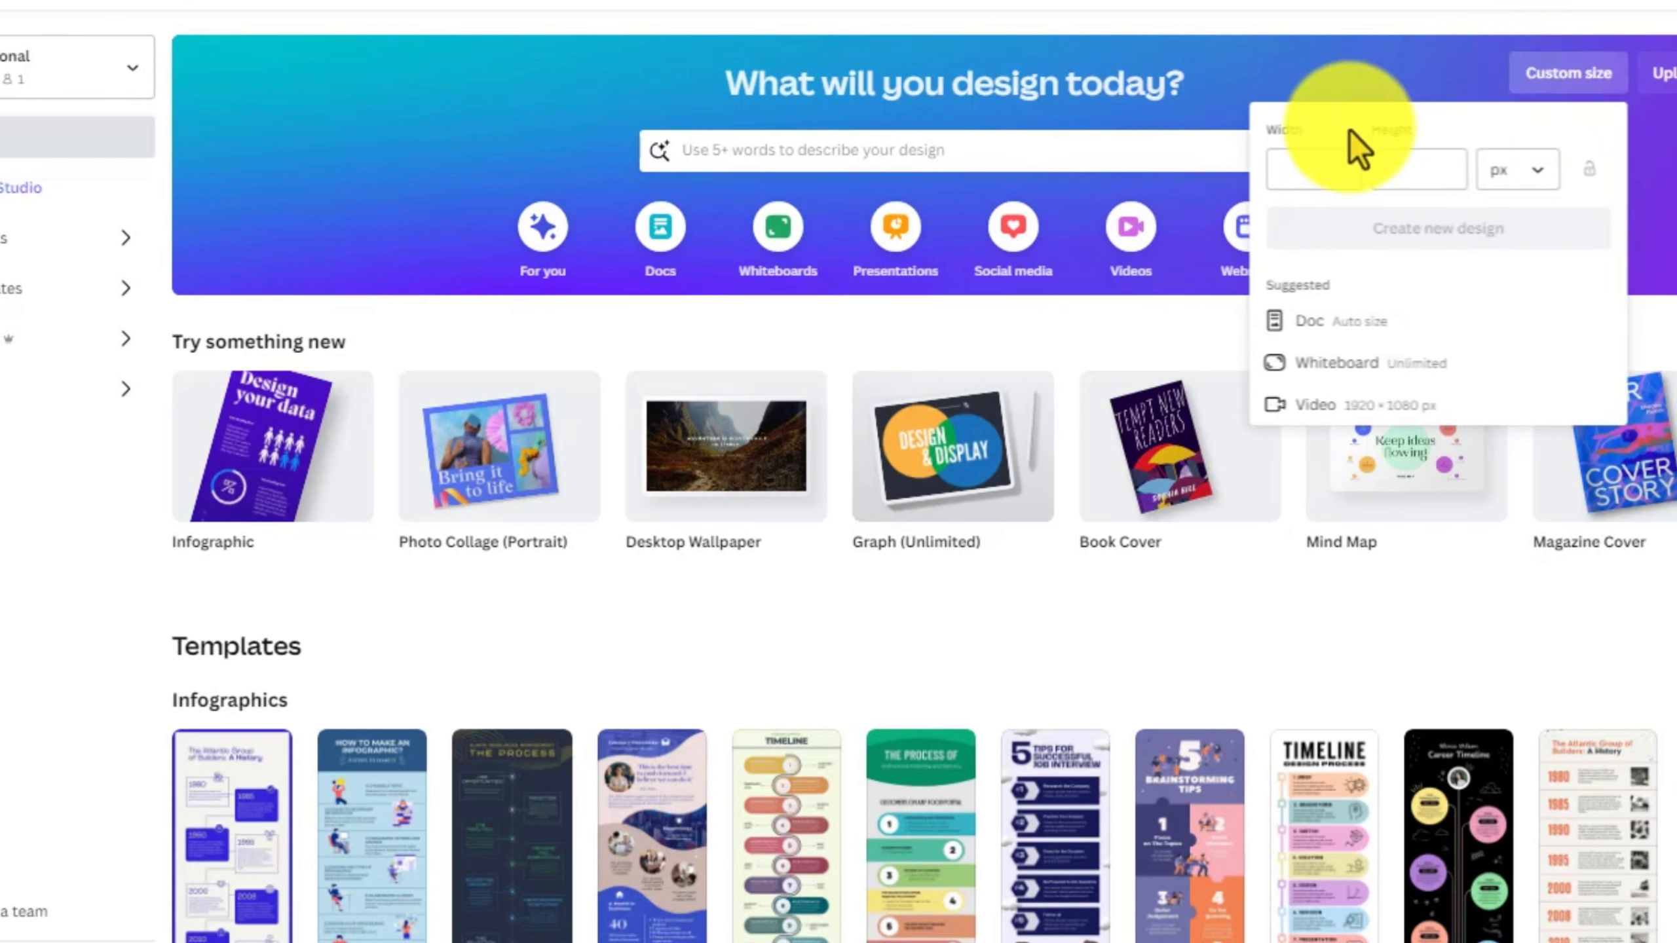
left_click(1286, 172)
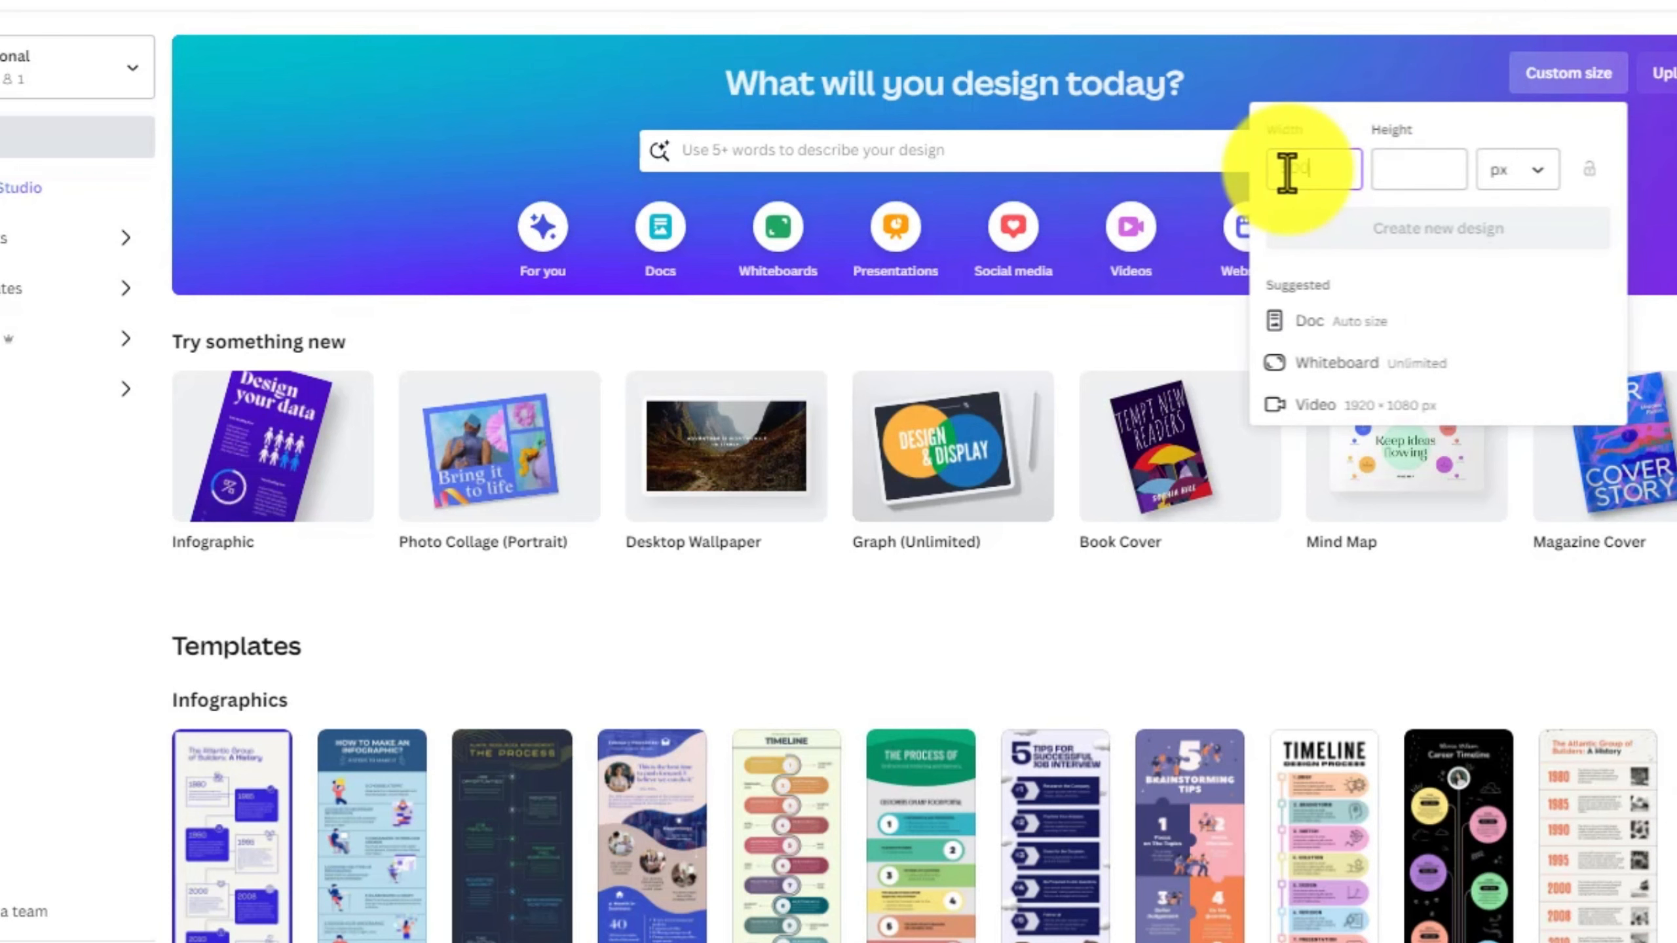
type("500")
left_click(1413, 175)
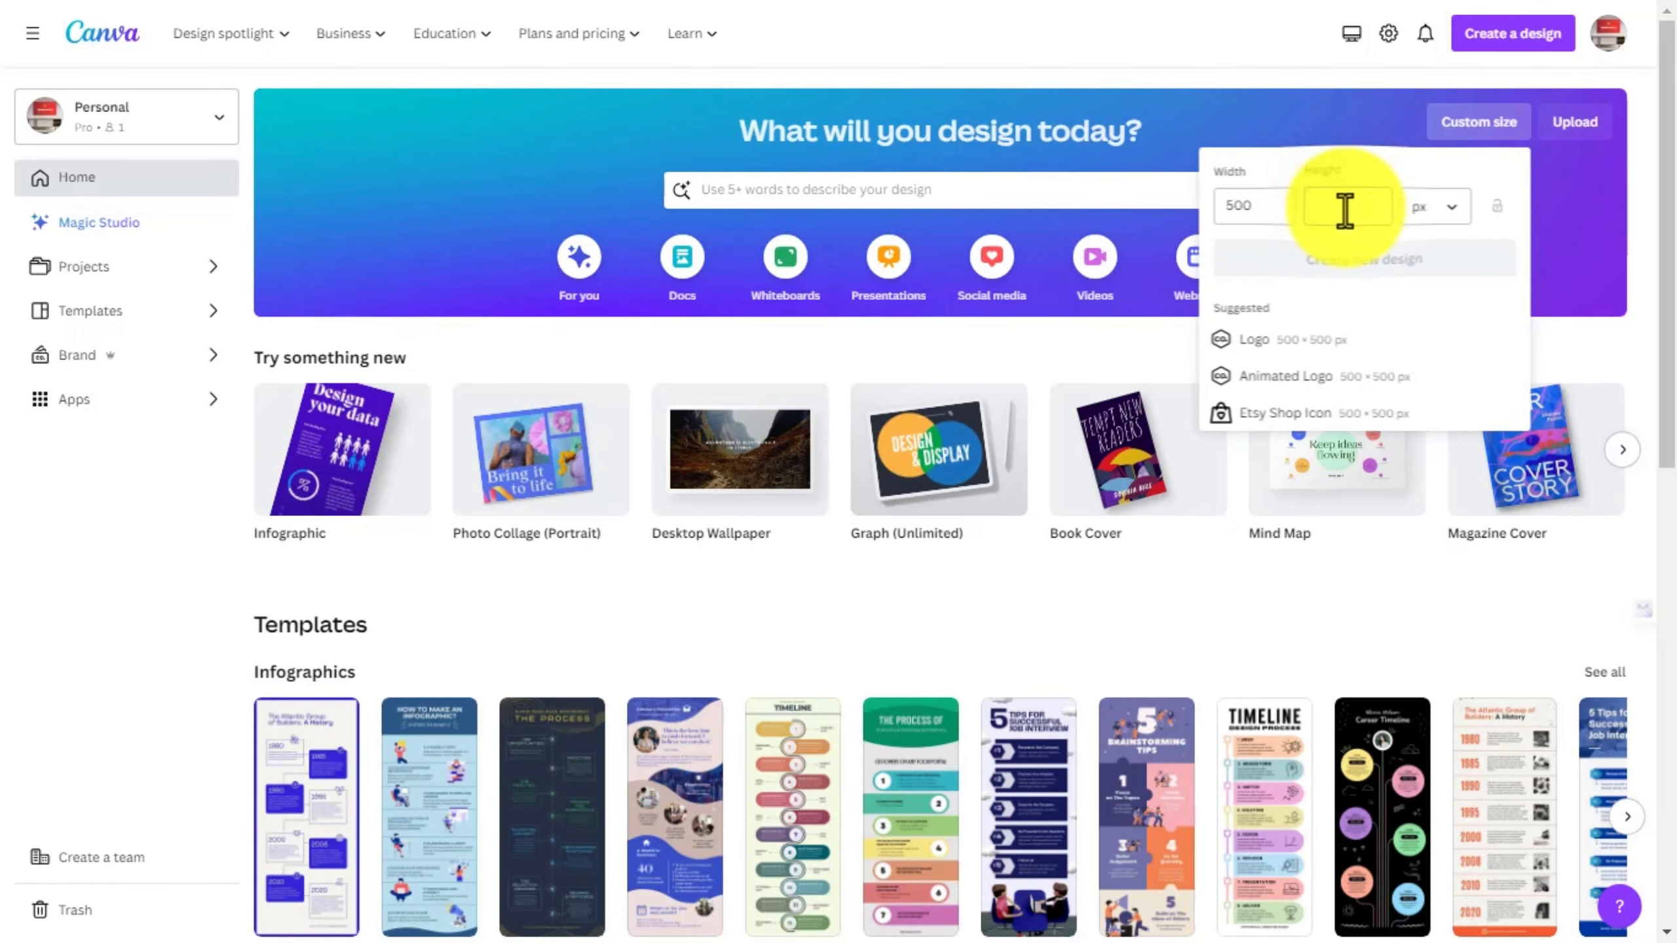
type("500")
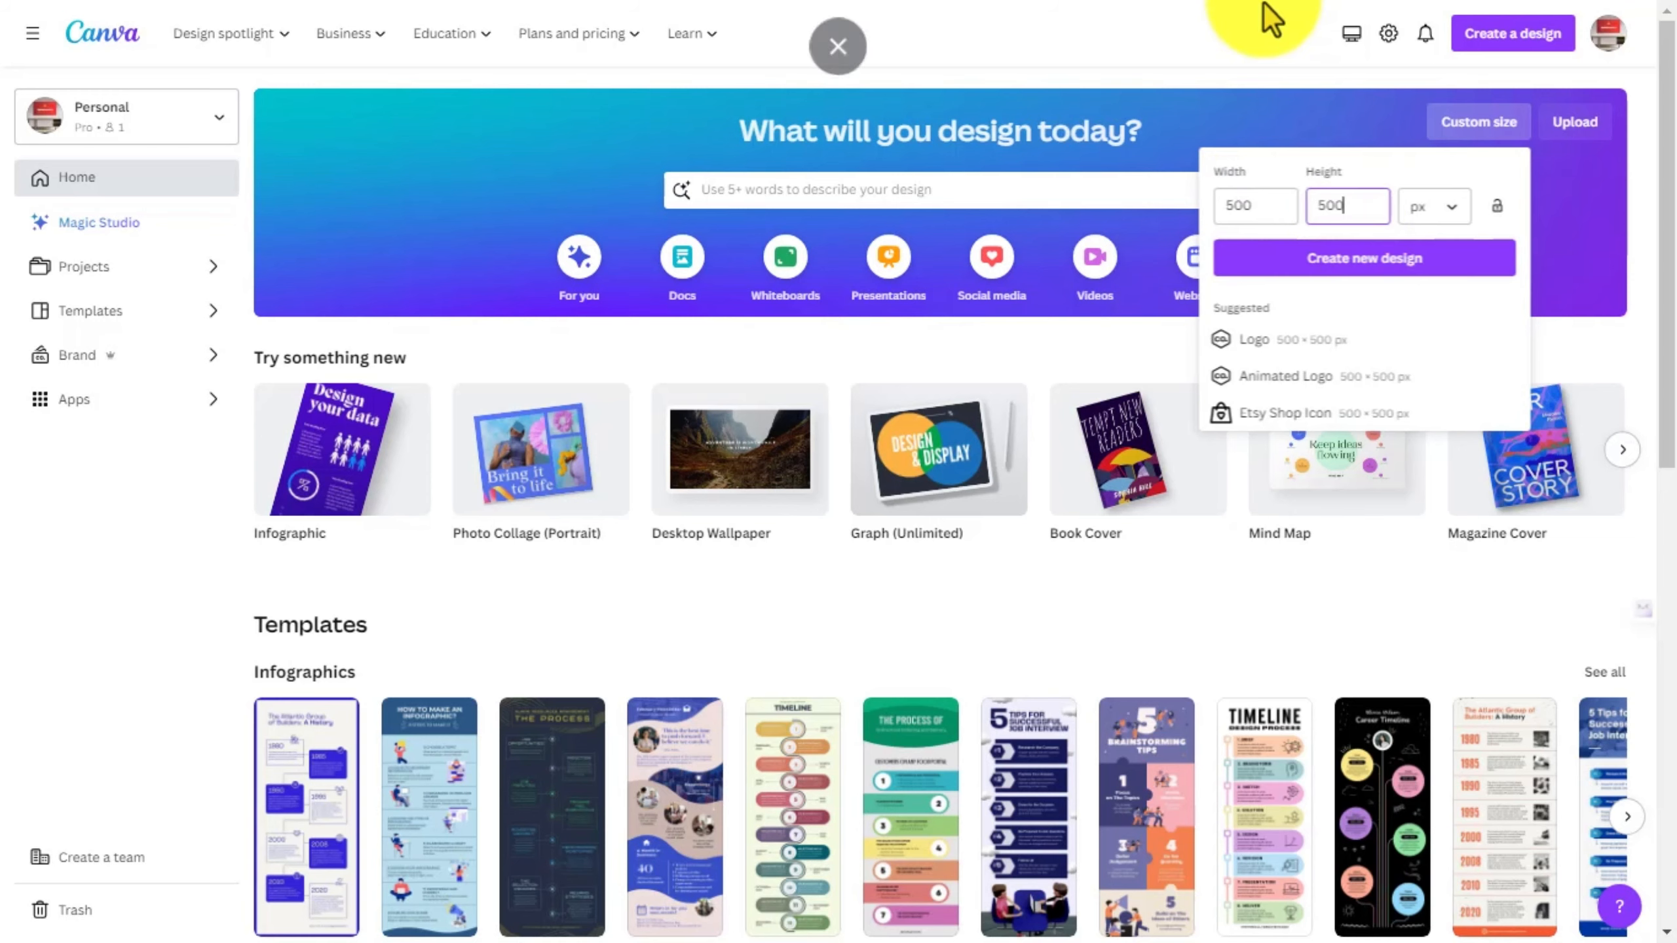
left_click(1290, 286)
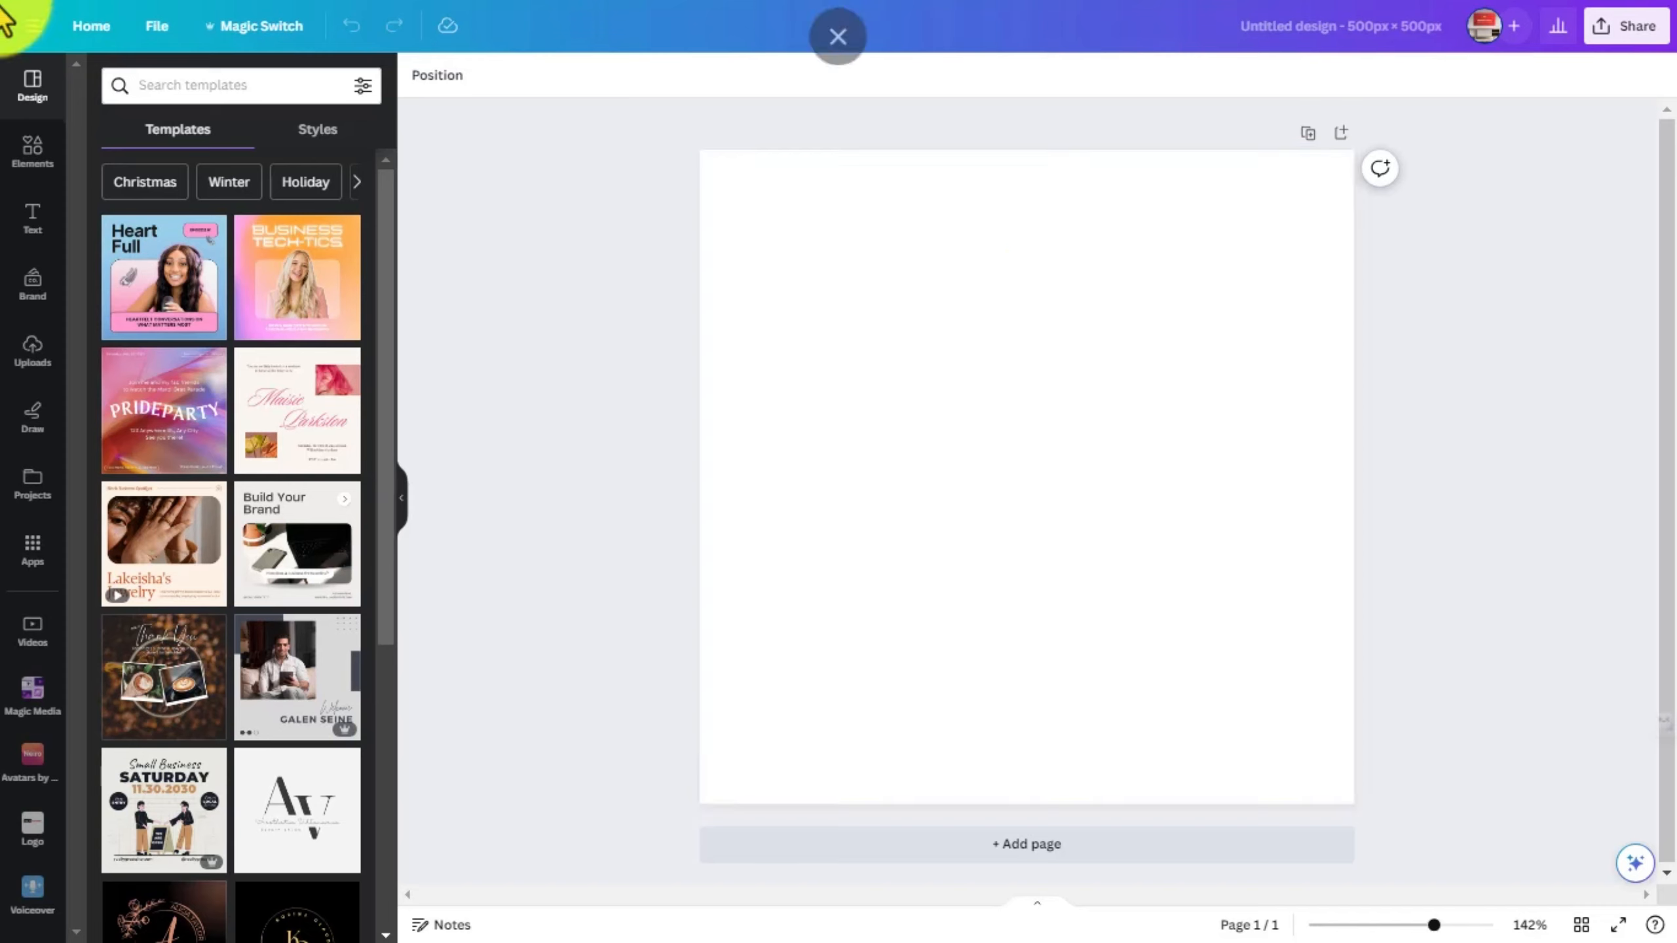
- Search the elements library for "christmas backgrounds"
left_click(20, 159)
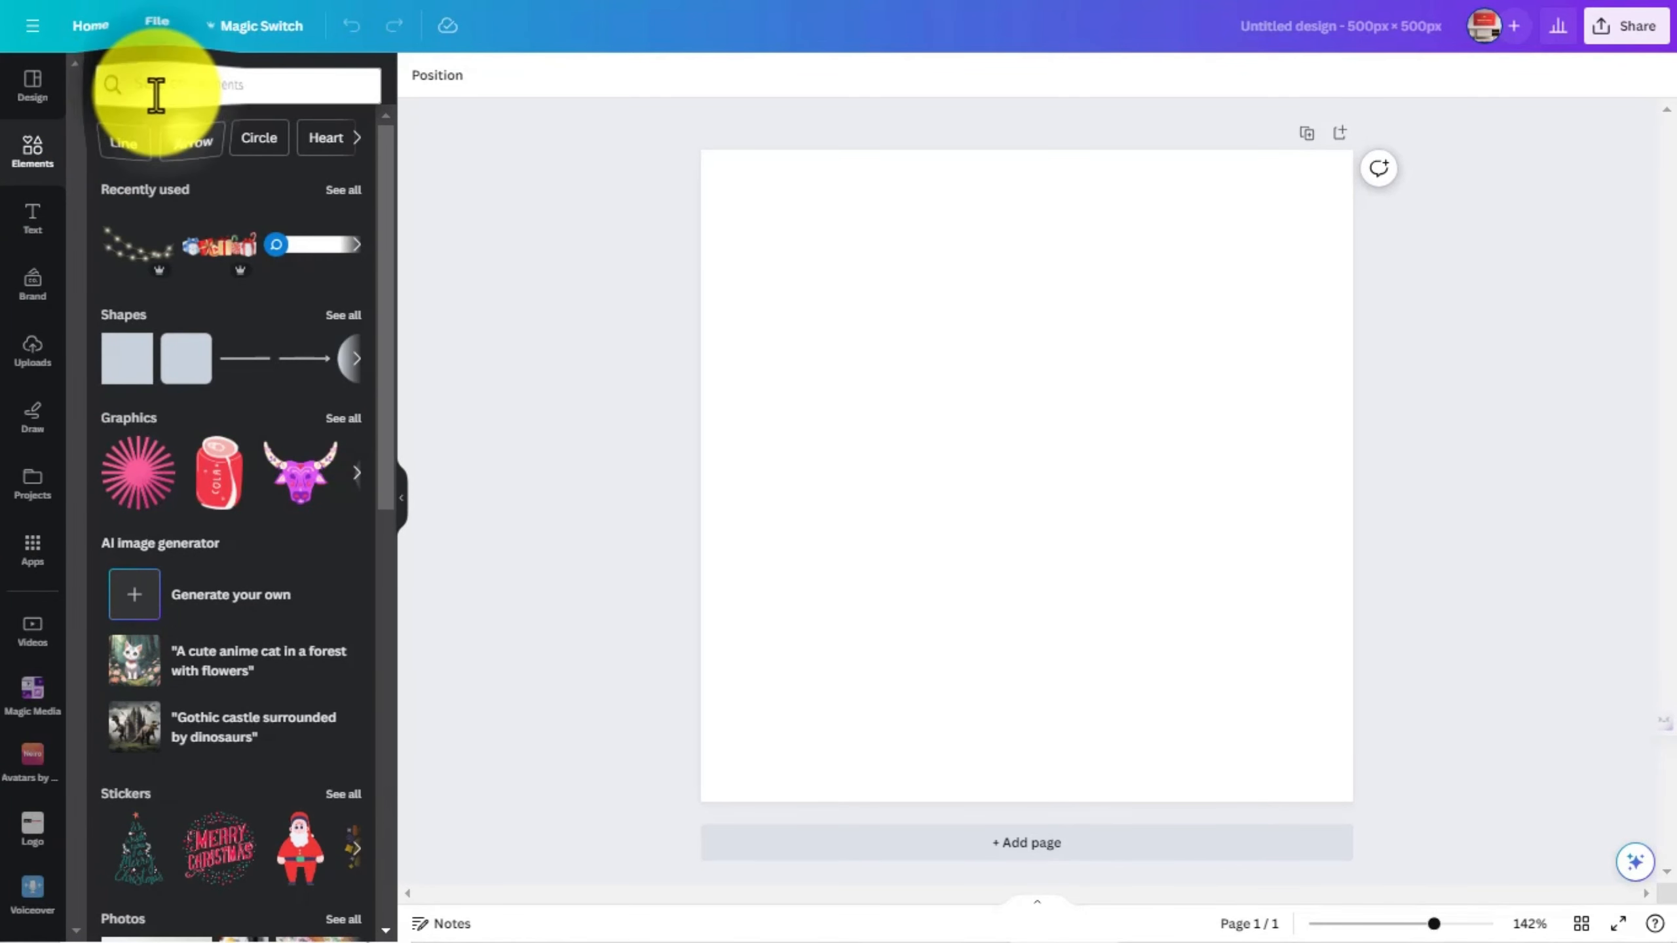
left_click(156, 92)
type("ch")
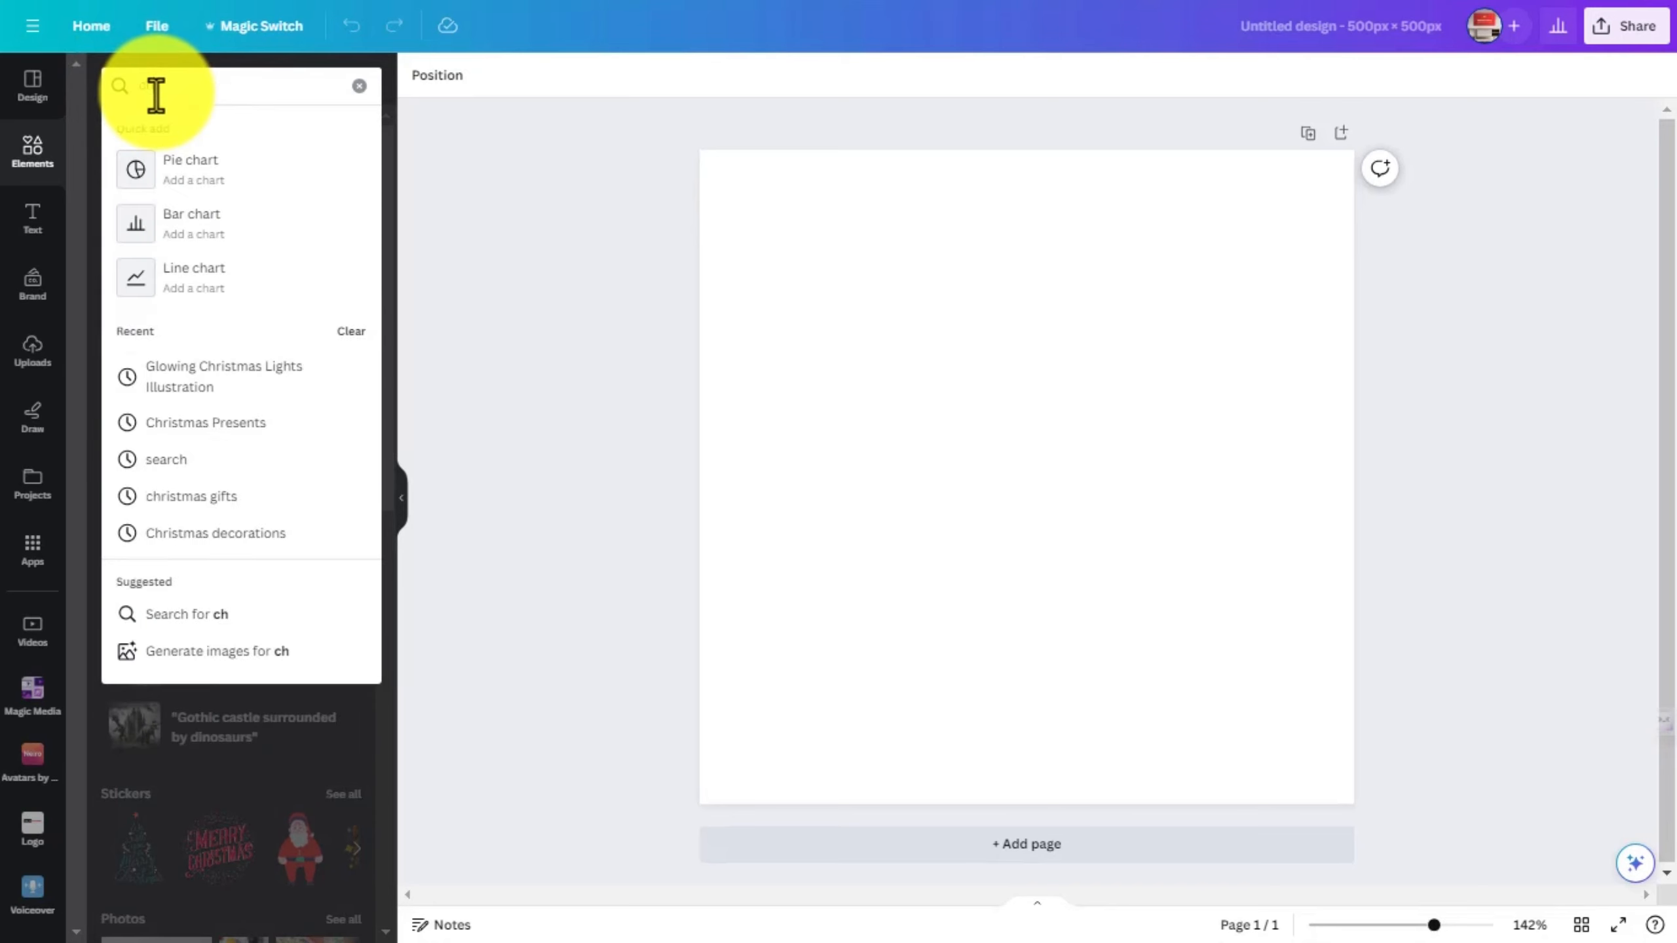
type("ristmas backgriu")
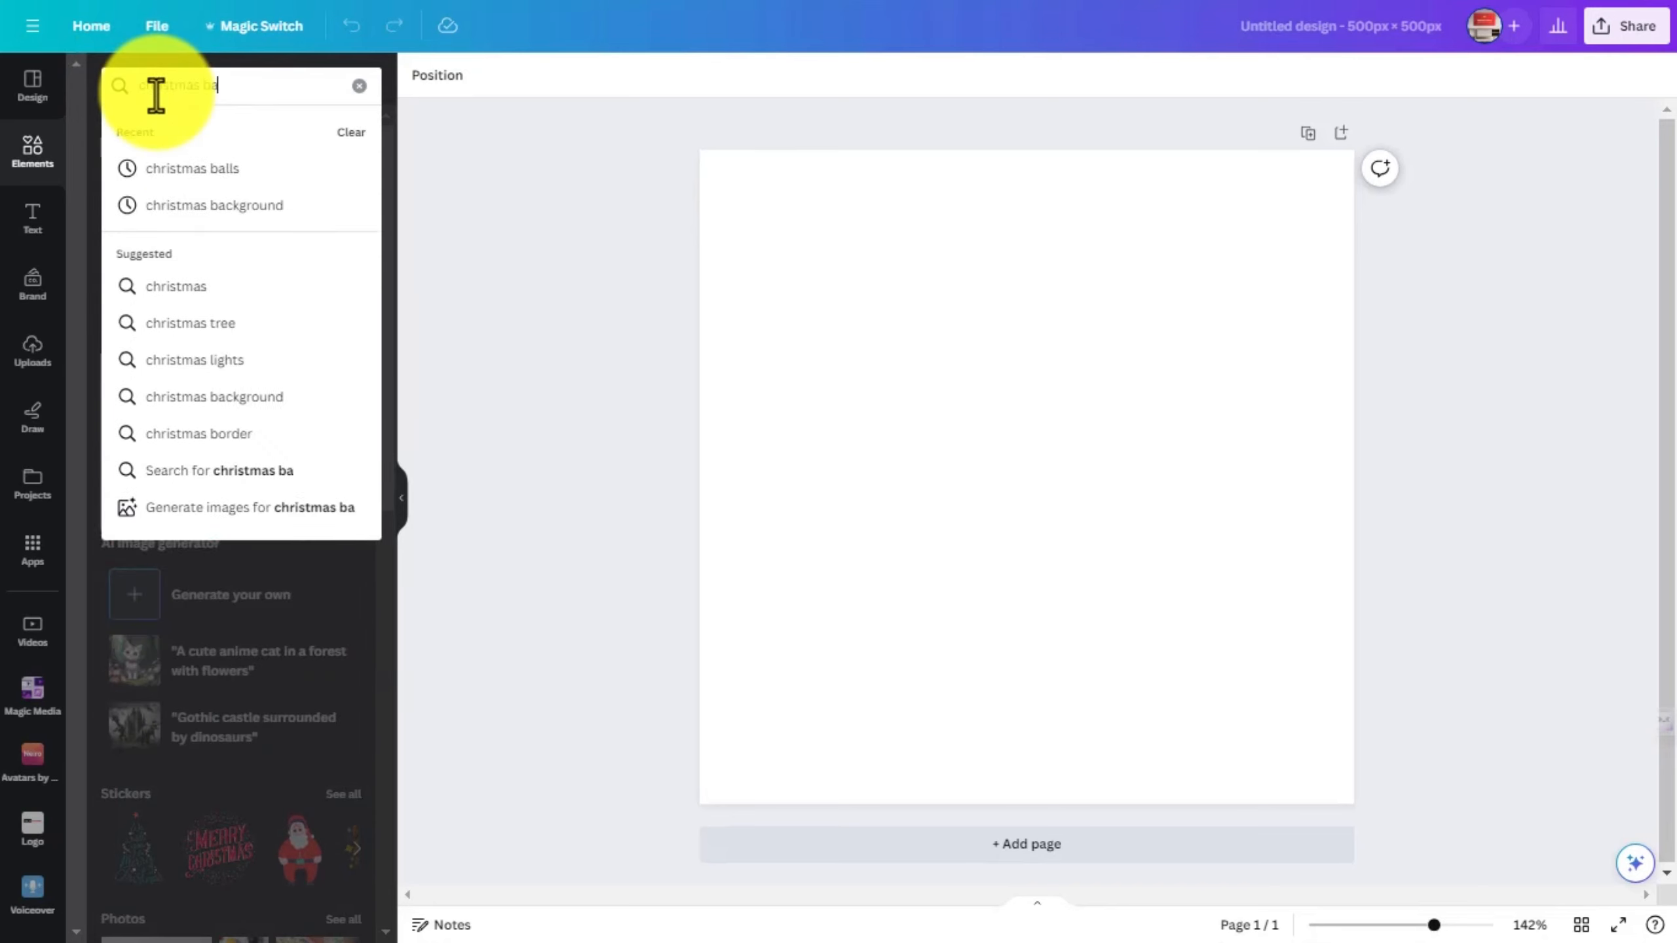
key("BackSpace")
key("BackSpace")
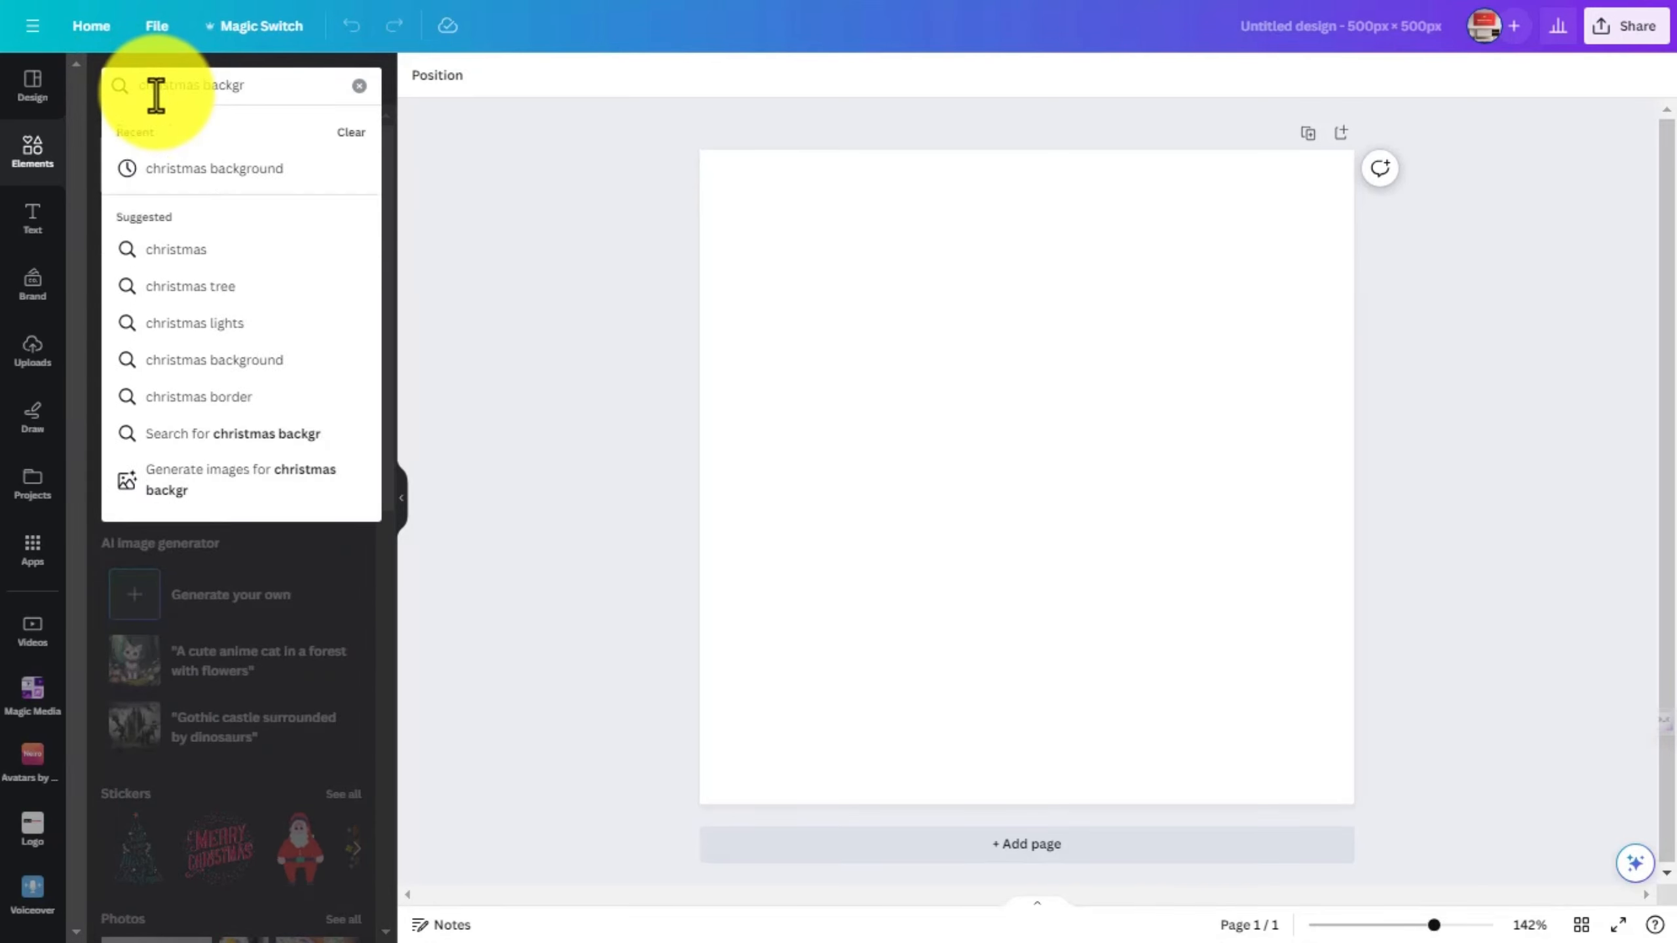
type("ounds")
key("Return")
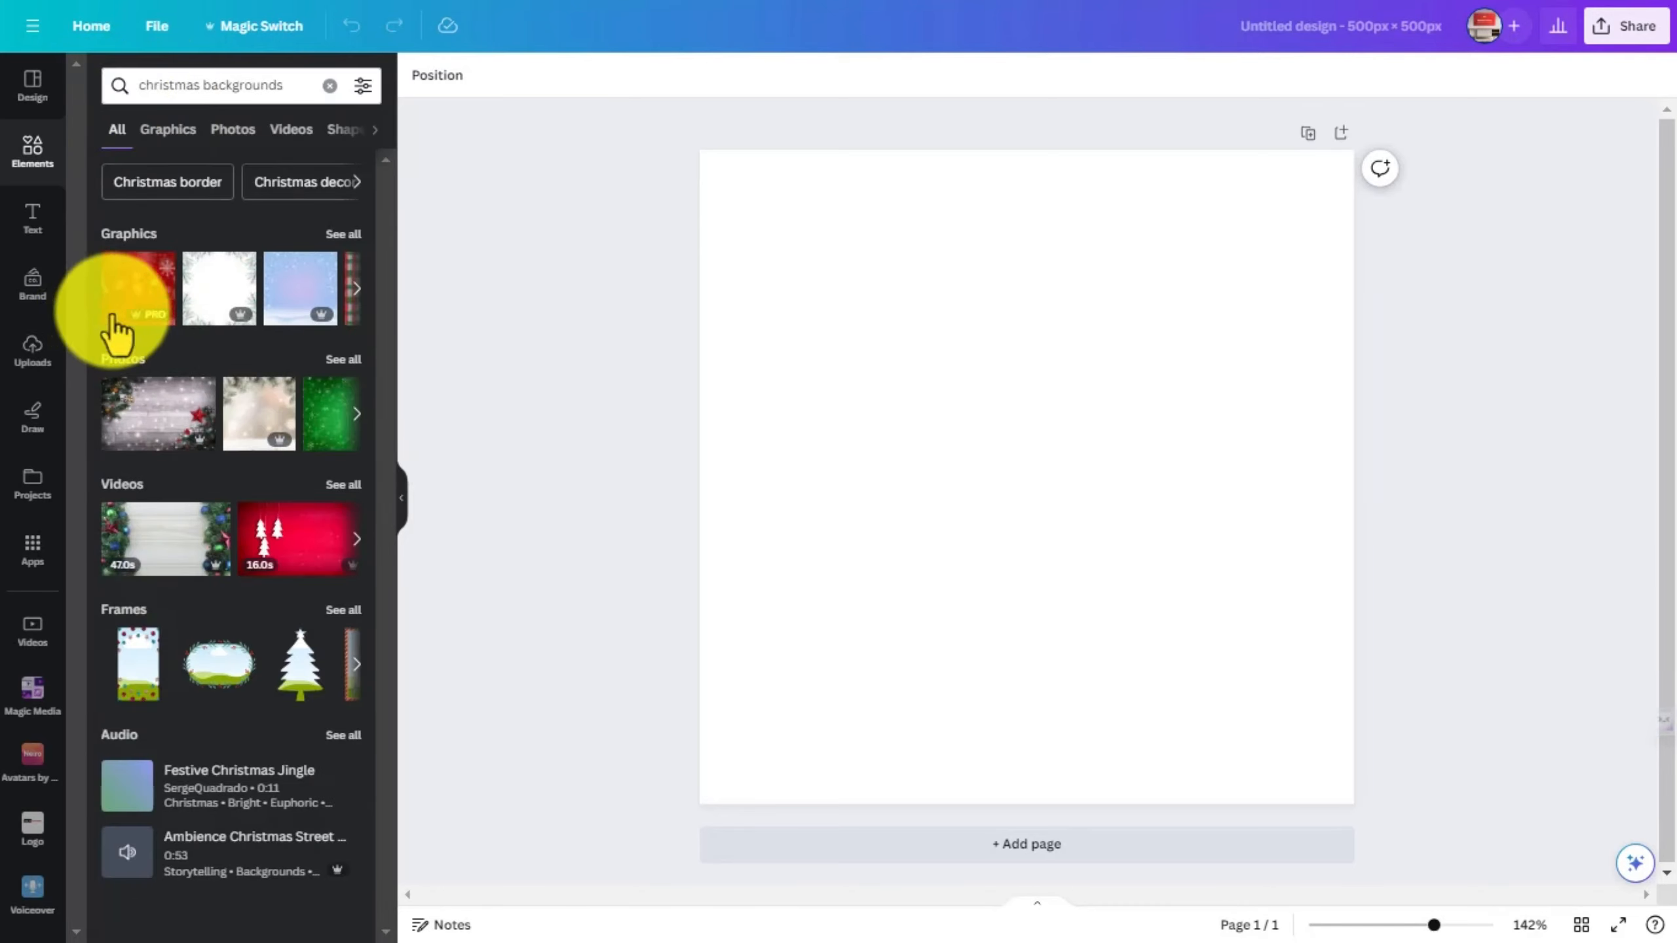
- Add the photo of a Christmas tree with gifts on red from the photo results and set it as the page background
left_click(217, 131)
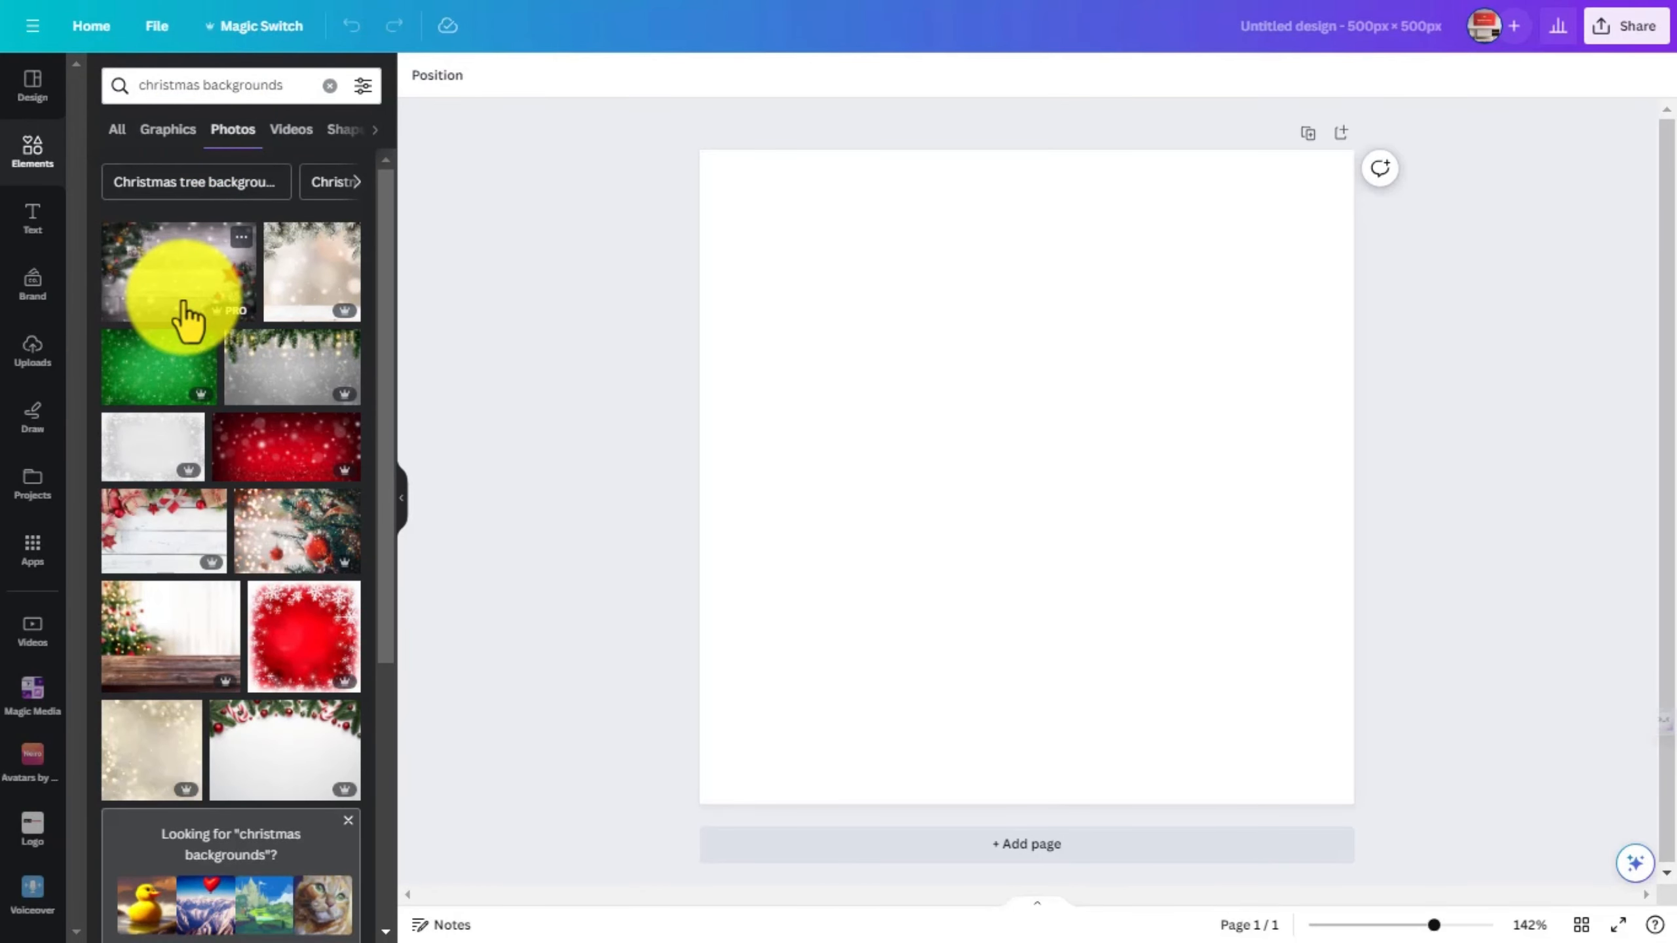
scroll(186, 320, "down", 3)
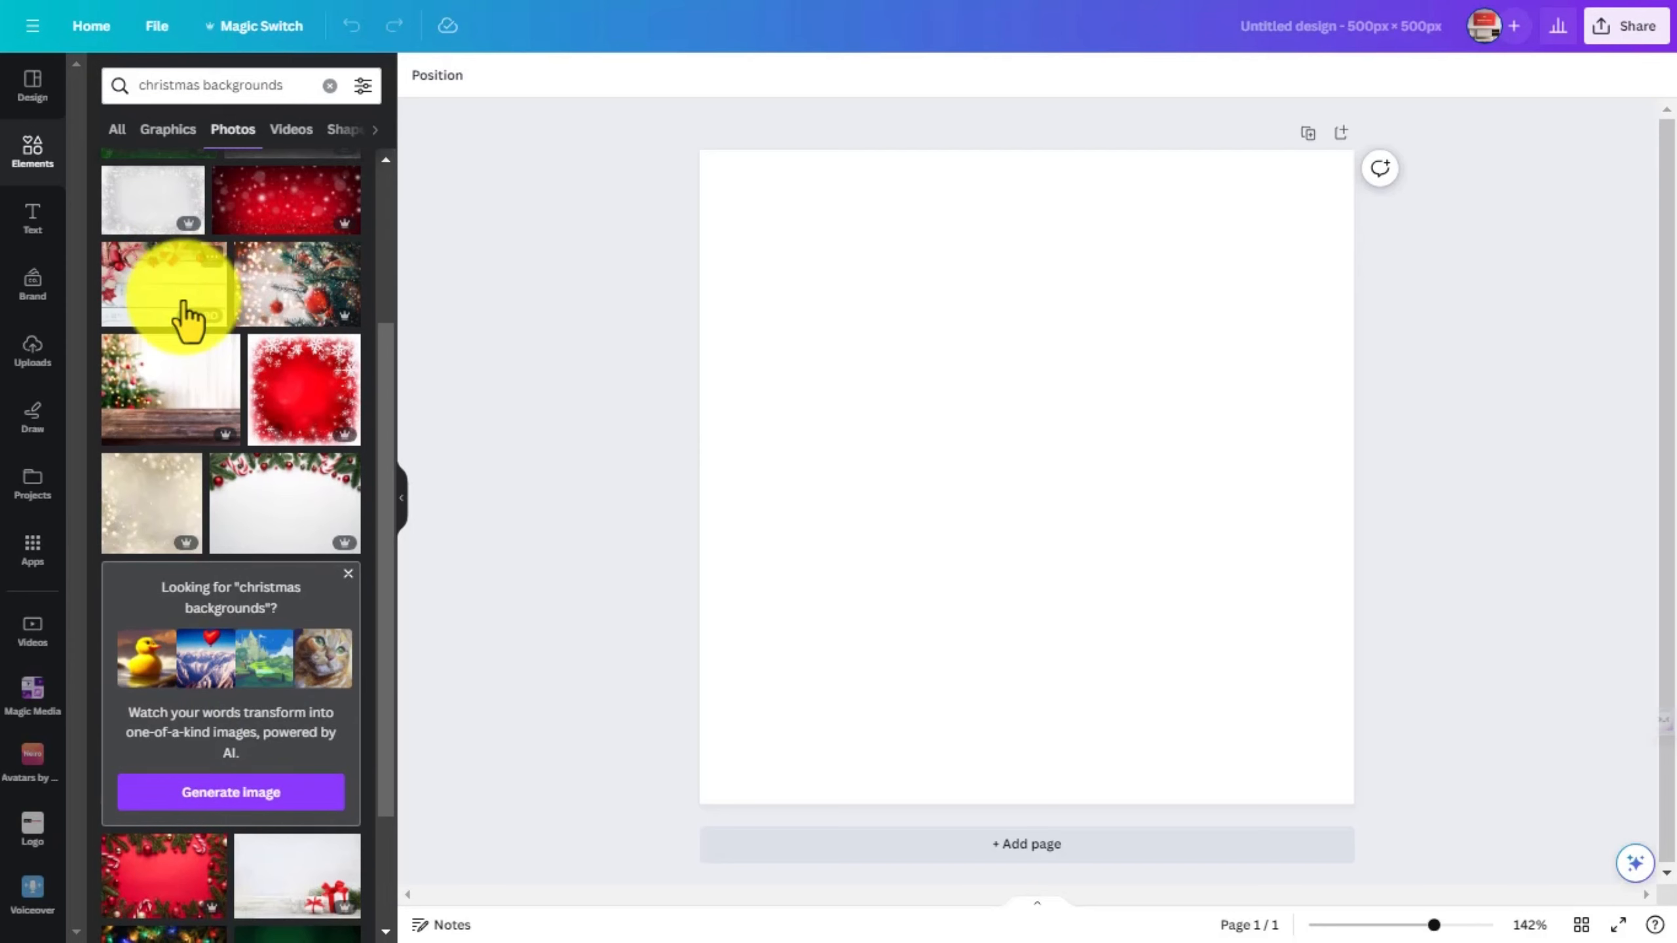
scroll(187, 320, "down", 2)
scroll(184, 301, "down", 6)
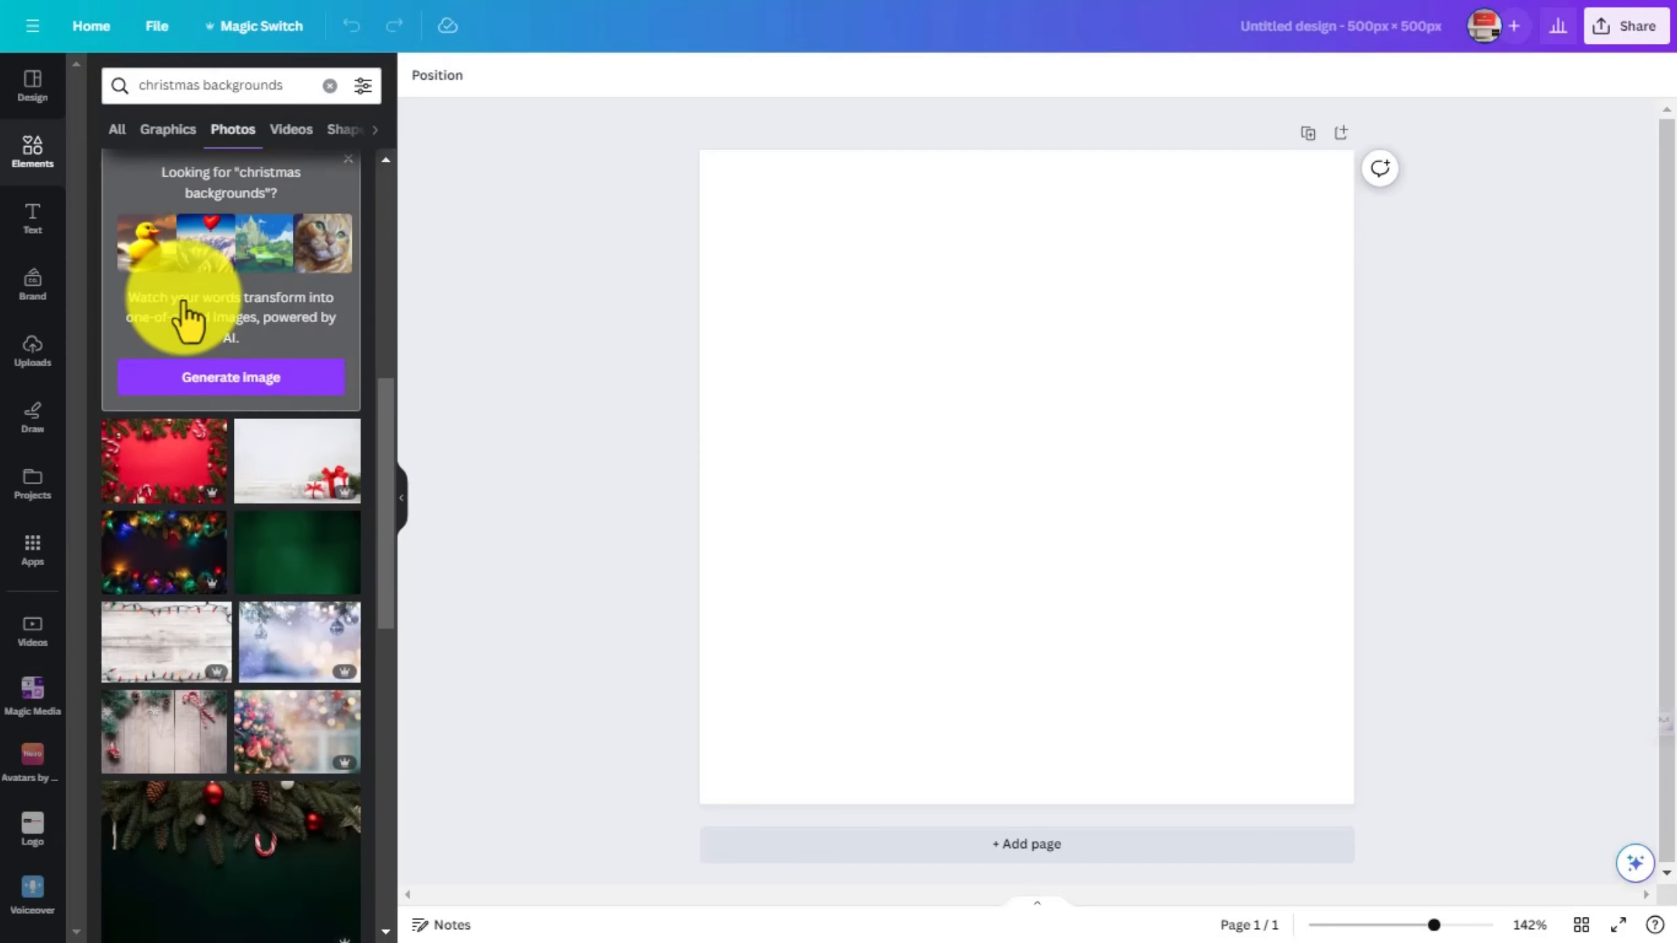
left_click(183, 300)
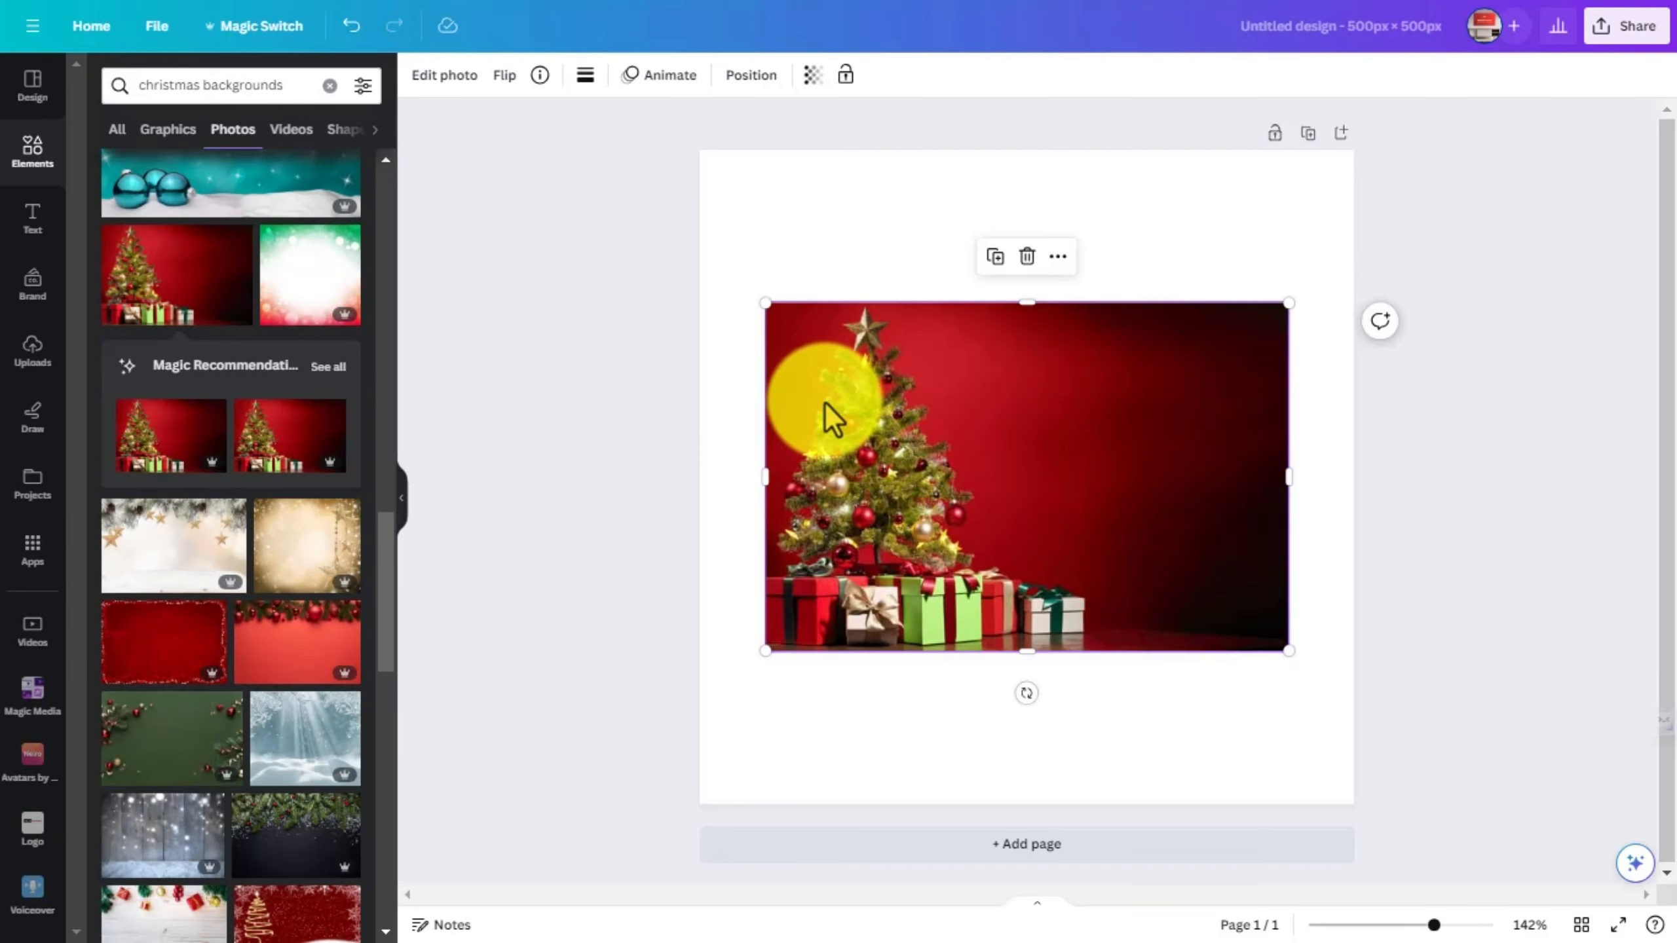
right_click(881, 398)
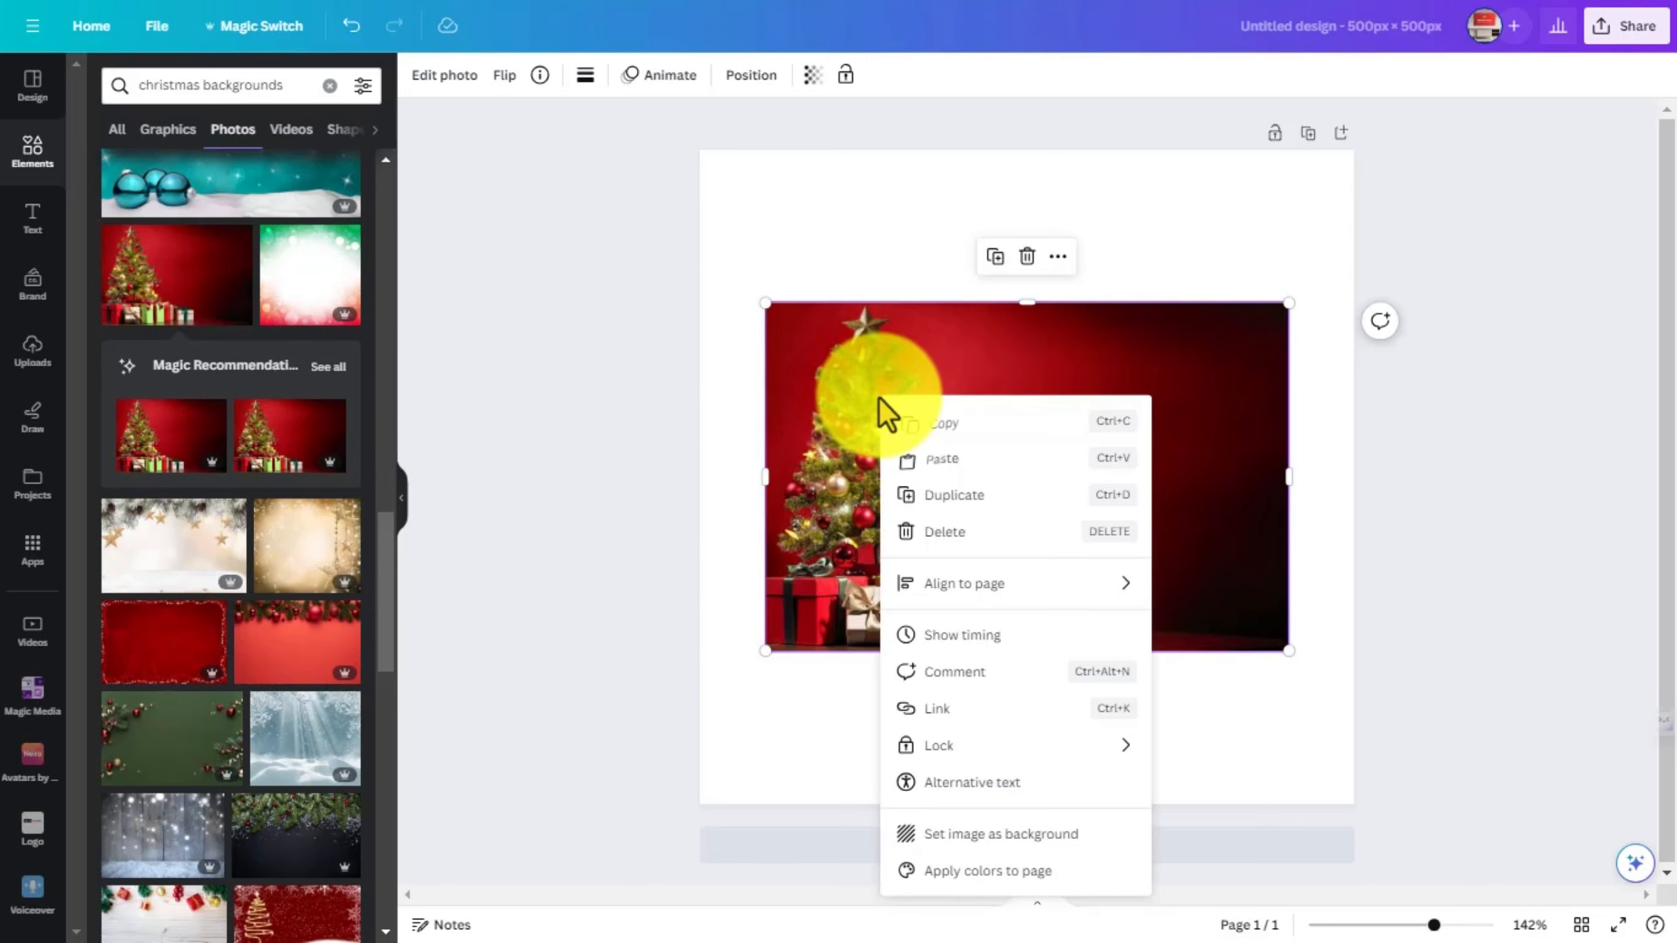
left_click(930, 835)
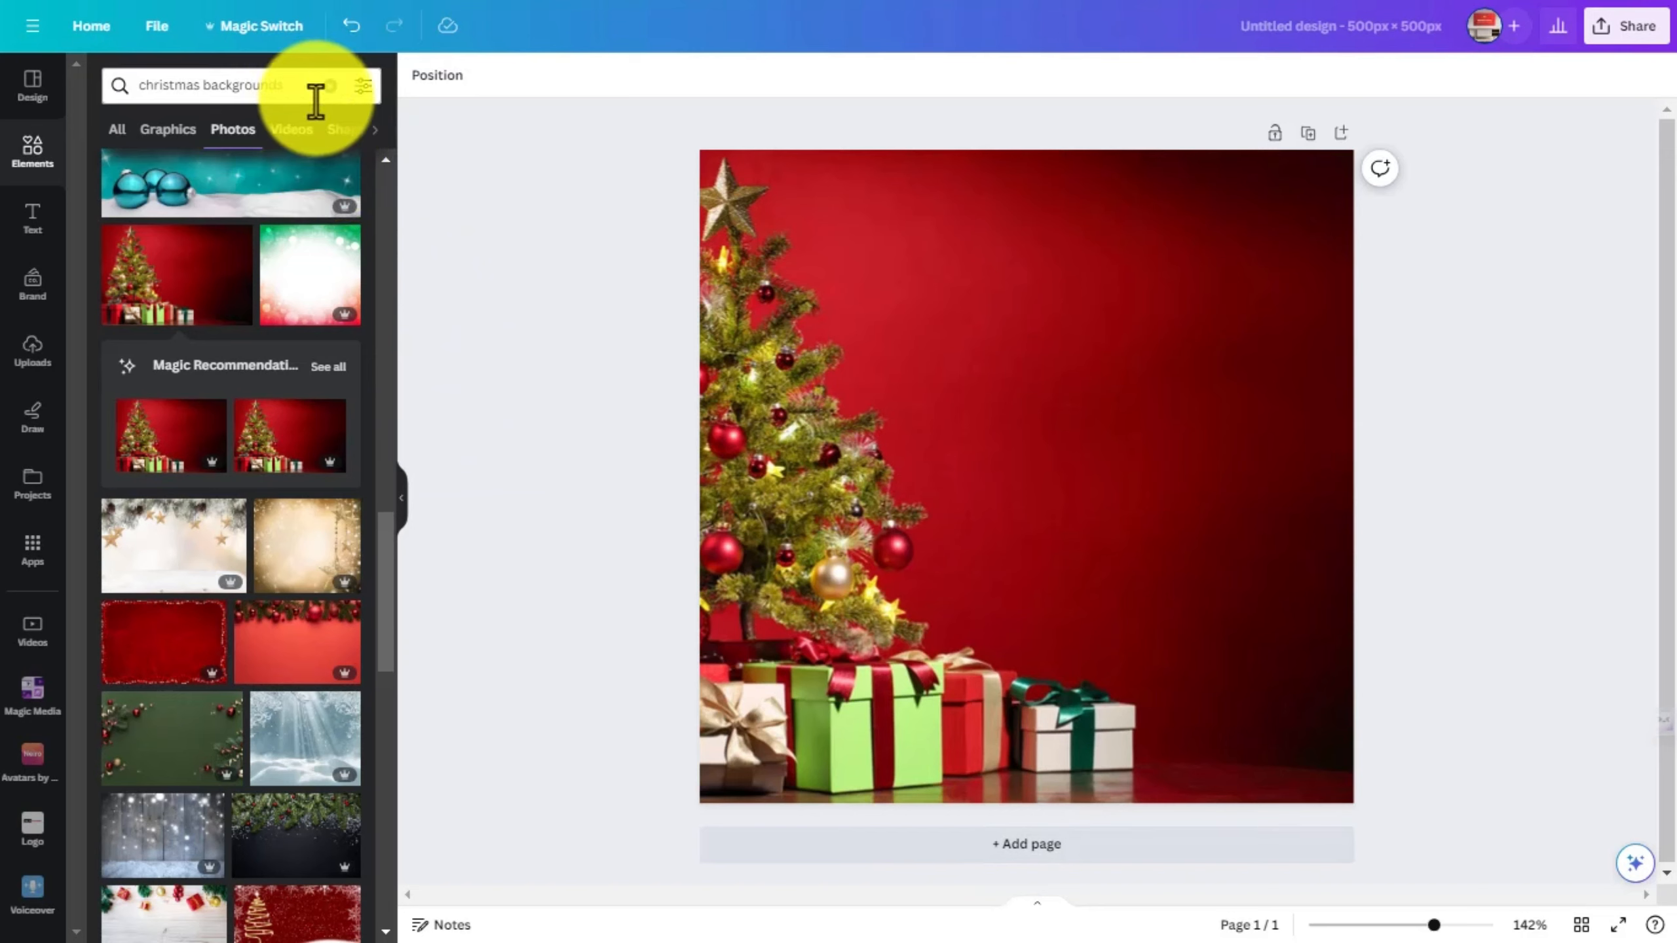
- Search the elements for "seasons greetings" and add the handwritten "Season's! Greetings" lettering graphic to the page
left_click(336, 87)
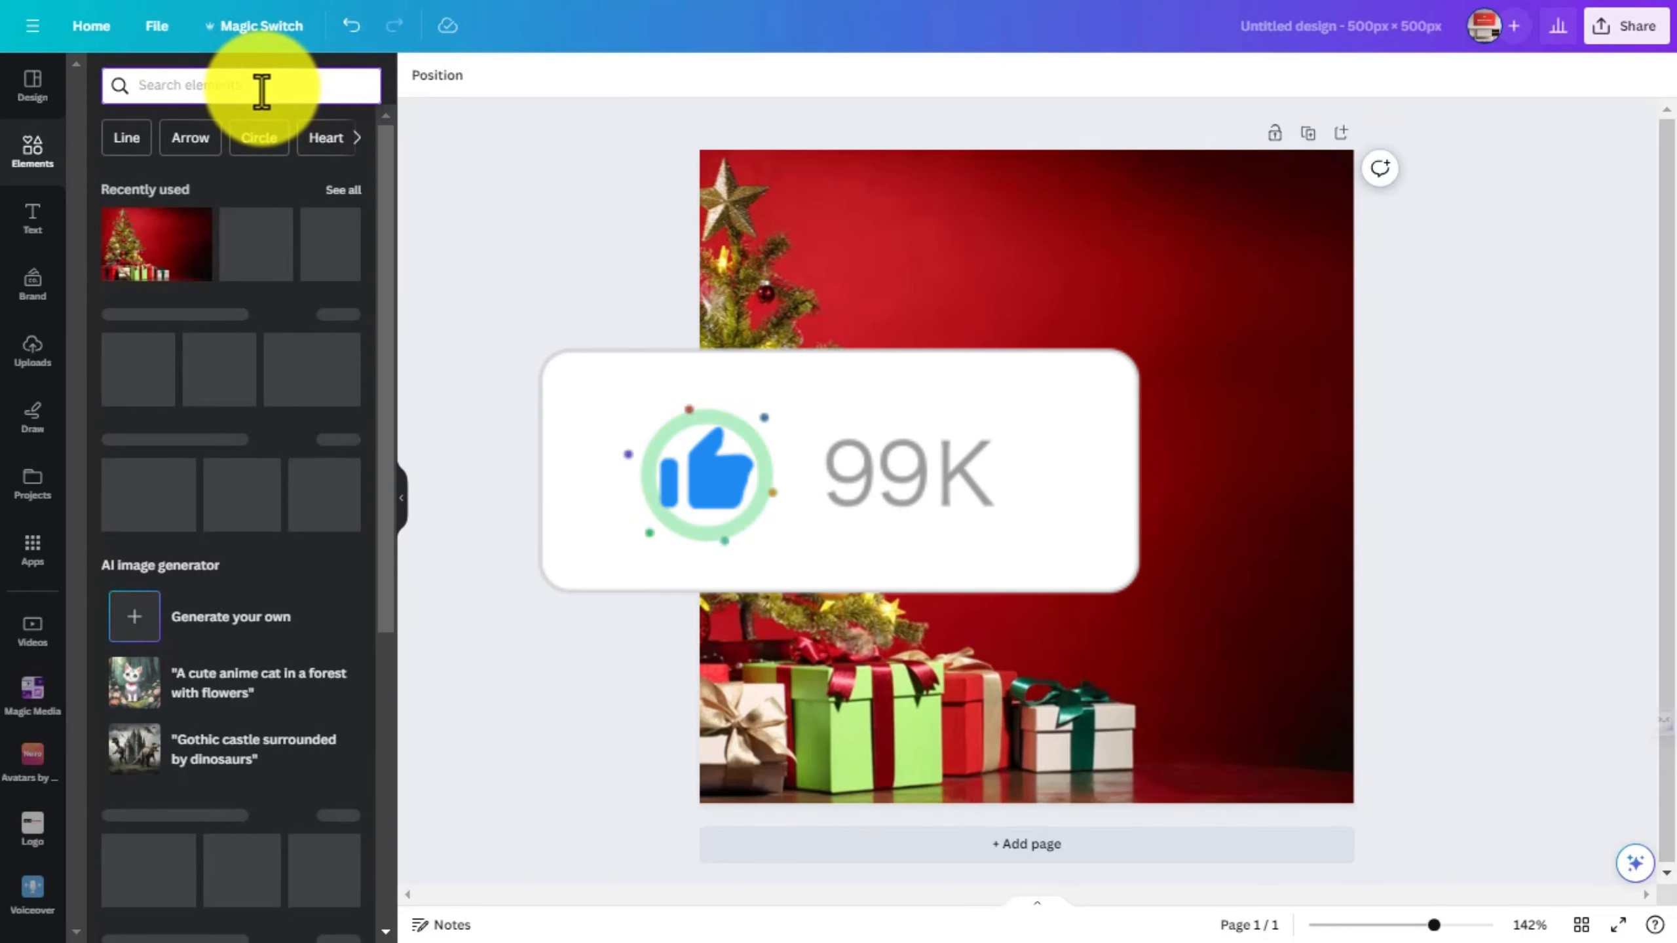
type("seasons gre")
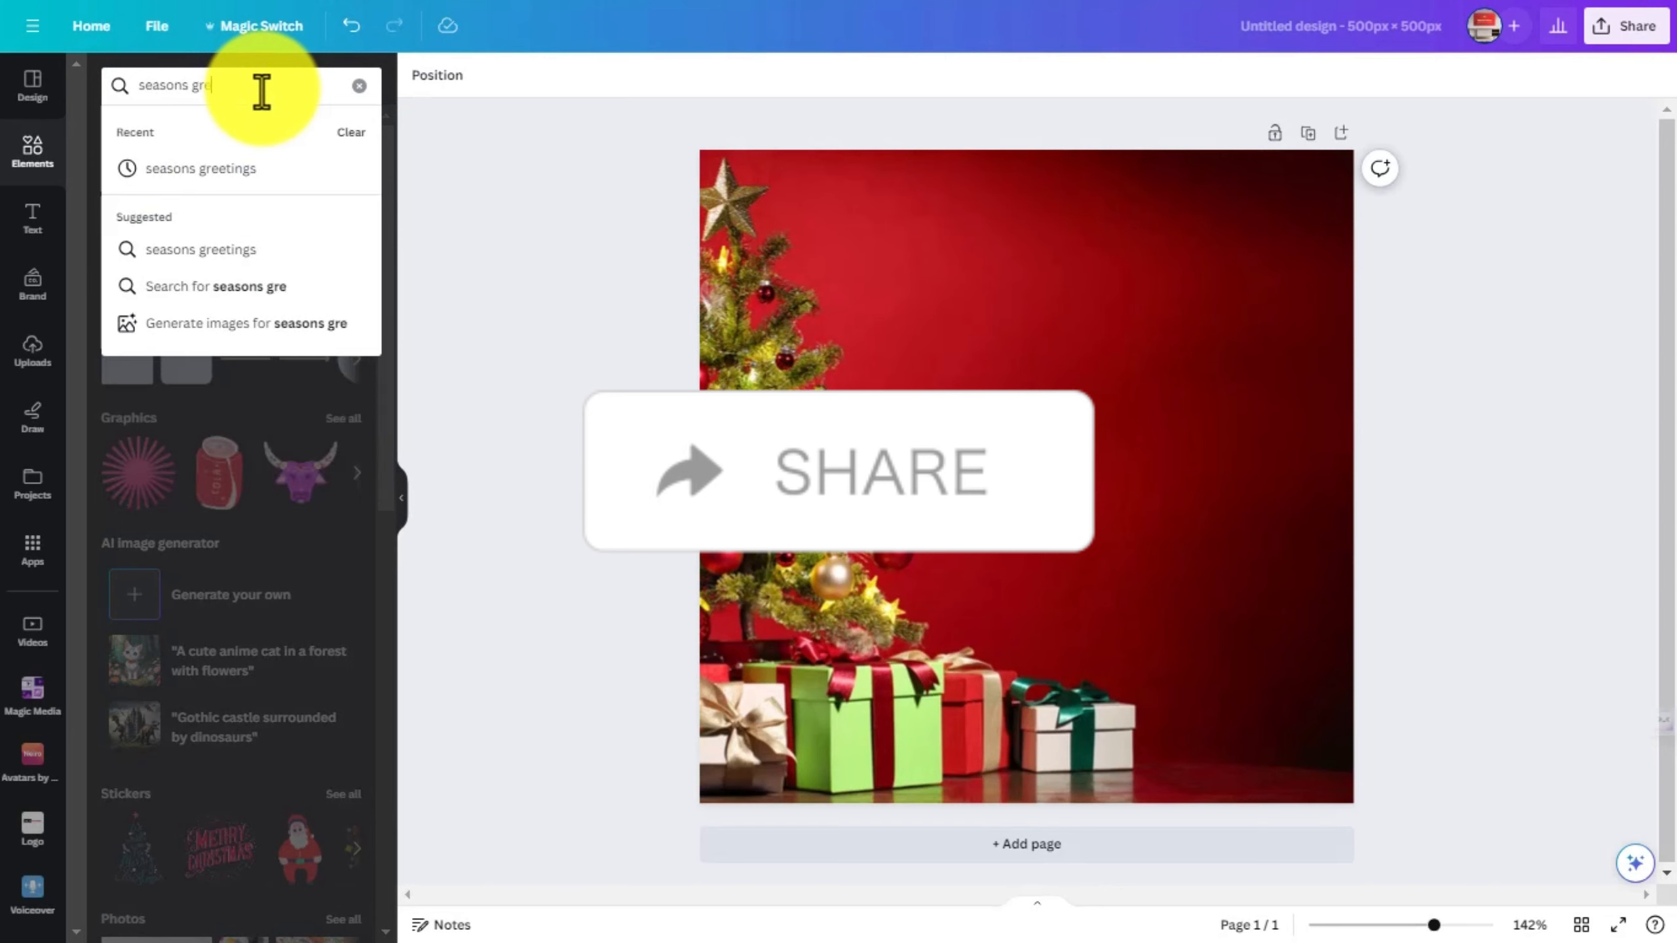
type("etings")
key("Return")
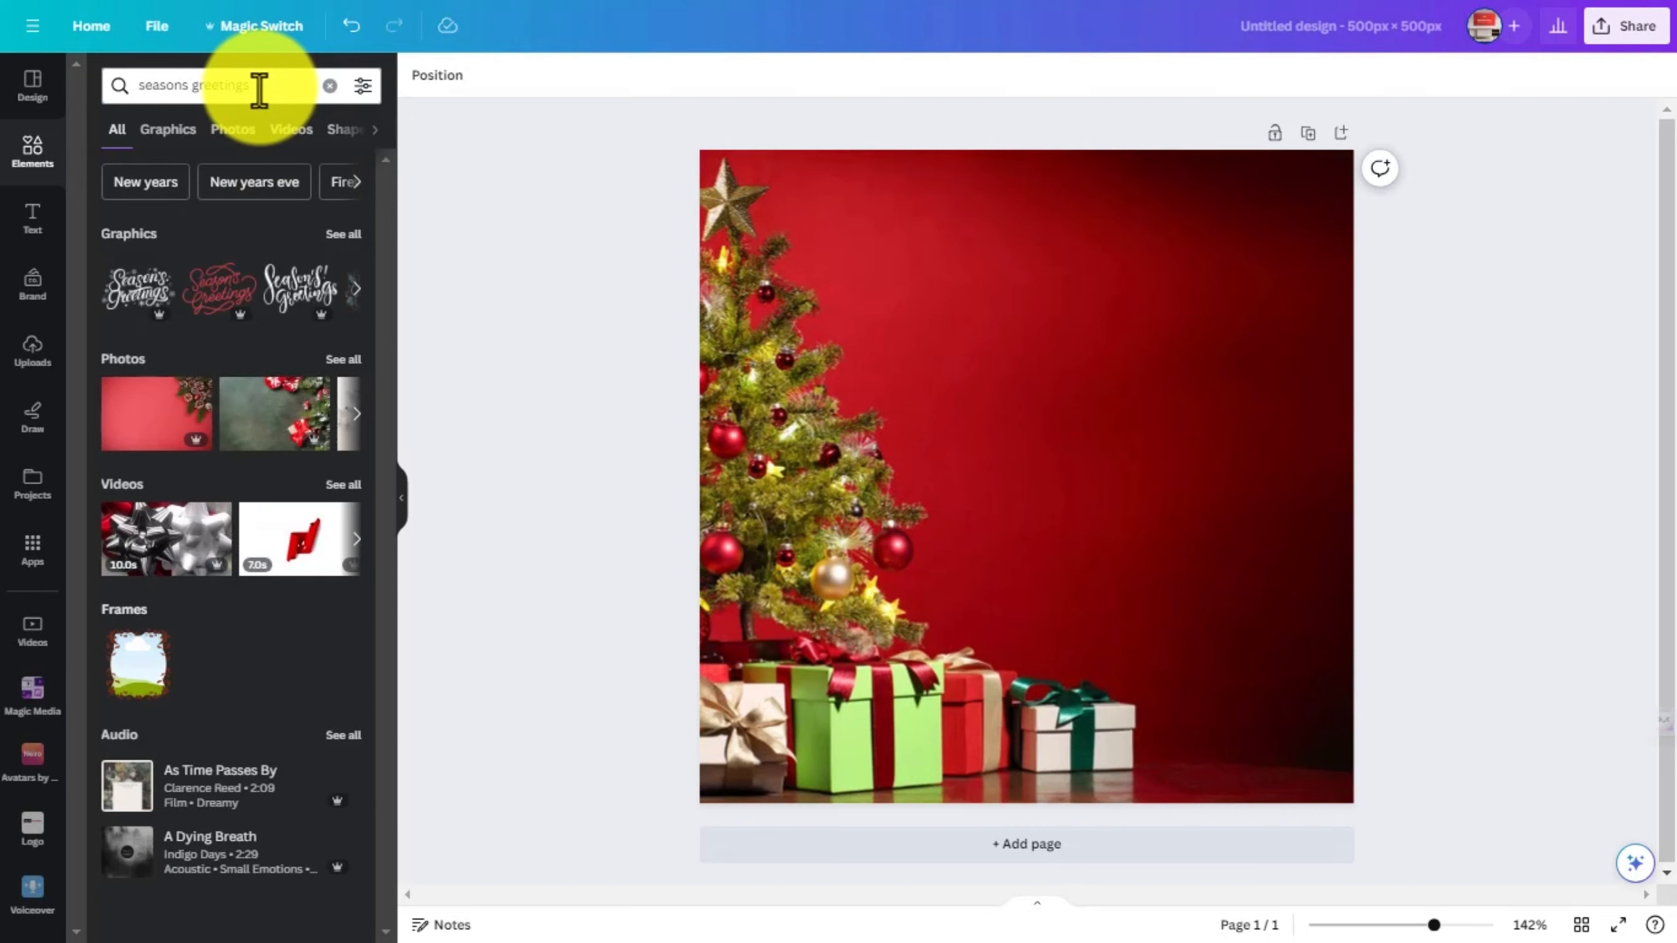
left_click(167, 129)
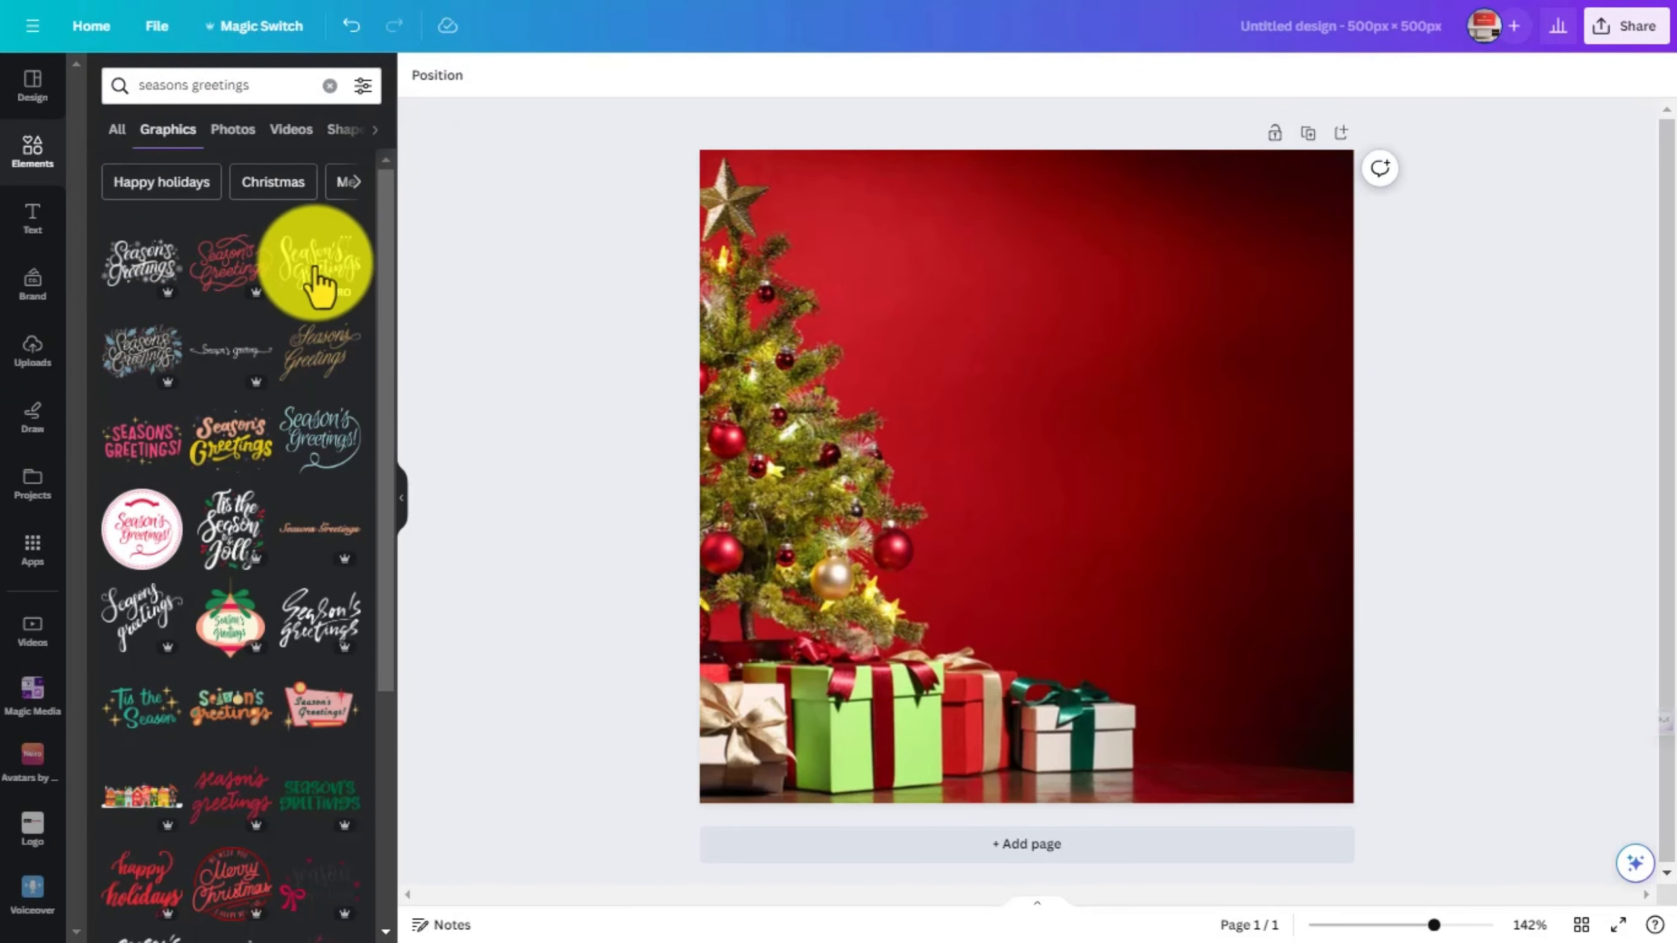
left_click(301, 288)
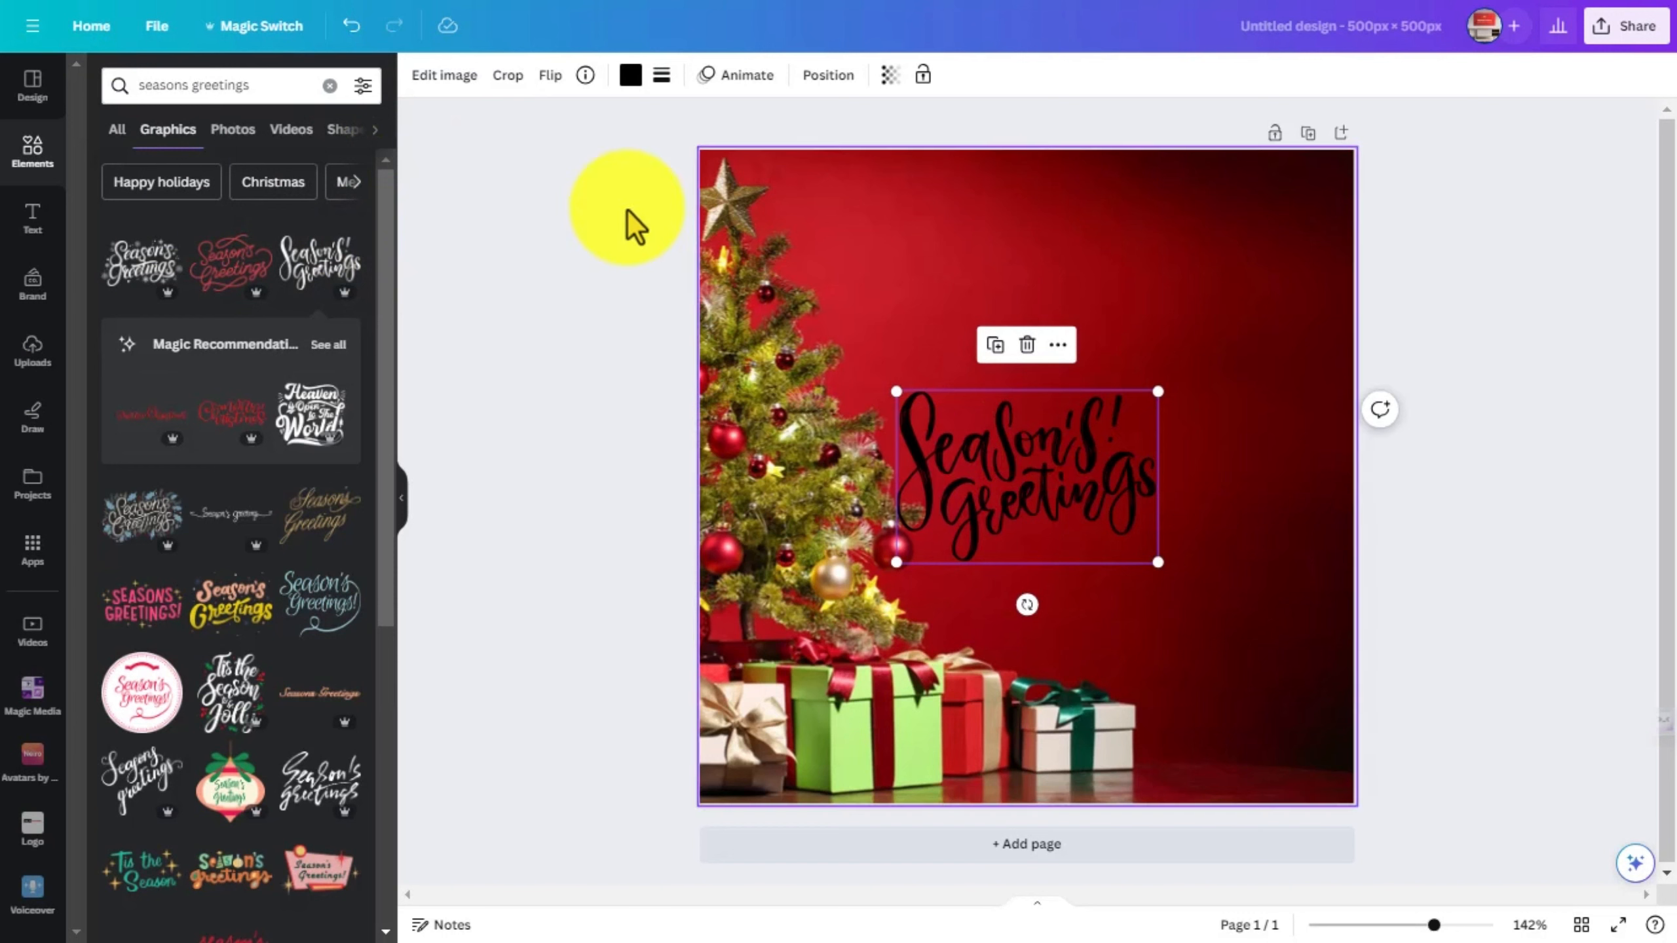
- Recolor the "Season's! Greetings" lettering white and place it at a smaller size in the page's upper-right area
left_click(632, 75)
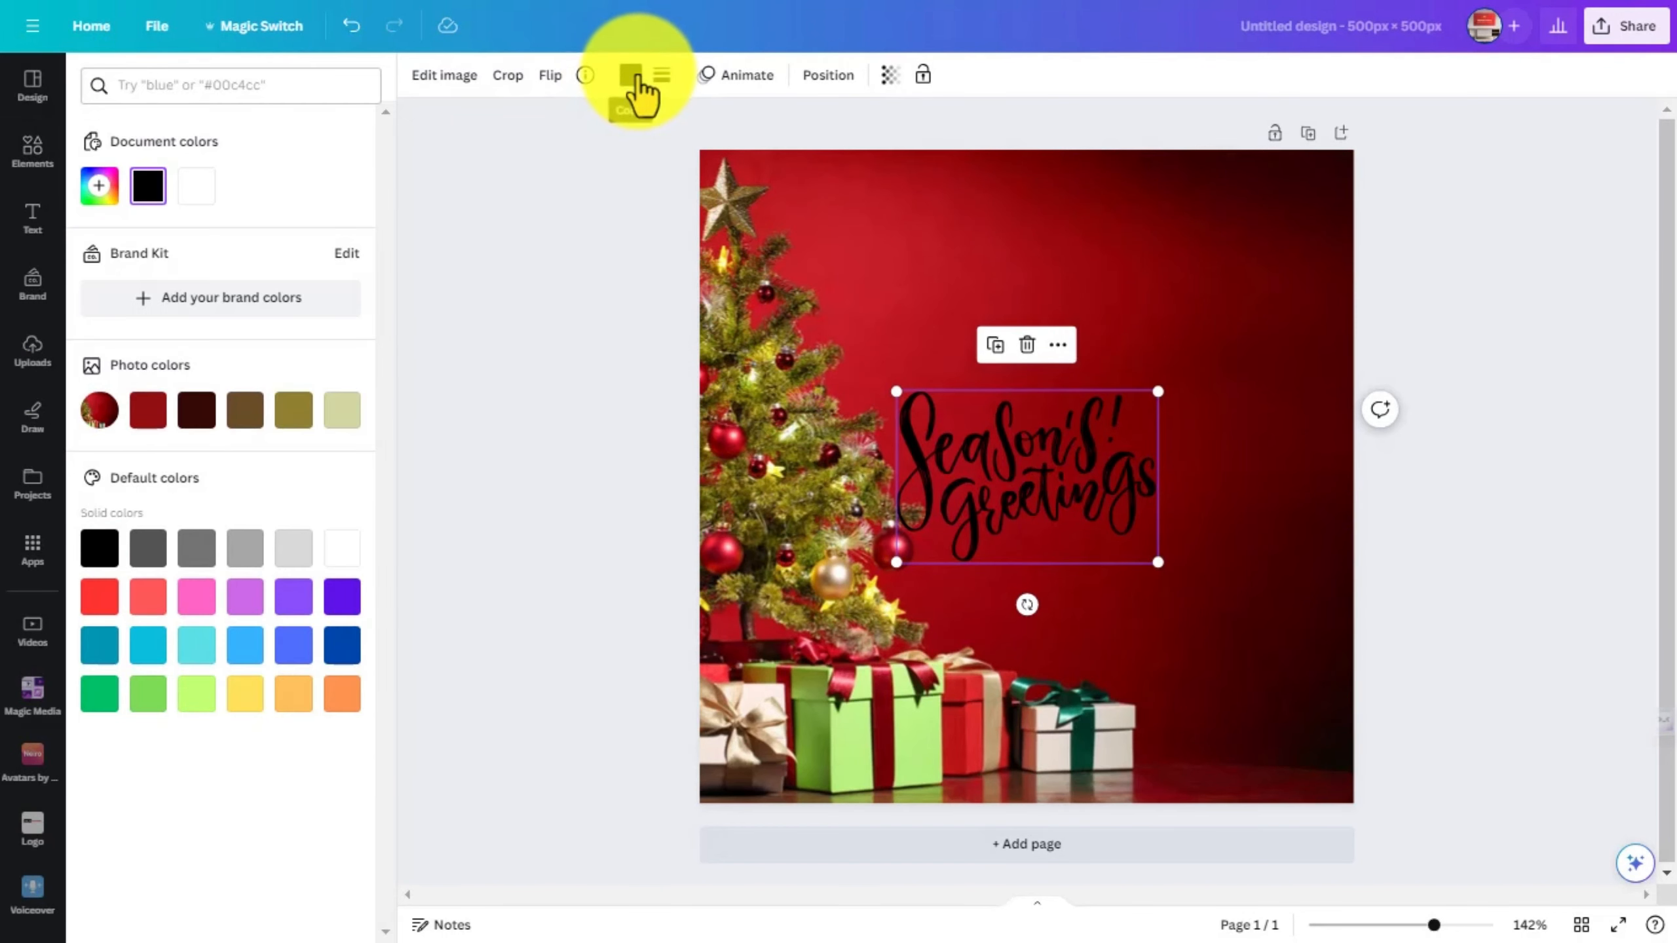
left_click(198, 191)
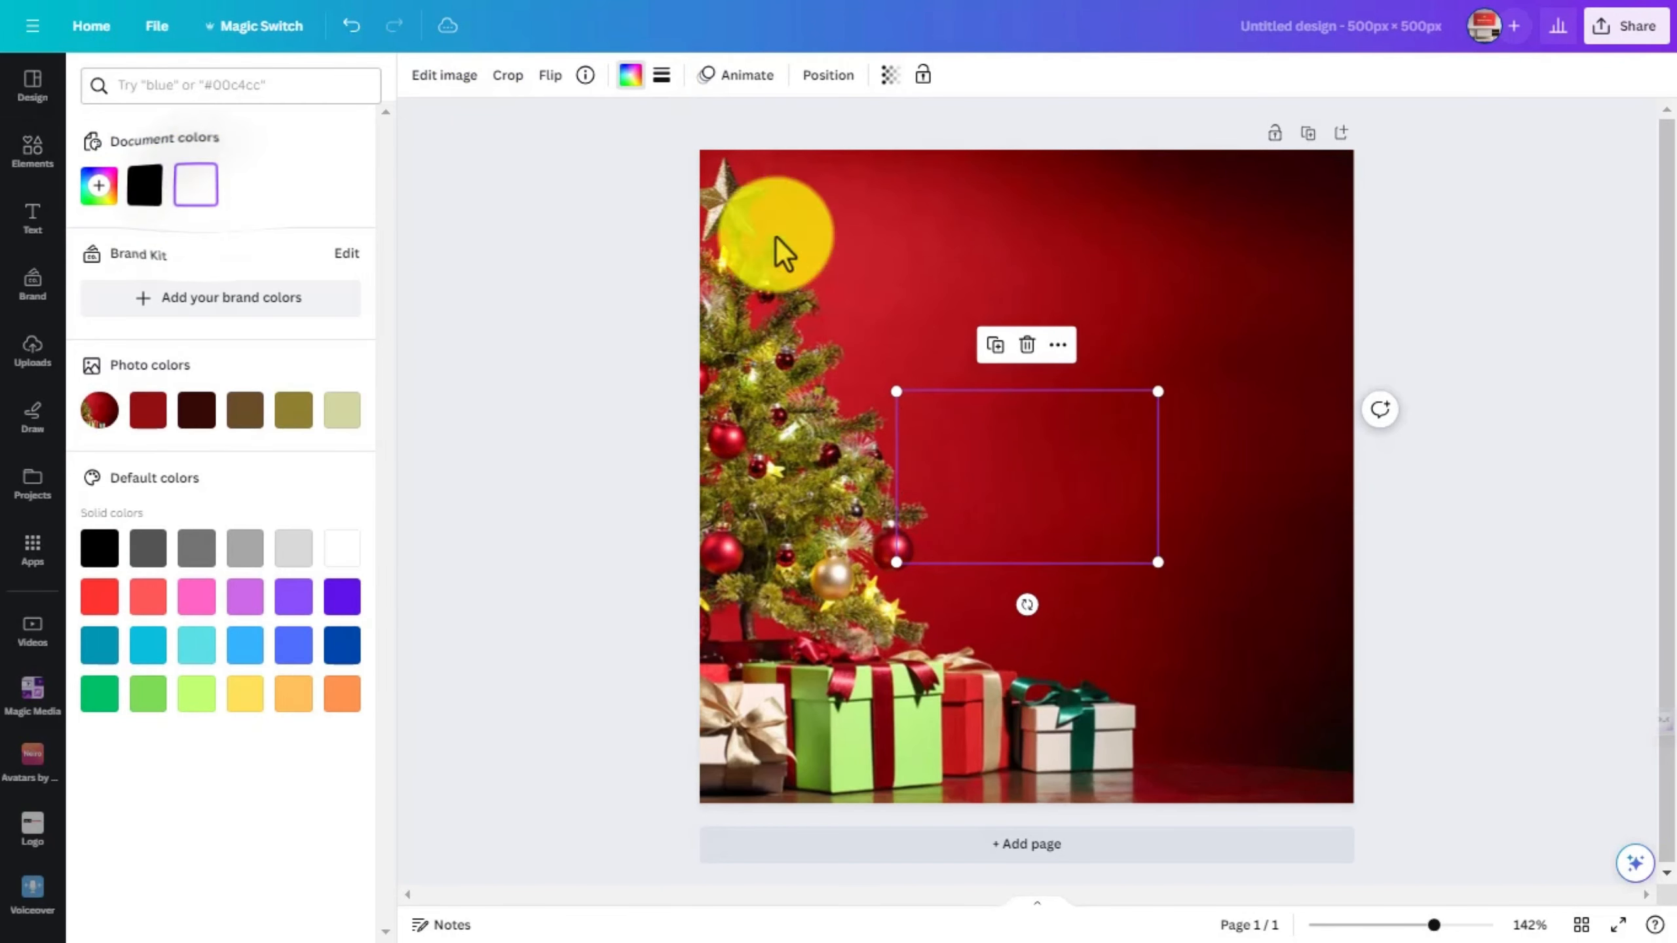
left_click(604, 304)
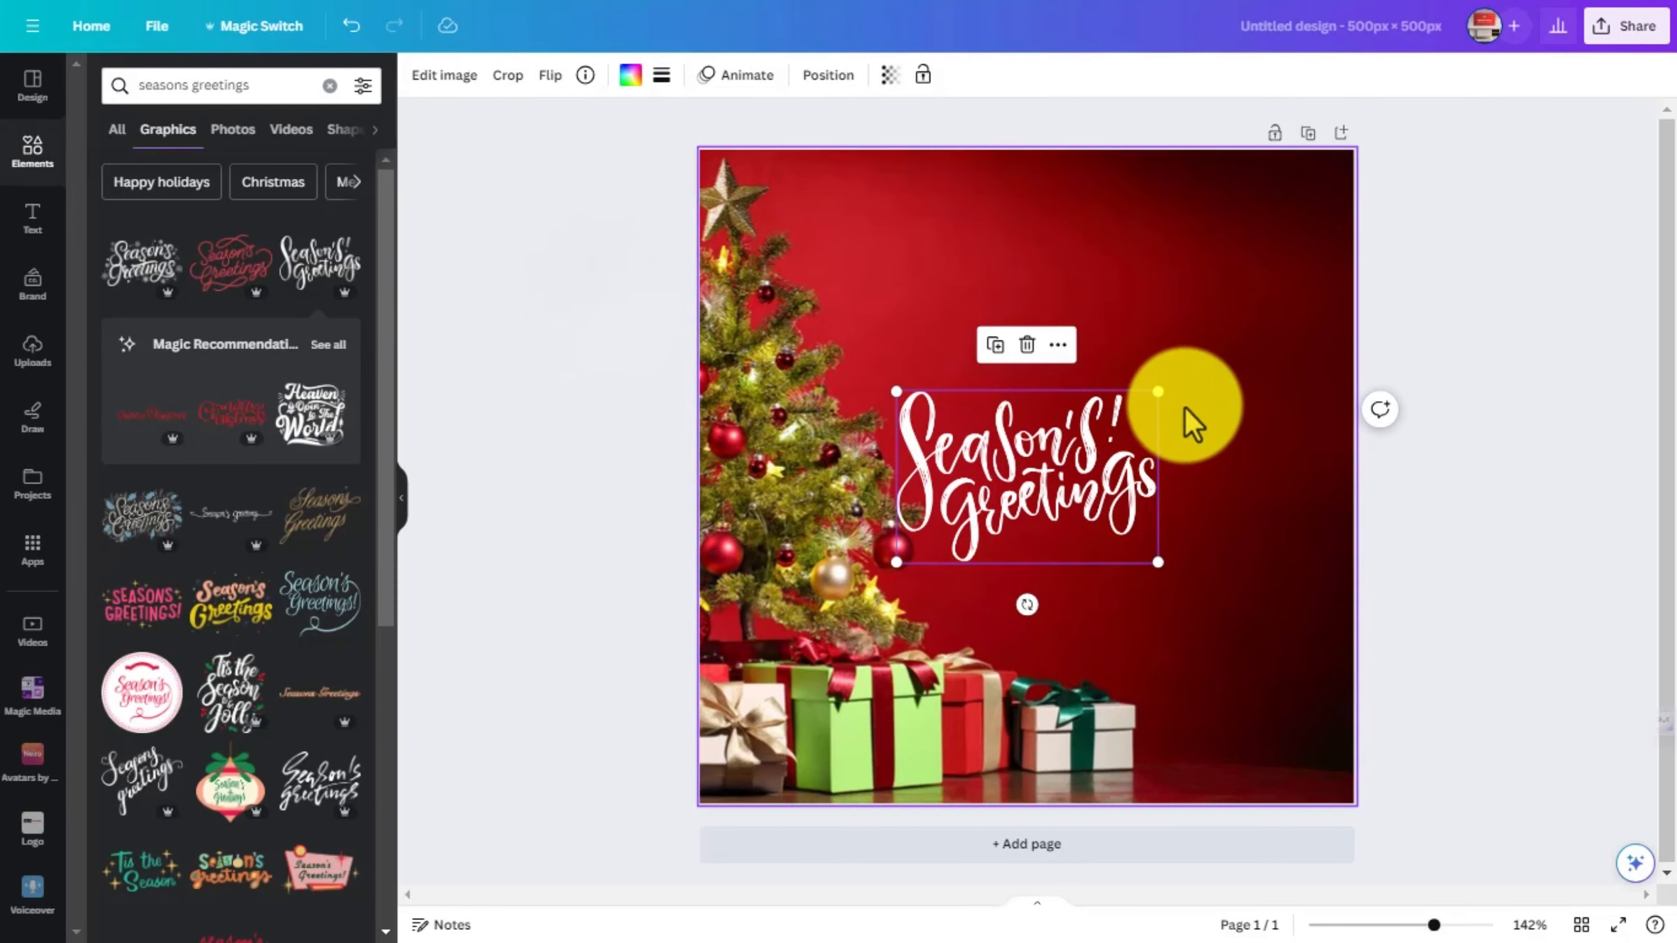
left_click_drag(1160, 395, 1070, 452)
left_click_drag(1043, 541, 1170, 299)
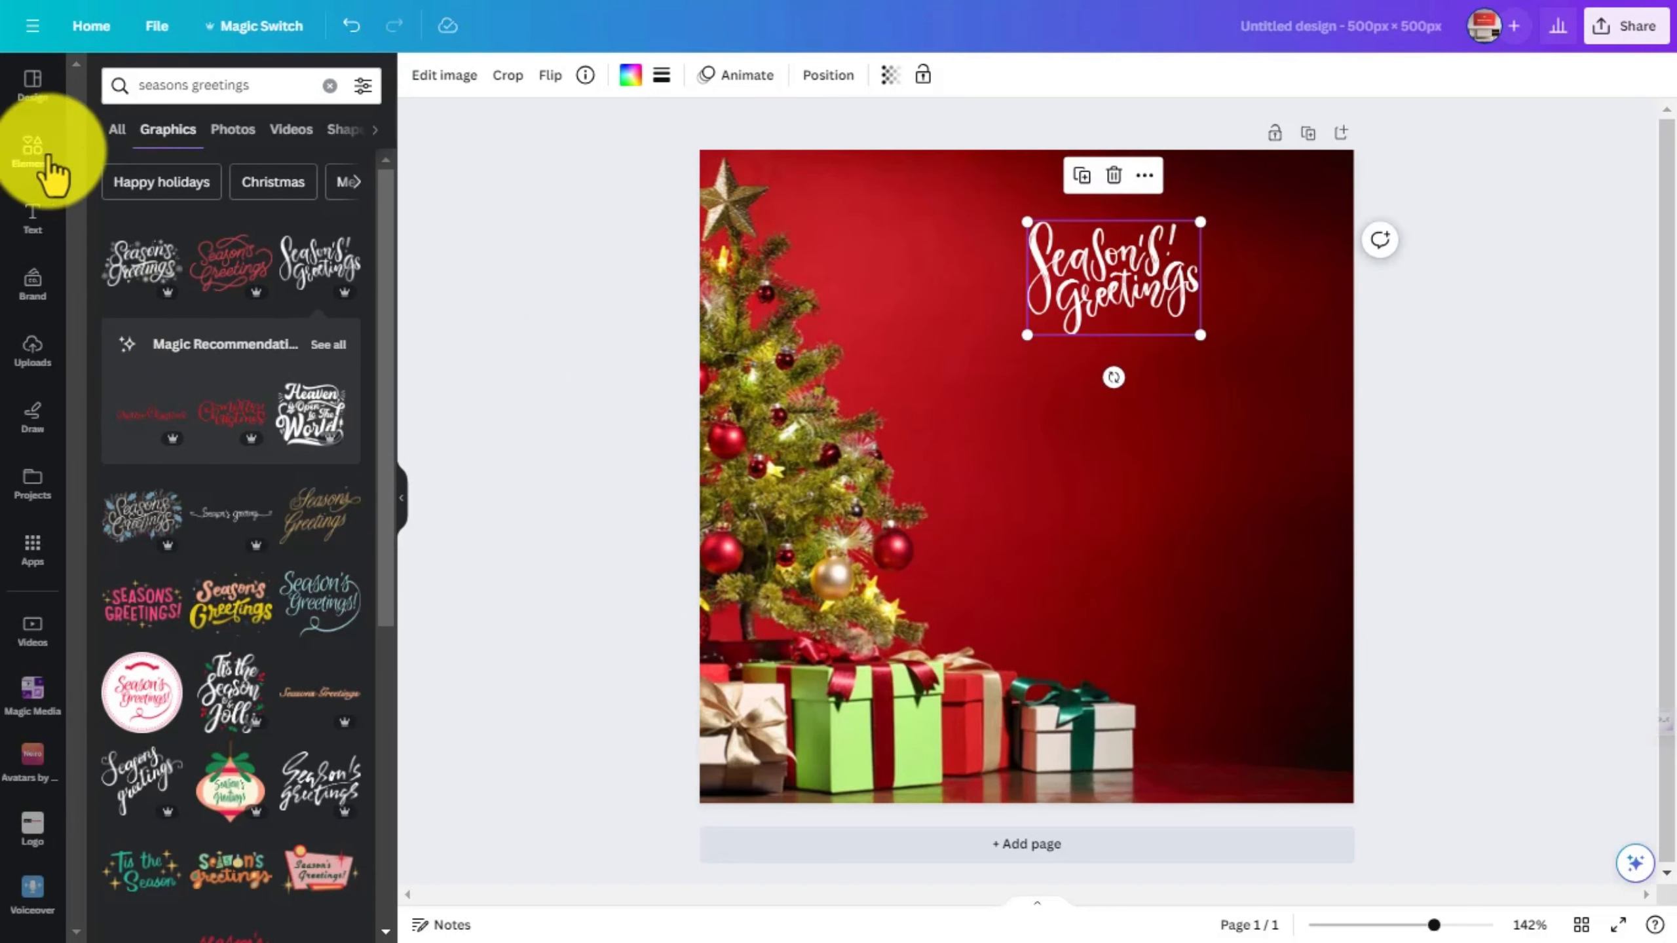
- Search the elements for "santa looking" and add the cut-out photo of Santa peeking around an edge
left_click_drag(255, 97, 105, 83)
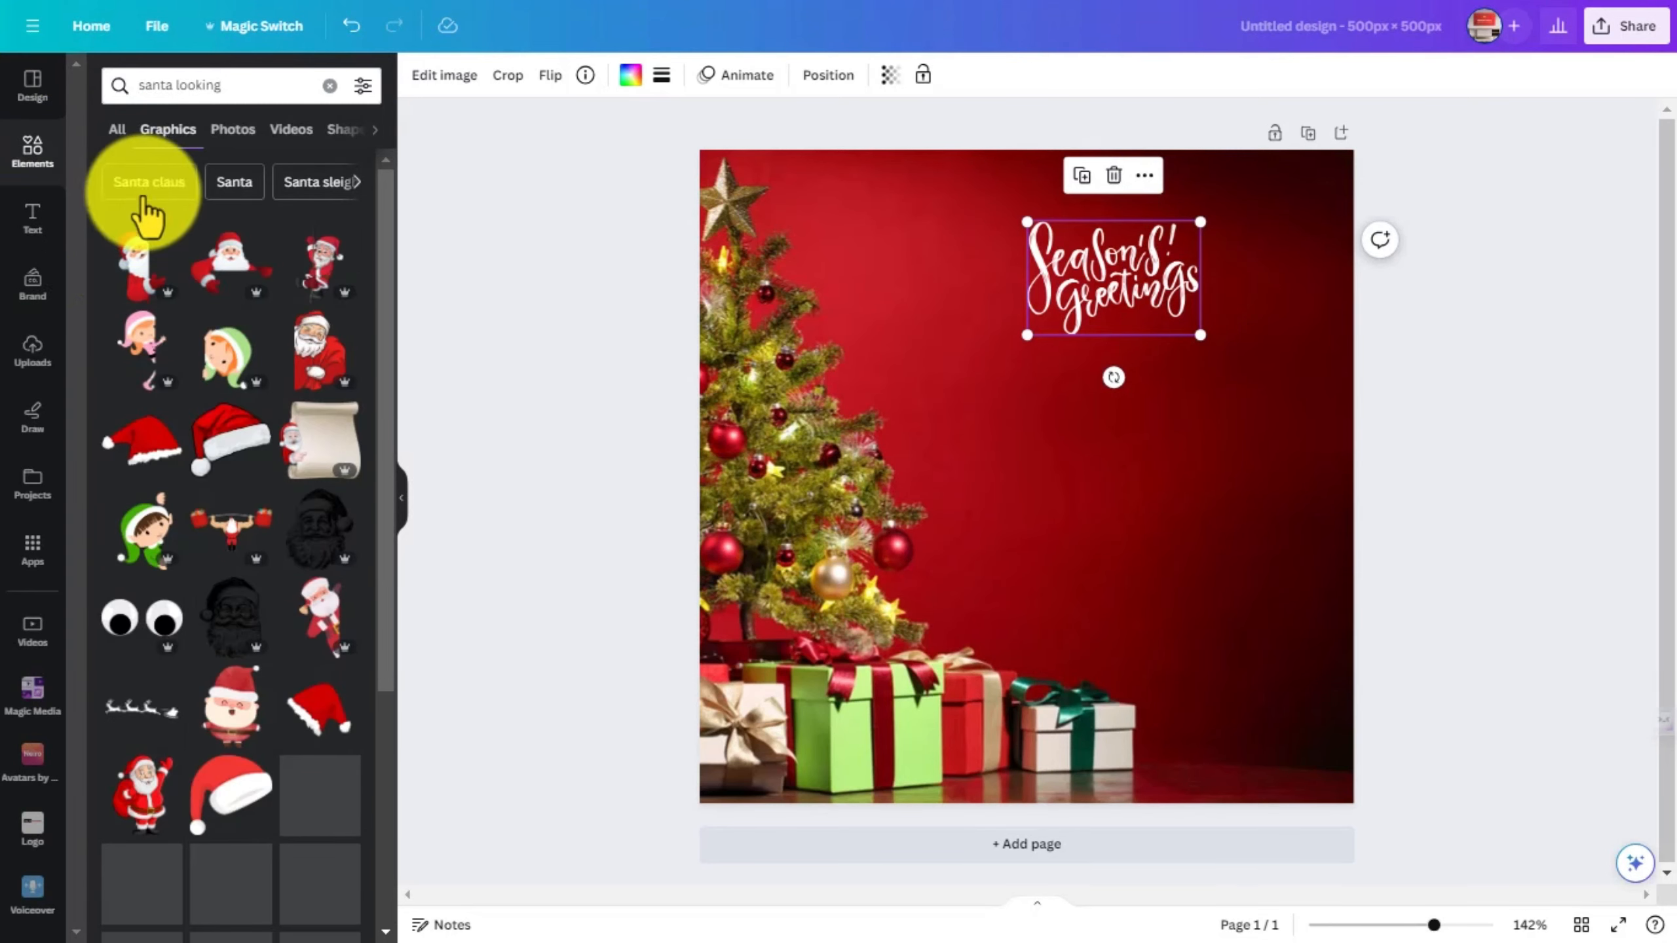
left_click(122, 252)
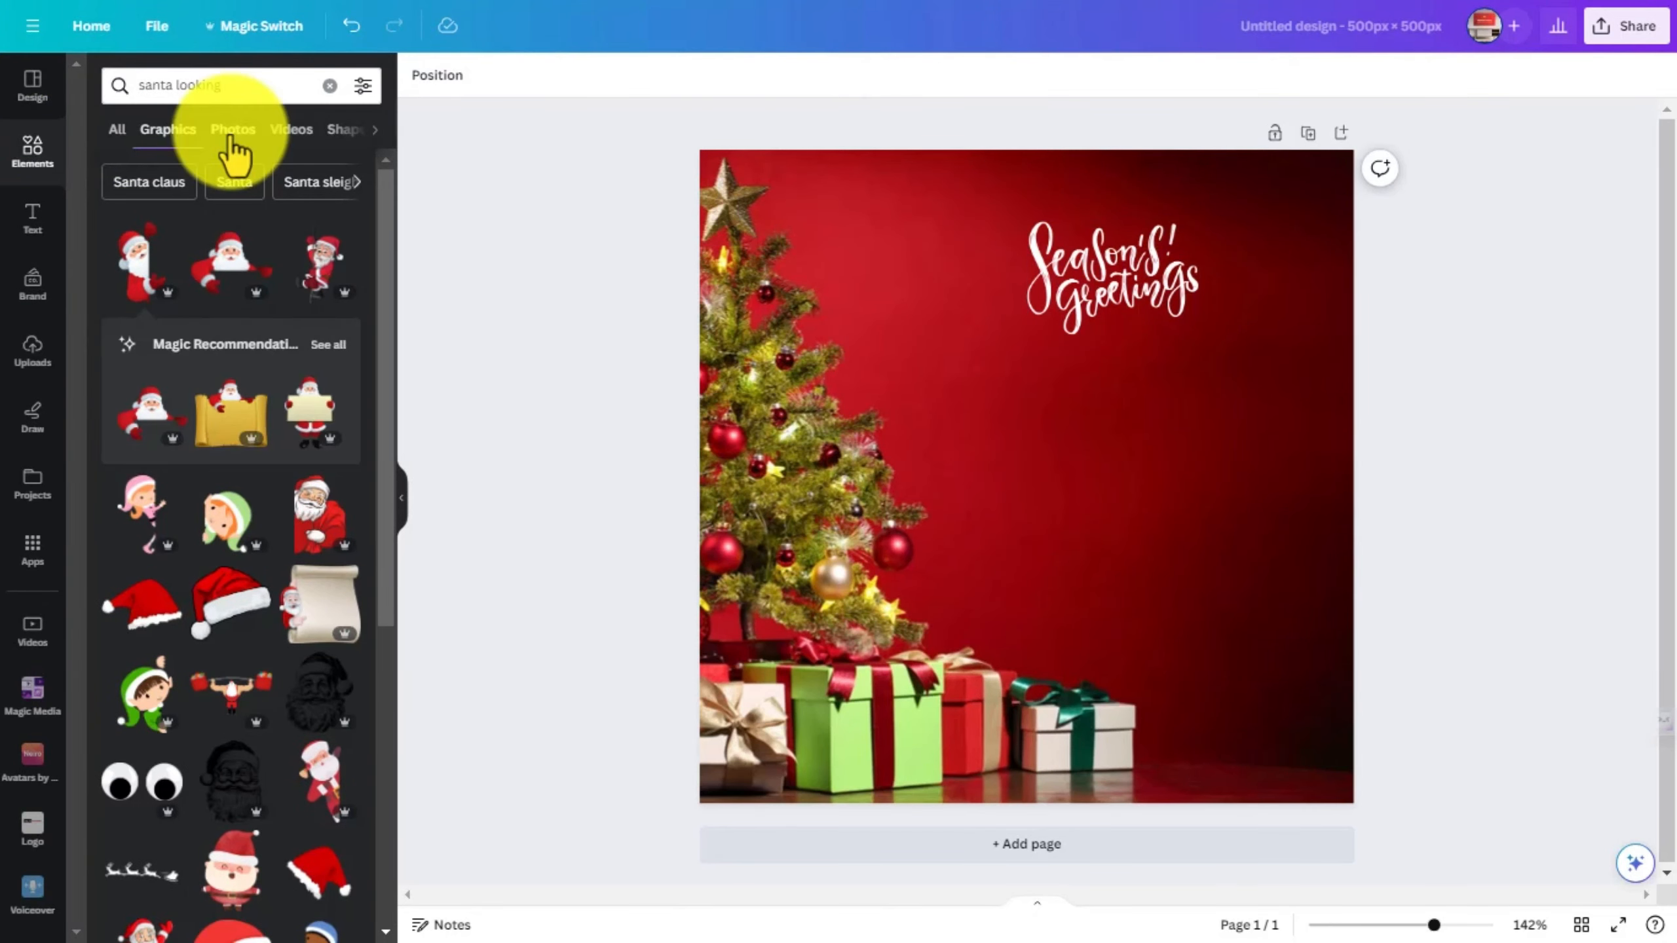
left_click(228, 136)
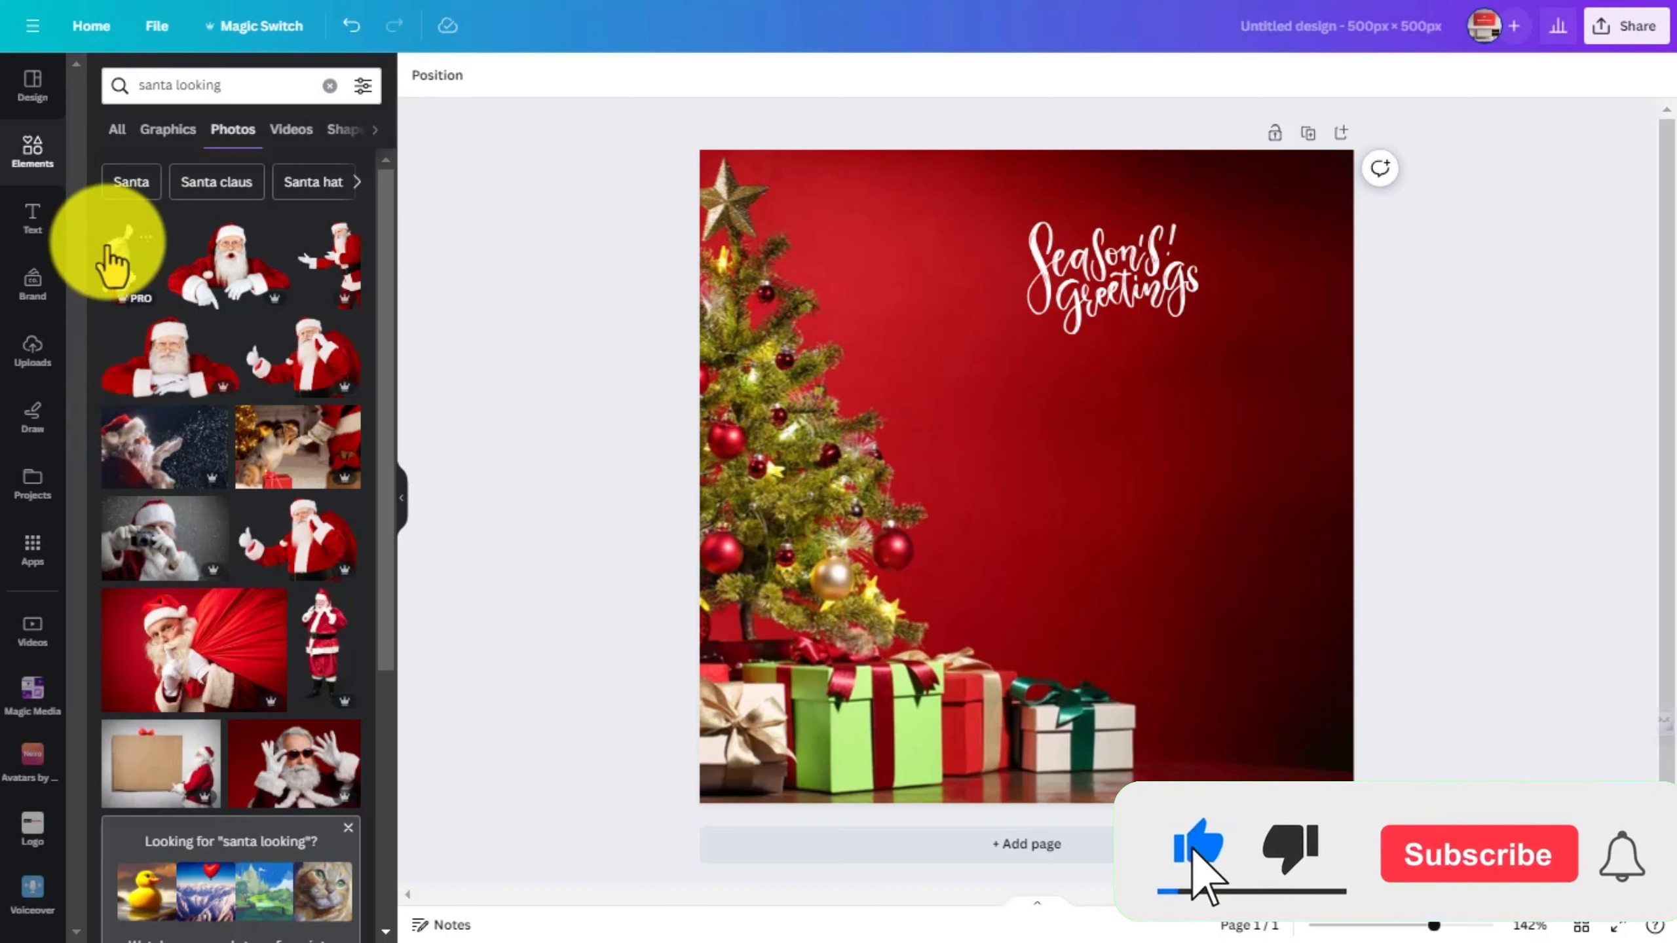
left_click(112, 264)
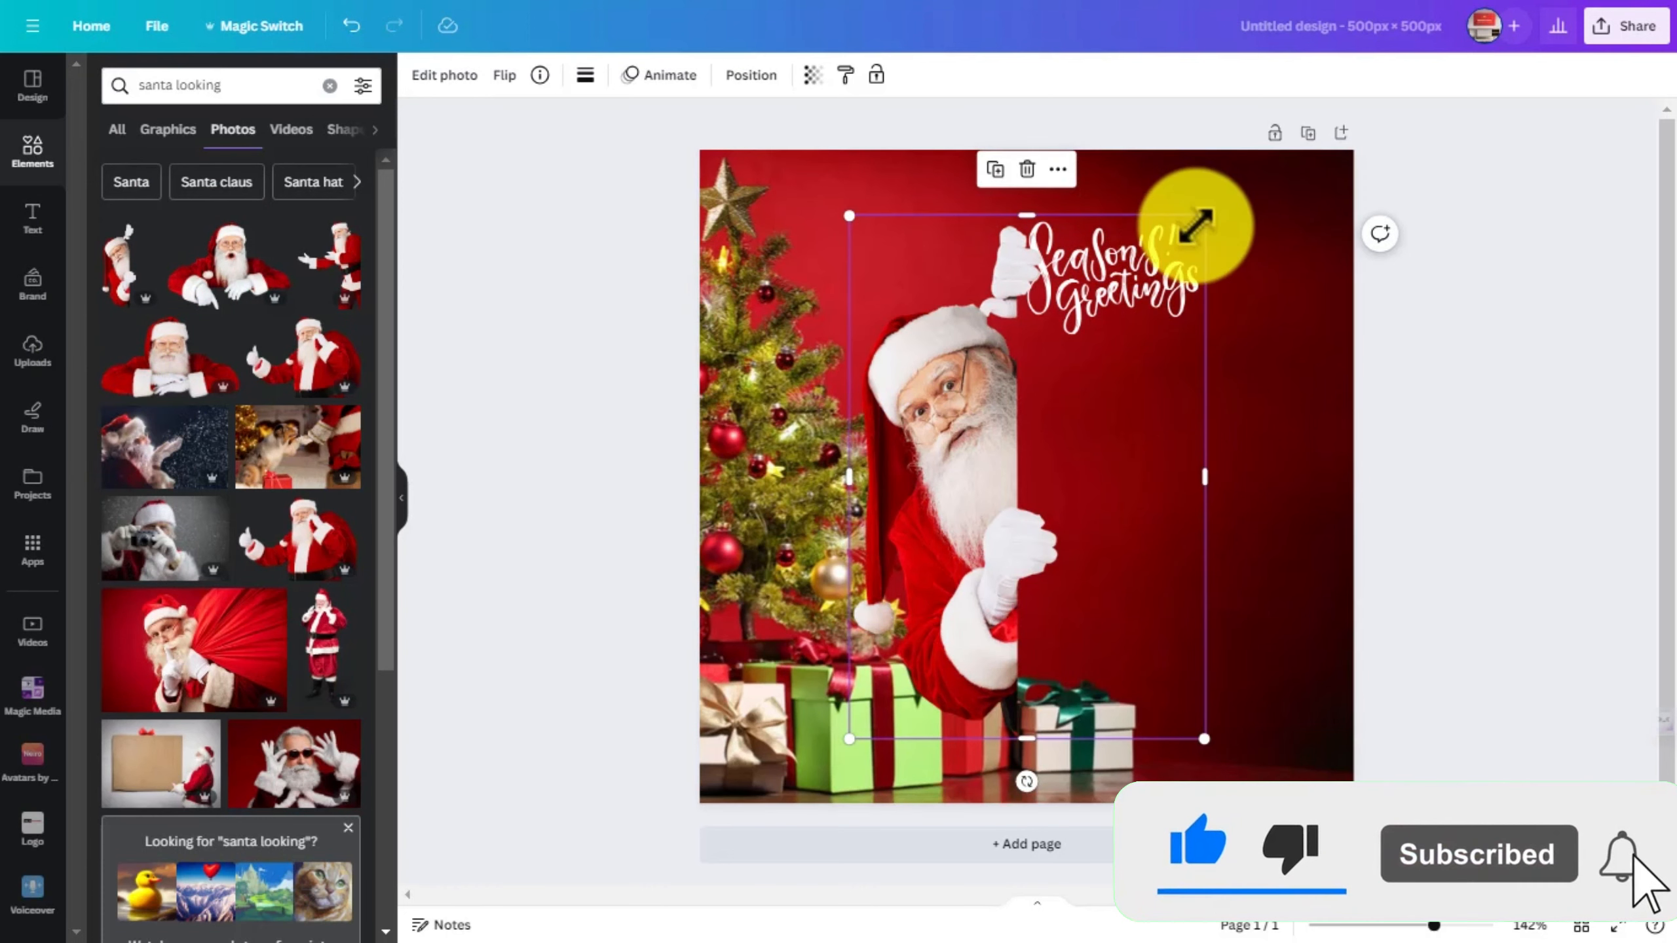
- Shrink the Santa photo and place it beside the "Season's! Greetings" lettering so his hands meet the text's left edge
left_click_drag(1204, 213, 958, 494)
left_click_drag(917, 666, 1060, 338)
left_click(1080, 324)
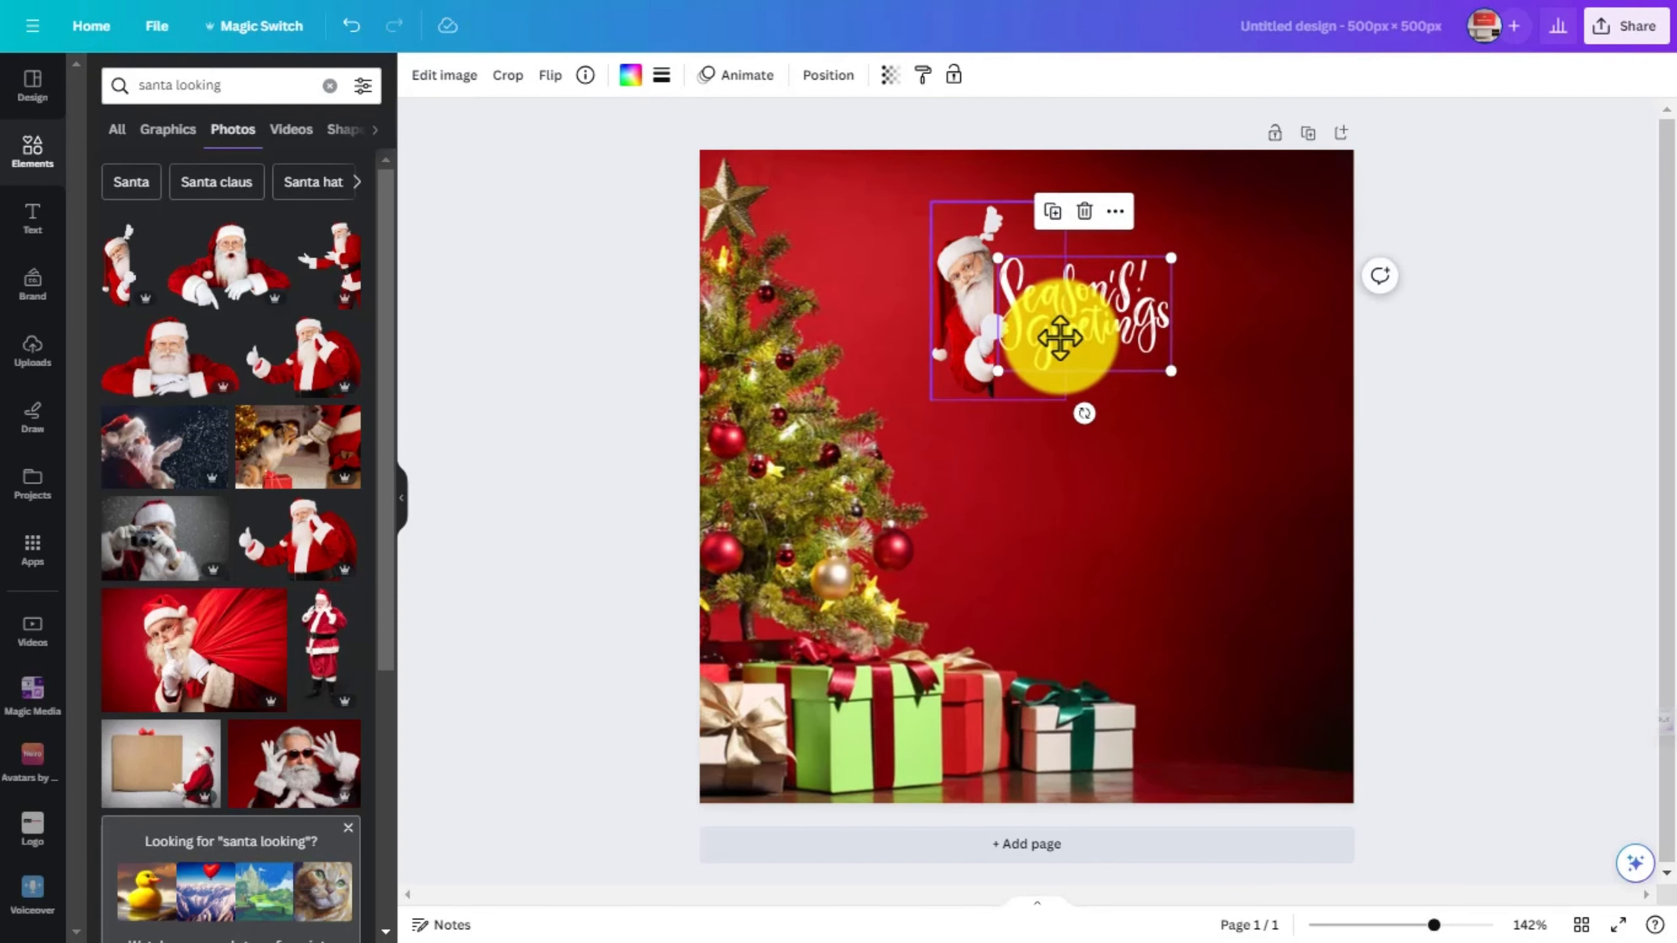
- Group Santa with the lettering, scale the group down slightly and move it further right on the page
left_click(959, 332, "shift")
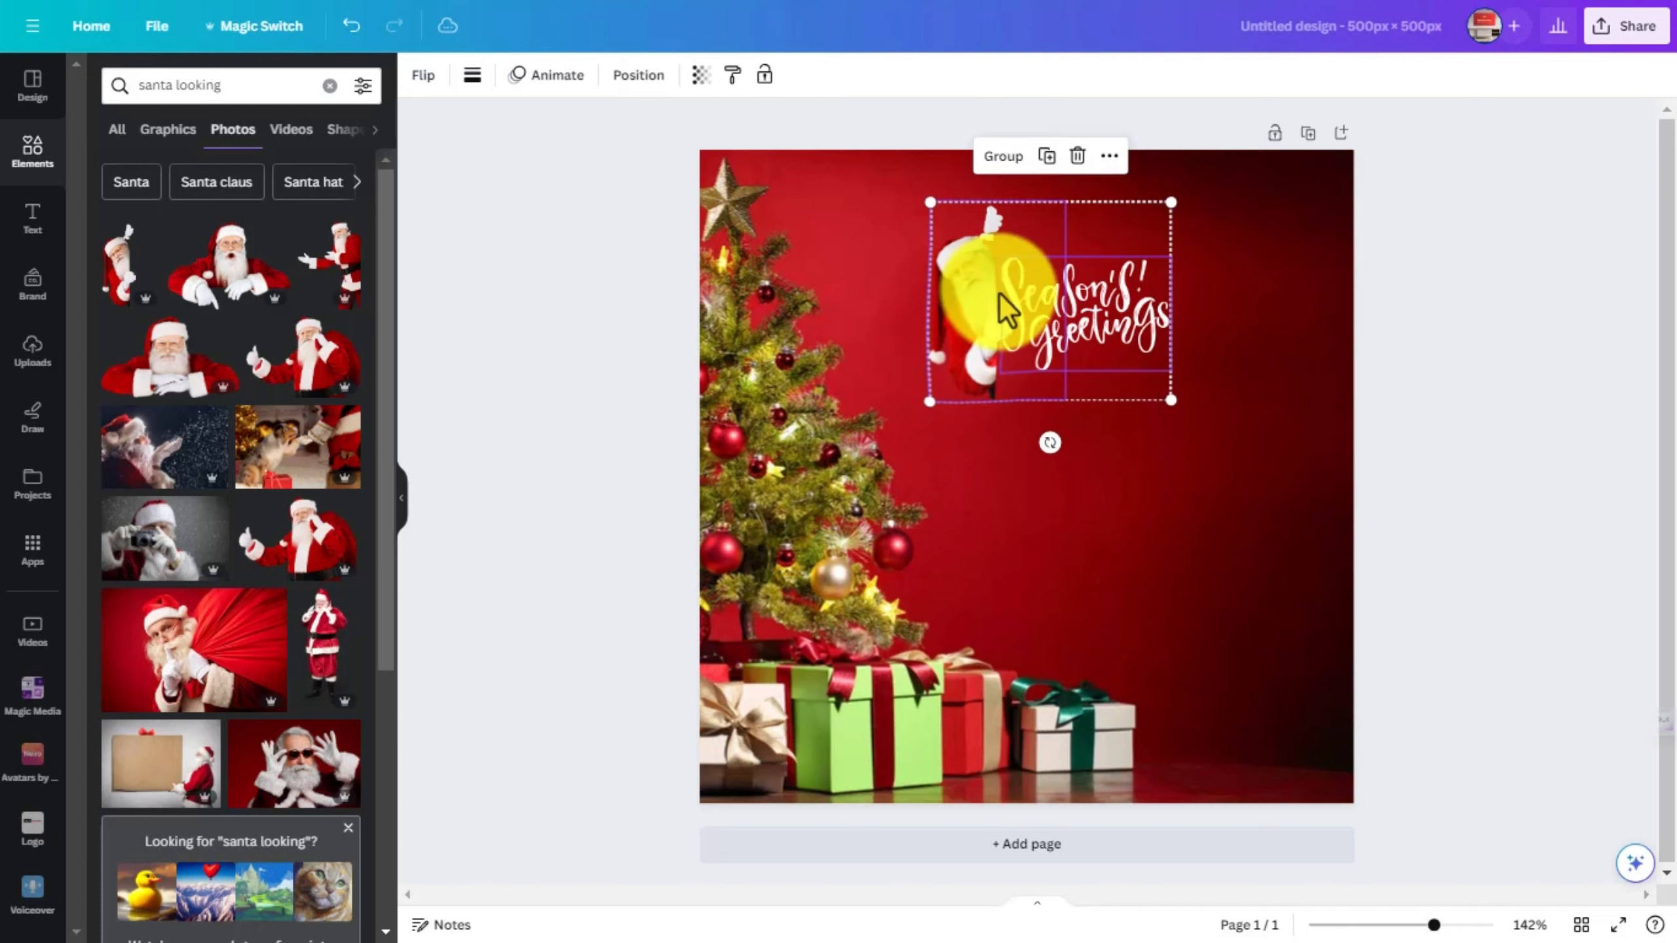
left_click(1005, 161)
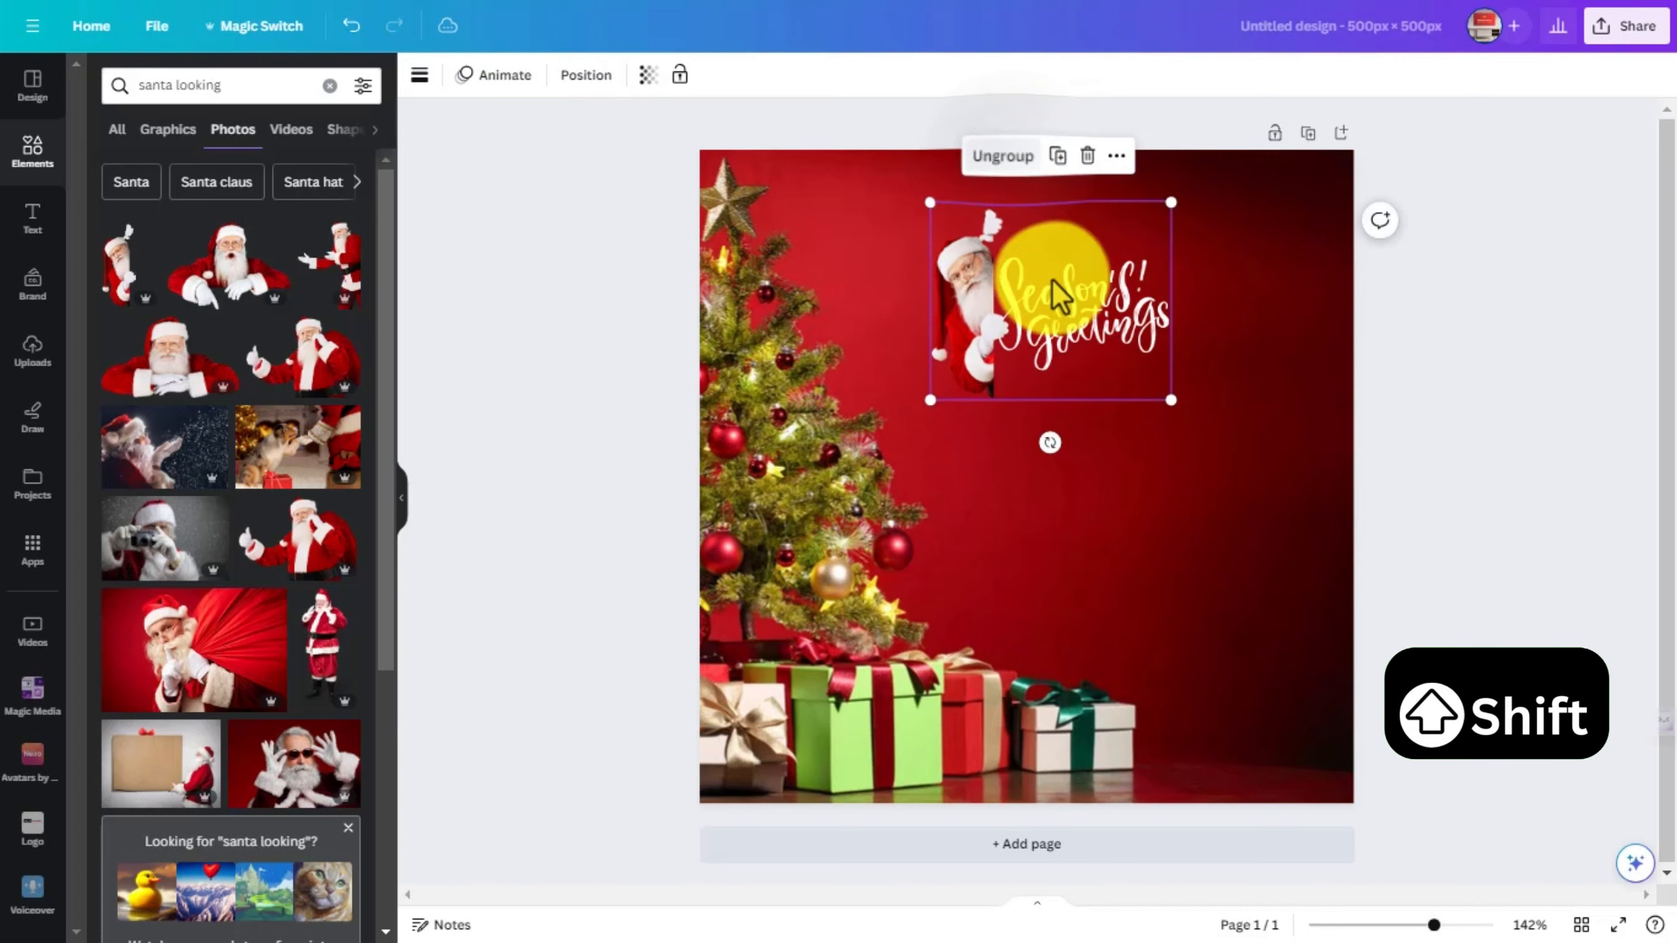
left_click_drag(1170, 203, 1116, 249)
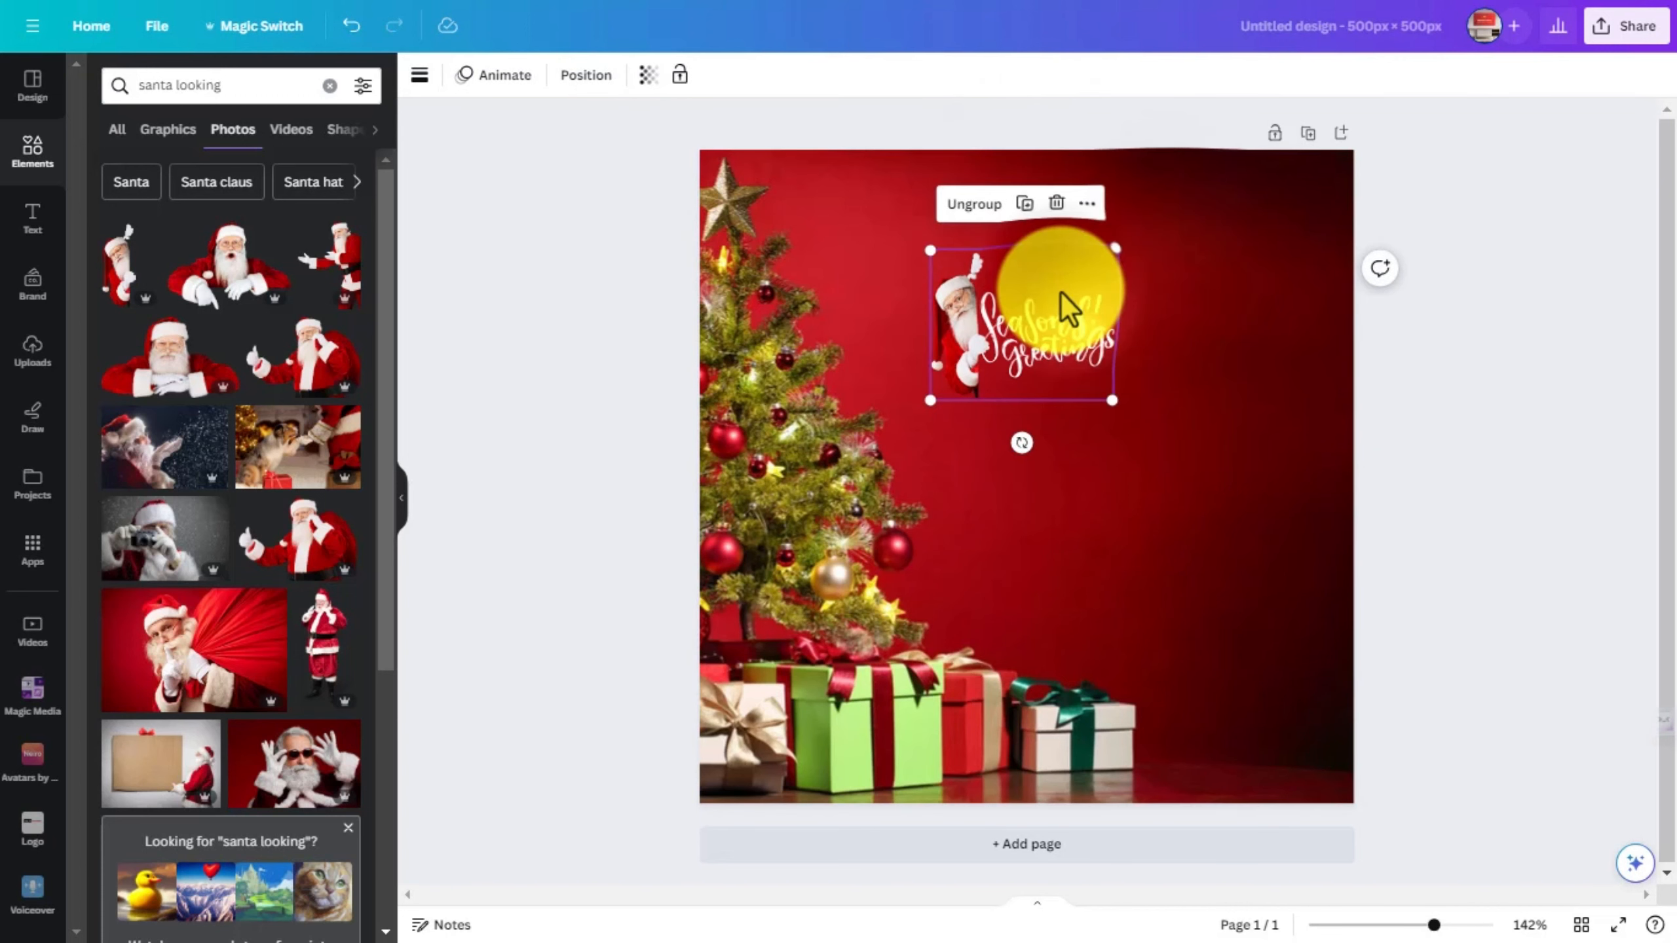
left_click_drag(1067, 307, 1181, 287)
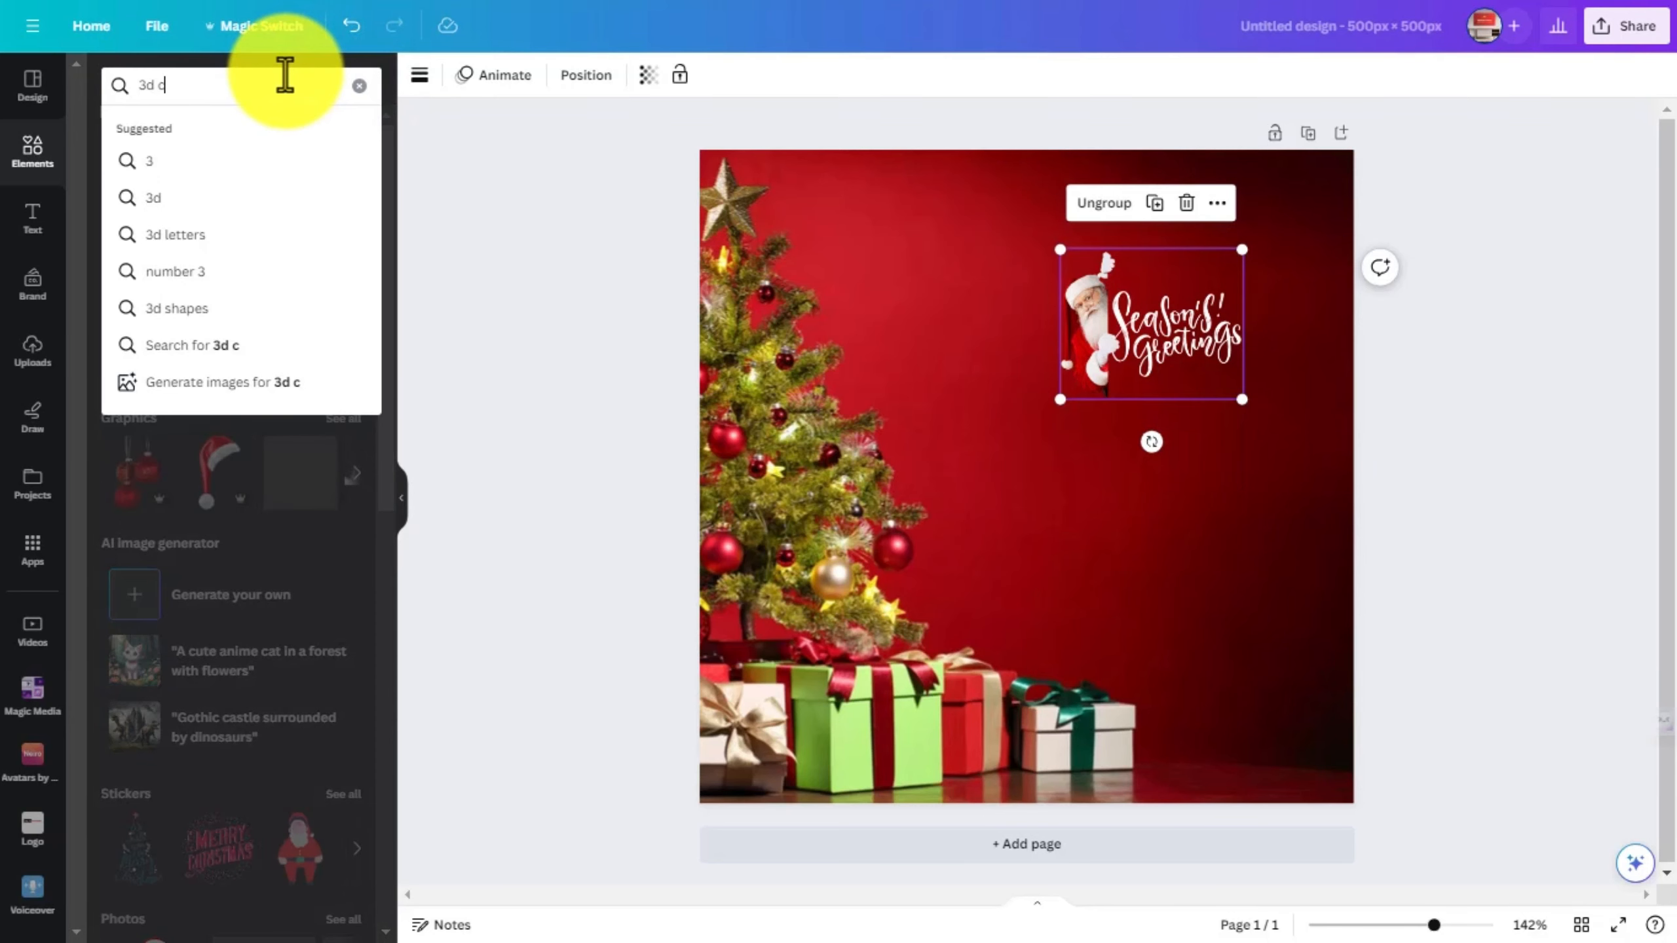
- Search the graphics elements for "3d christmas globe" and add the snow-filled globe with the red base
type("hr")
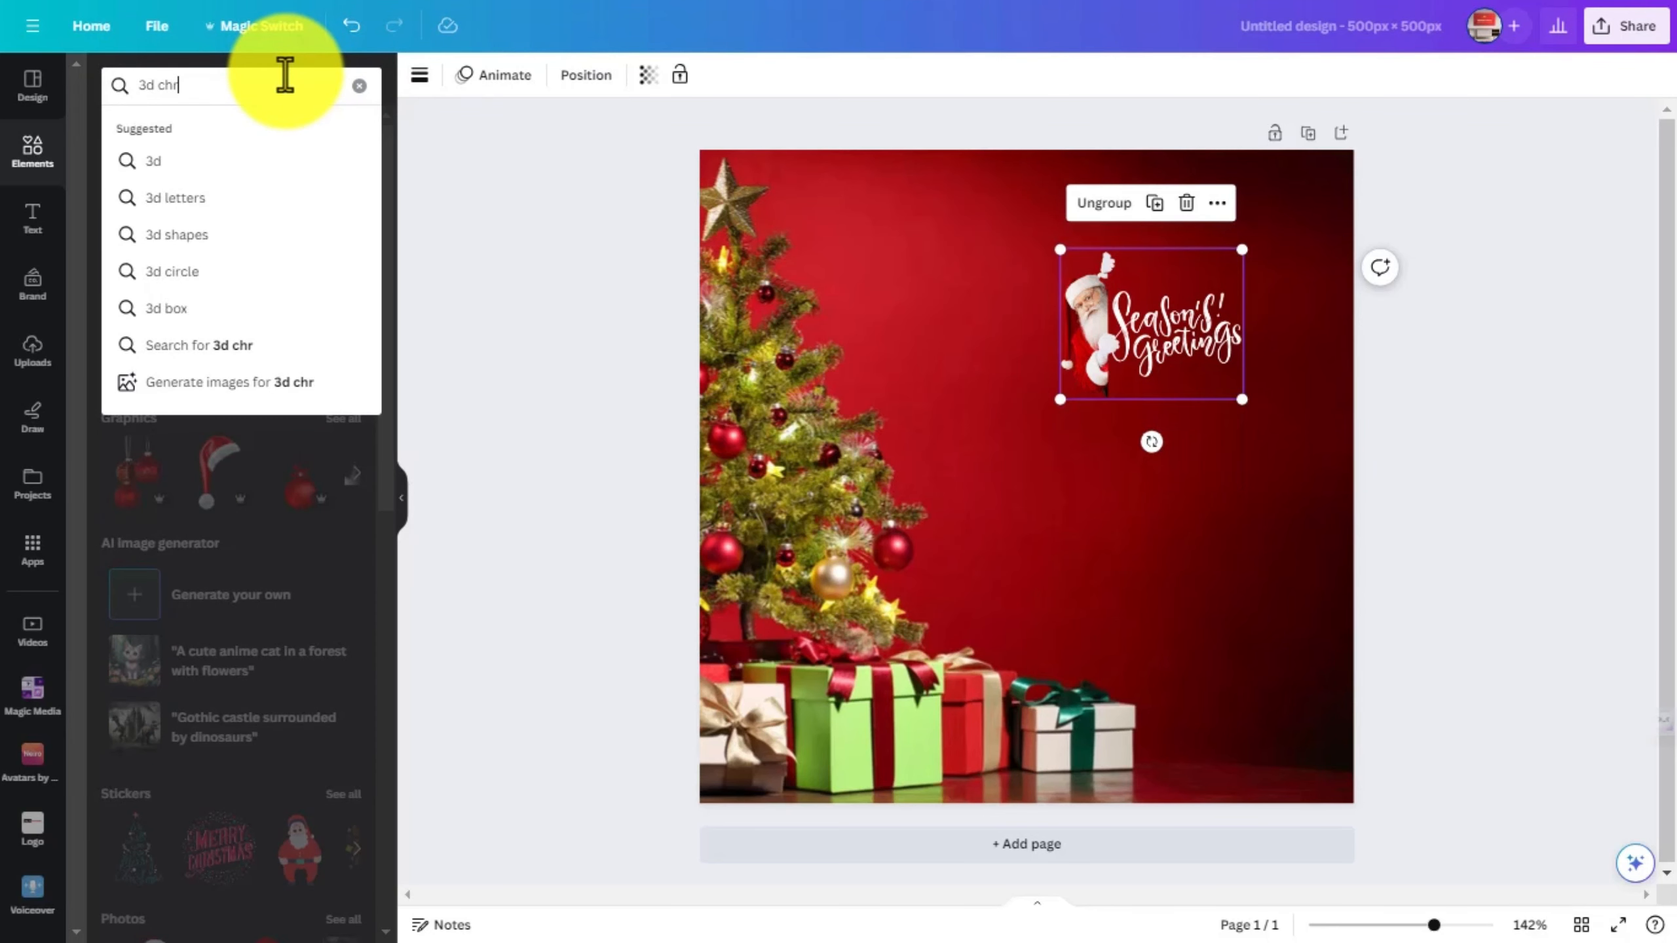
type("istmas globe")
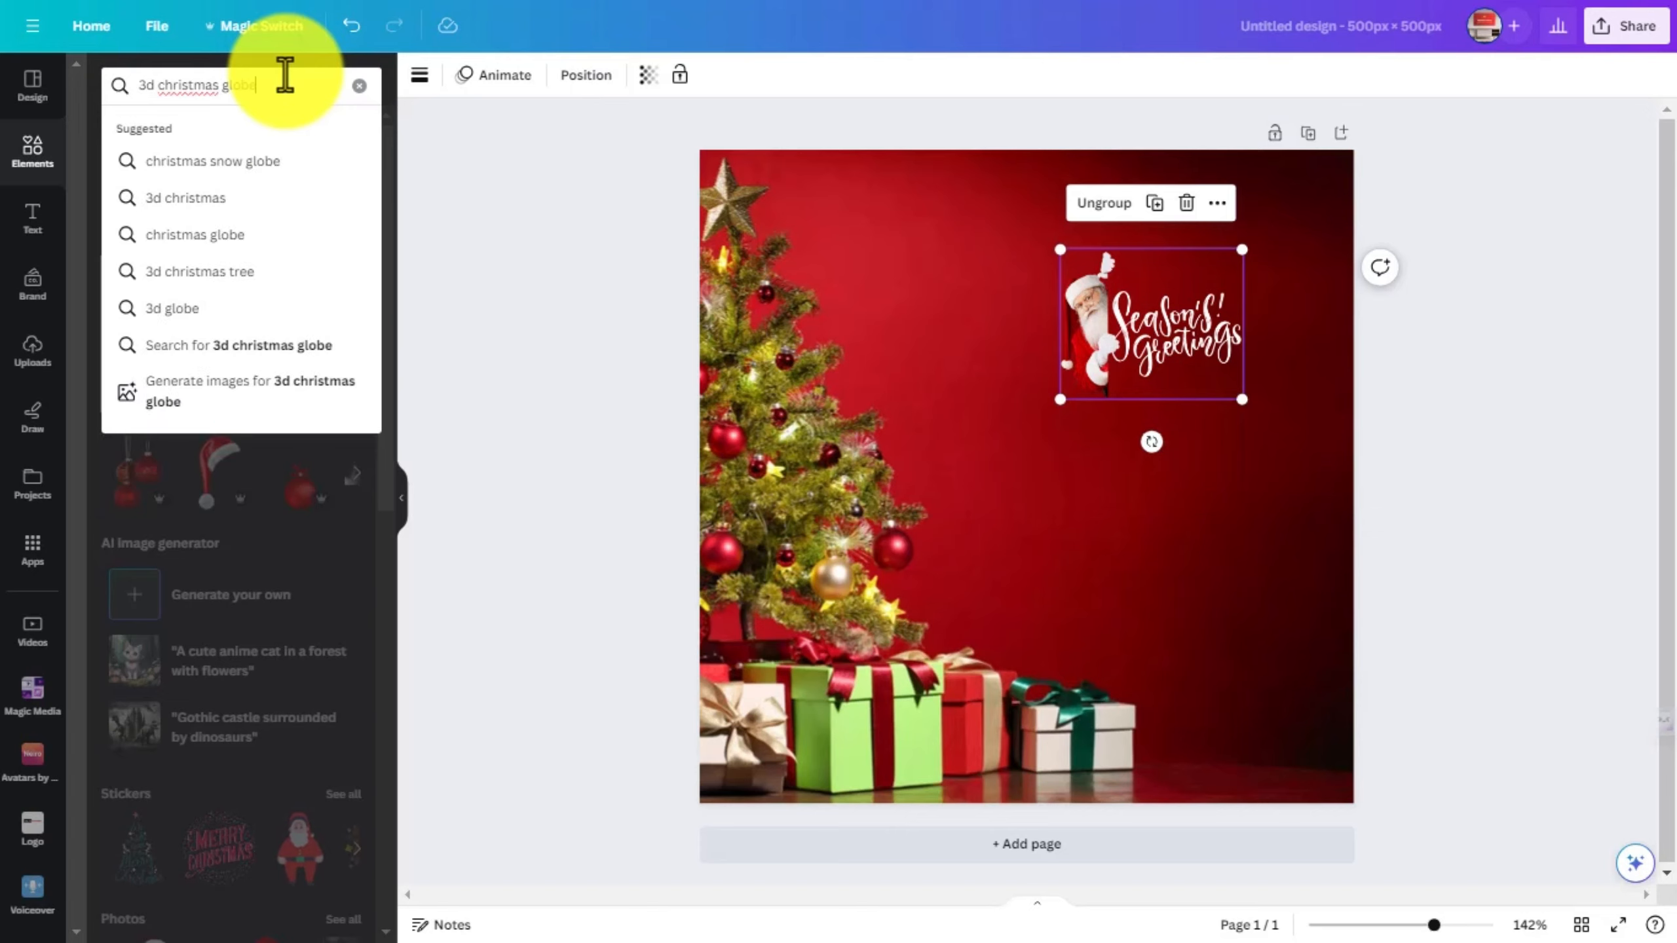
key("Return")
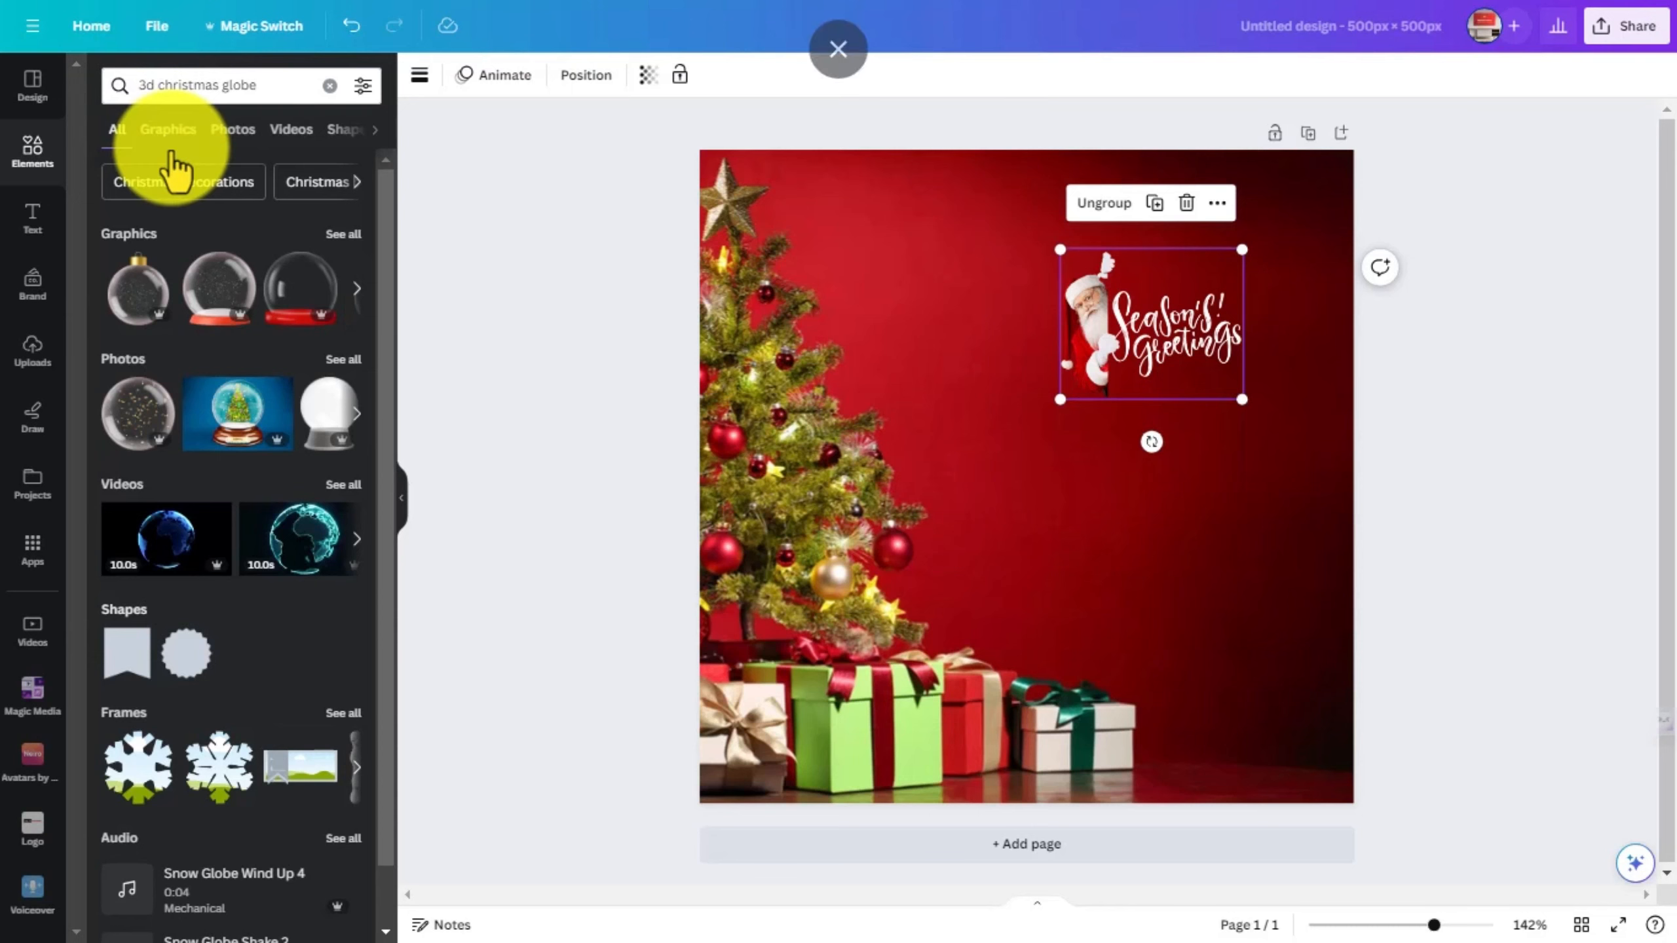
left_click(169, 129)
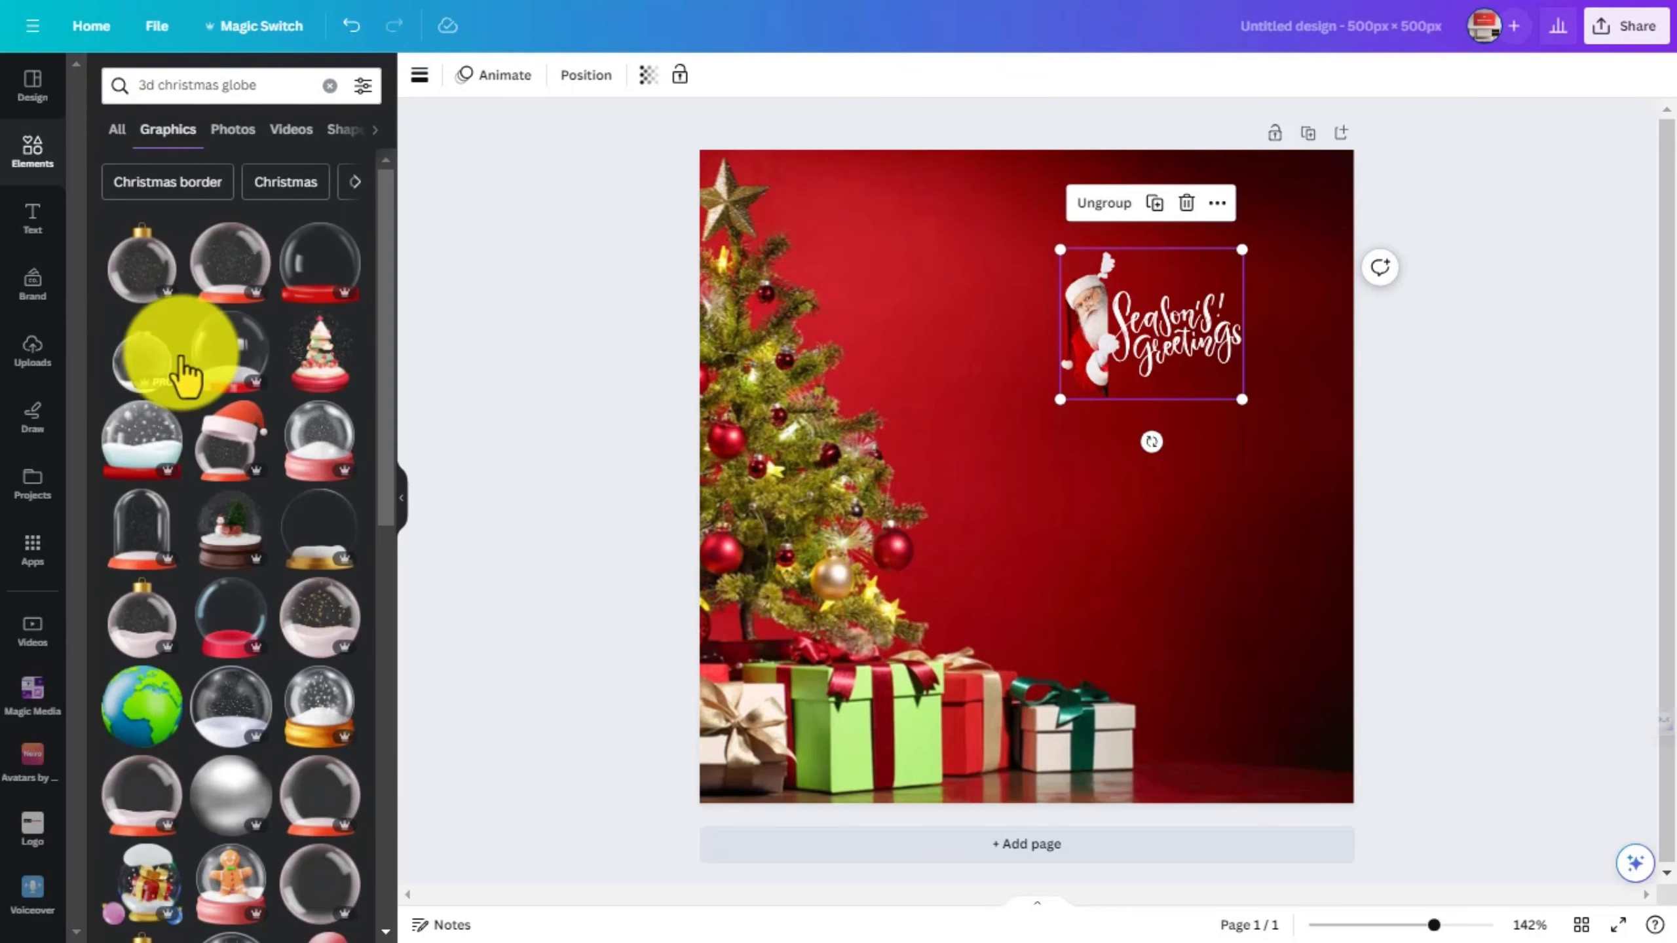
left_click(140, 436)
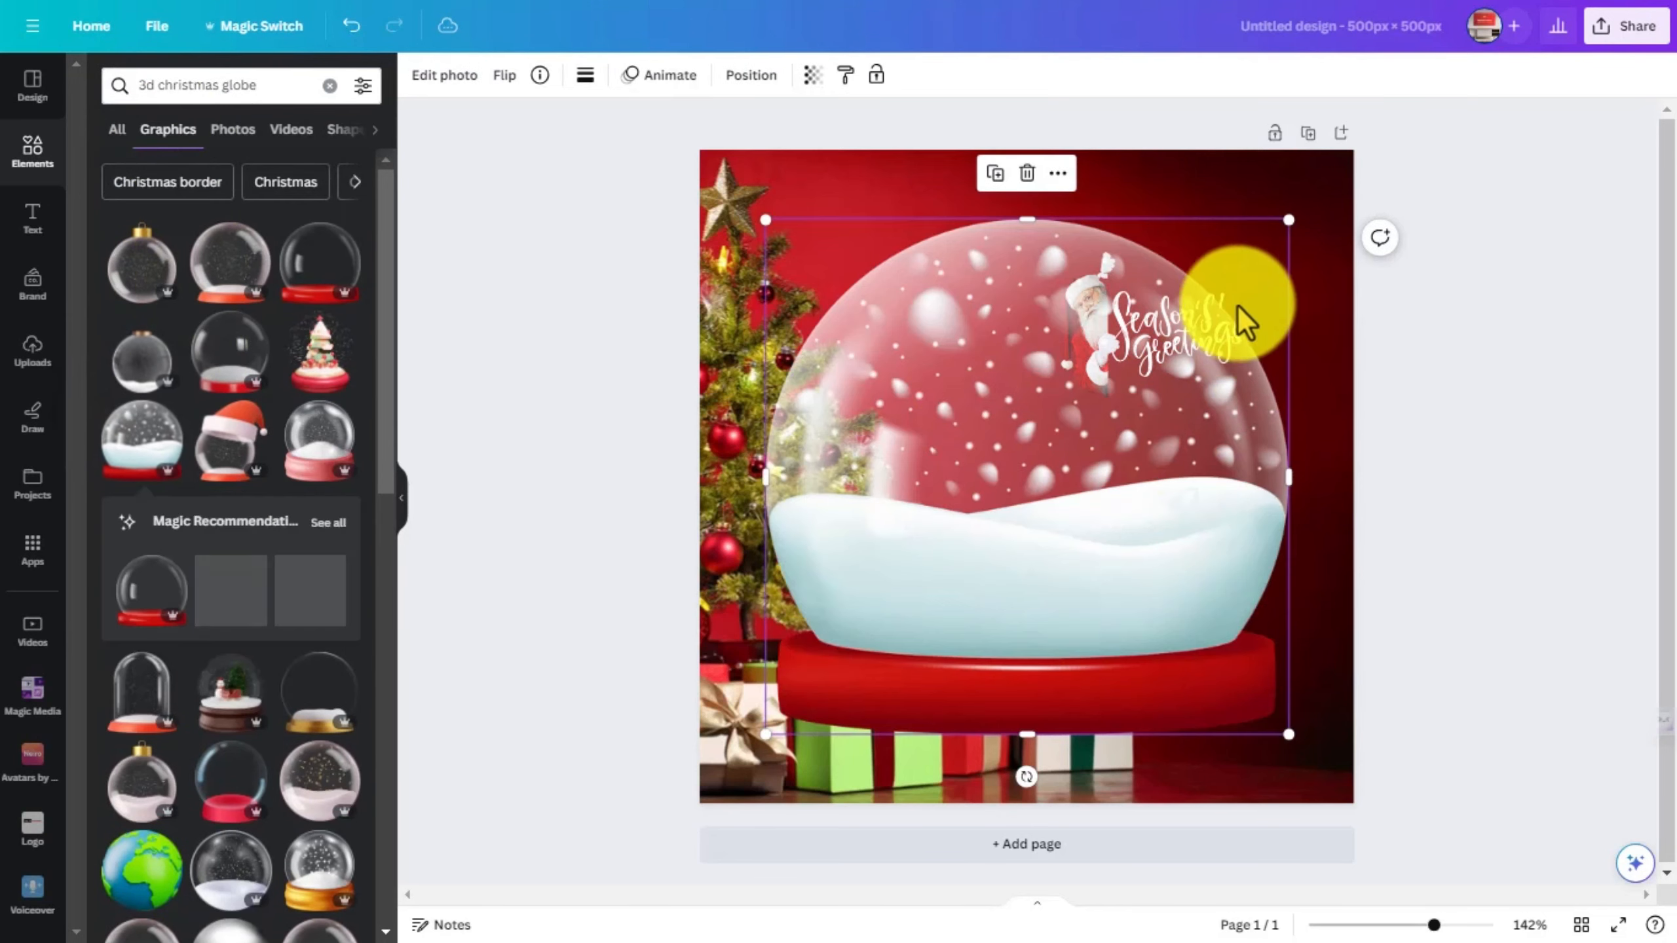
- Scale the snow globe down to about half the page width and move it to the page's right side, below the lettering
left_click_drag(1291, 222, 984, 522)
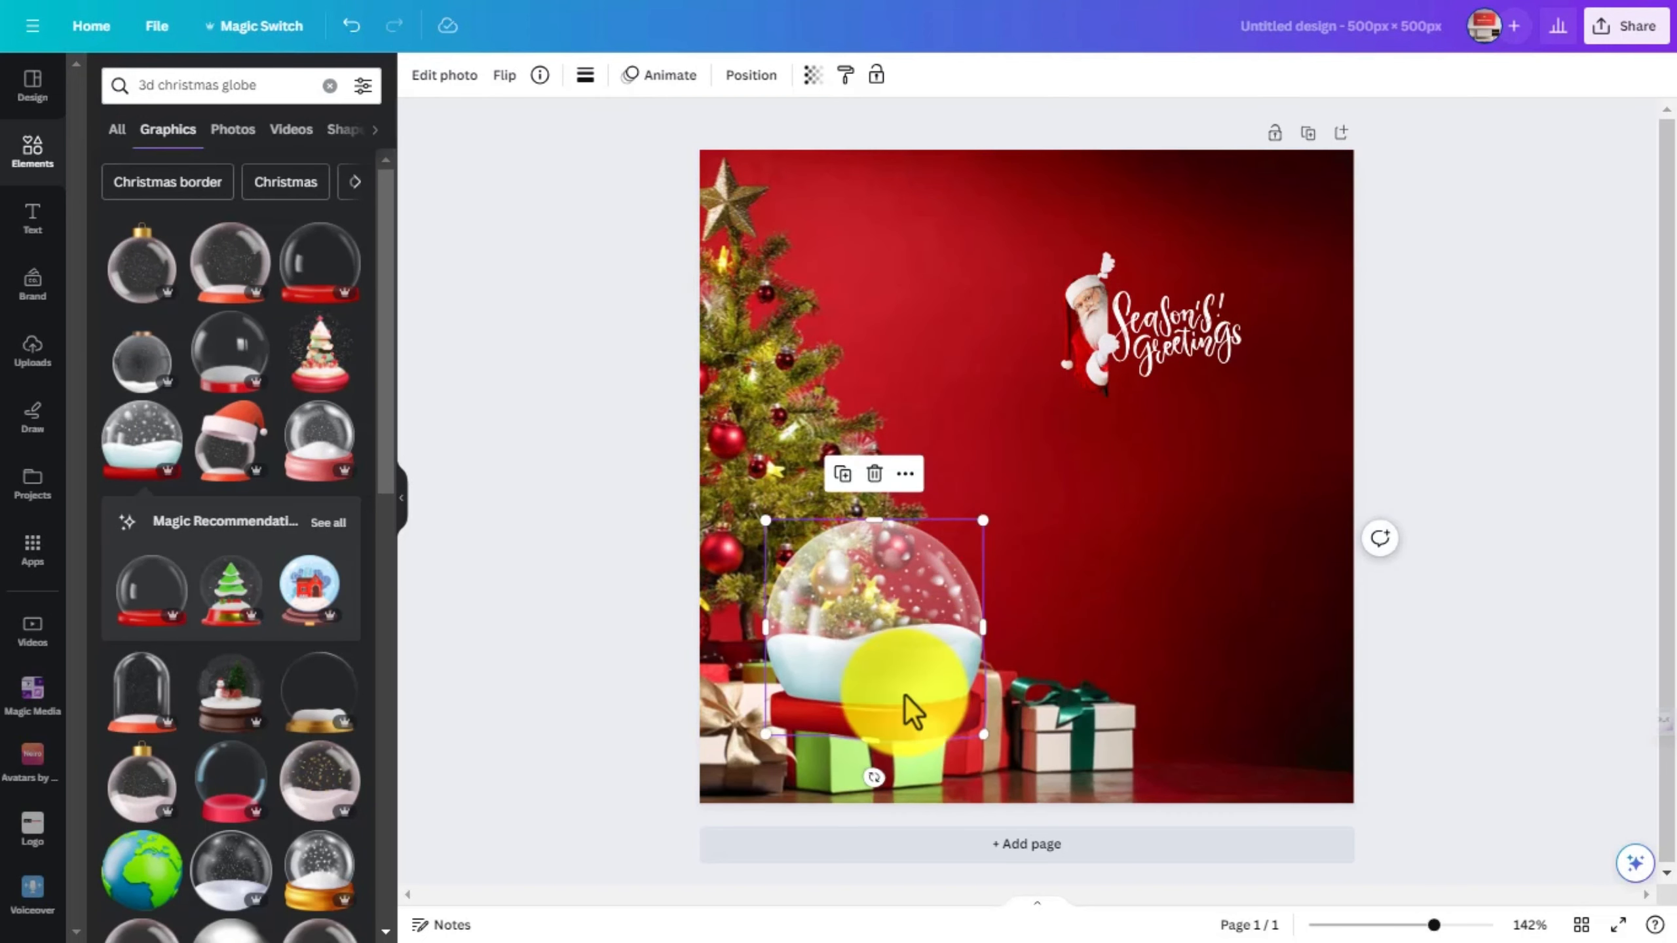
left_click_drag(906, 707, 1306, 620)
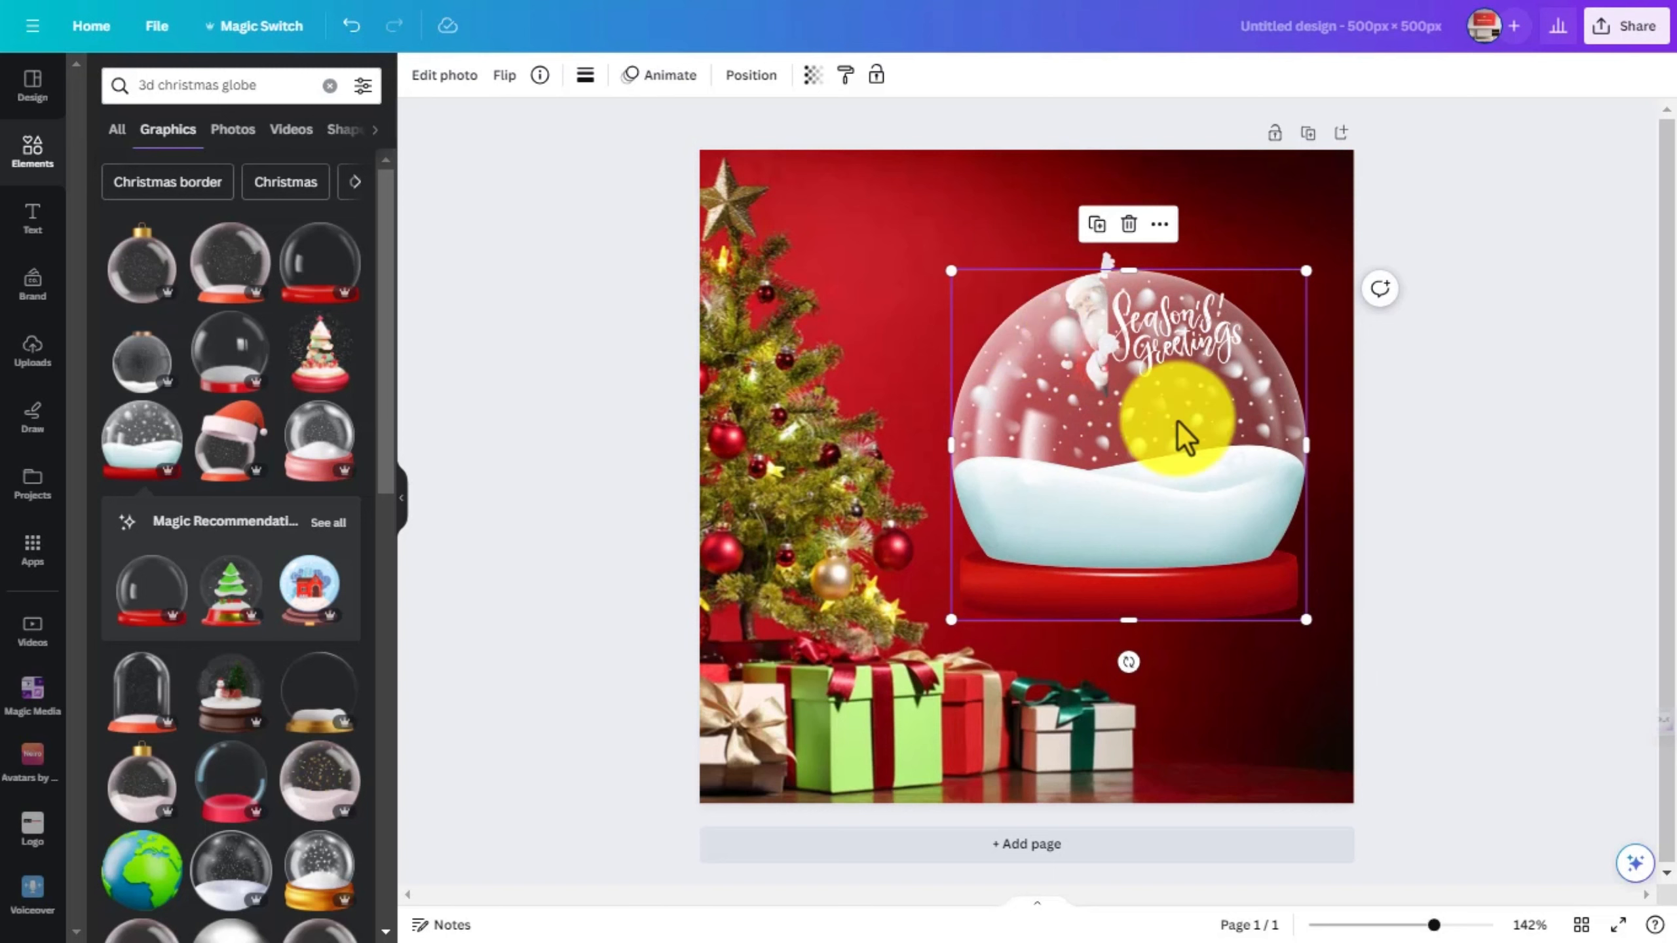
left_click_drag(1111, 449, 1139, 544)
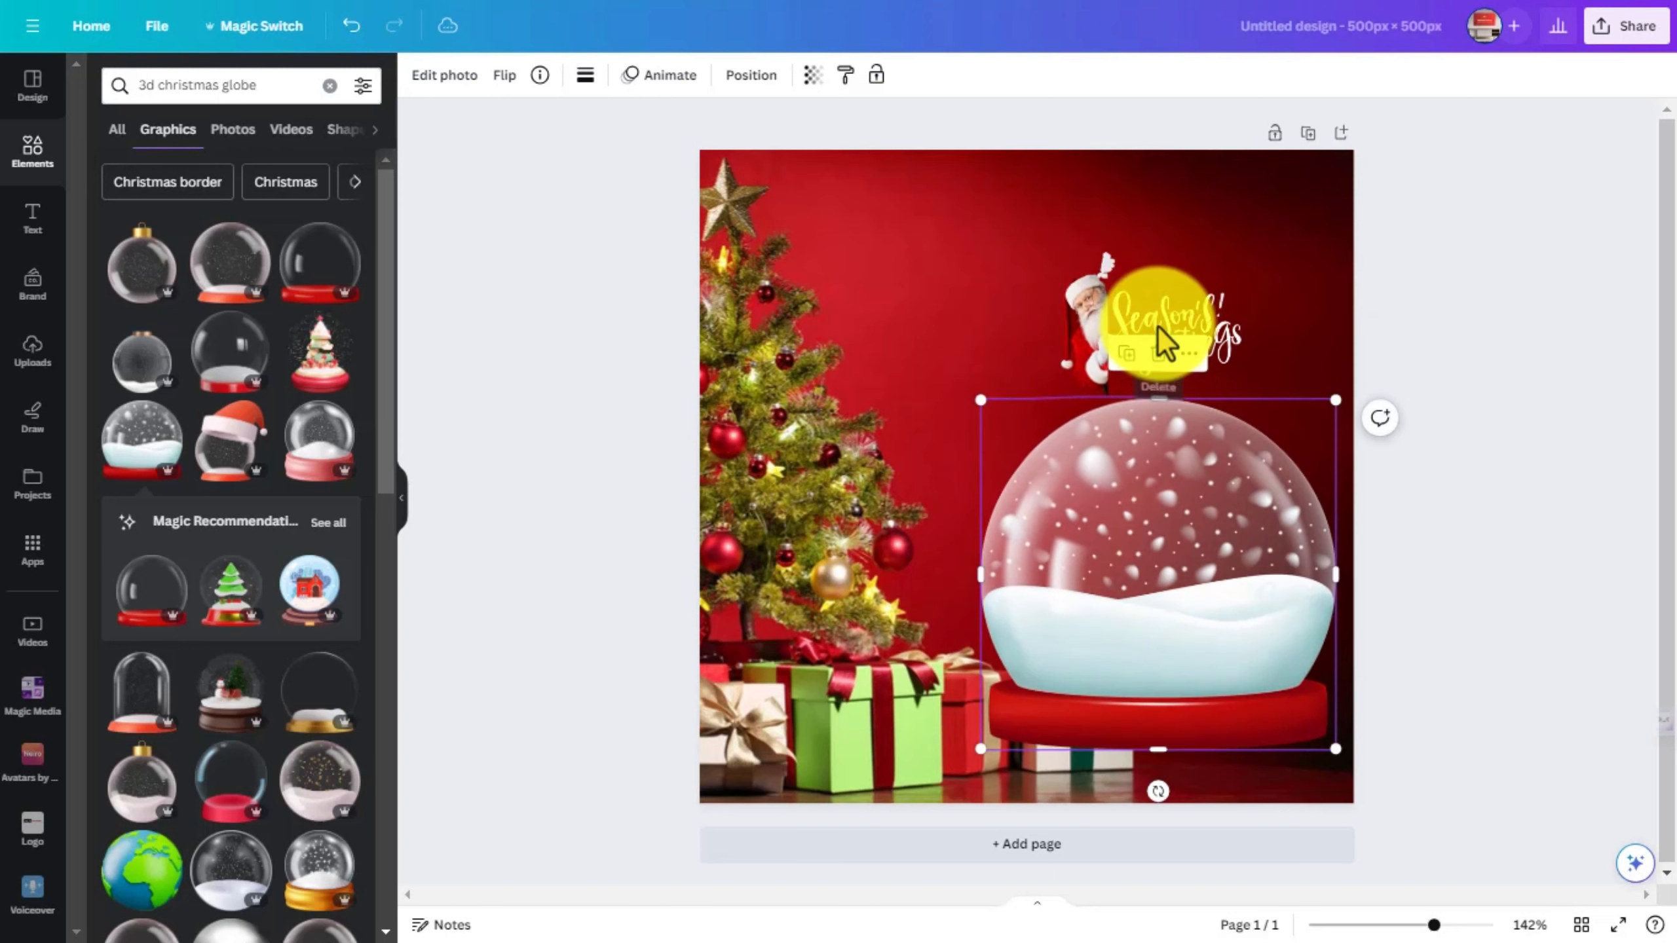
- Move the snow globe to the page's upper-right area and place the Santa and lettering group inside its dome
left_click(1158, 328)
mouse_move(1158, 328)
left_mouse_down()
mouse_move(1050, 333)
mouse_move(942, 399)
left_mouse_up()
left_click_drag(1175, 570, 1100, 385)
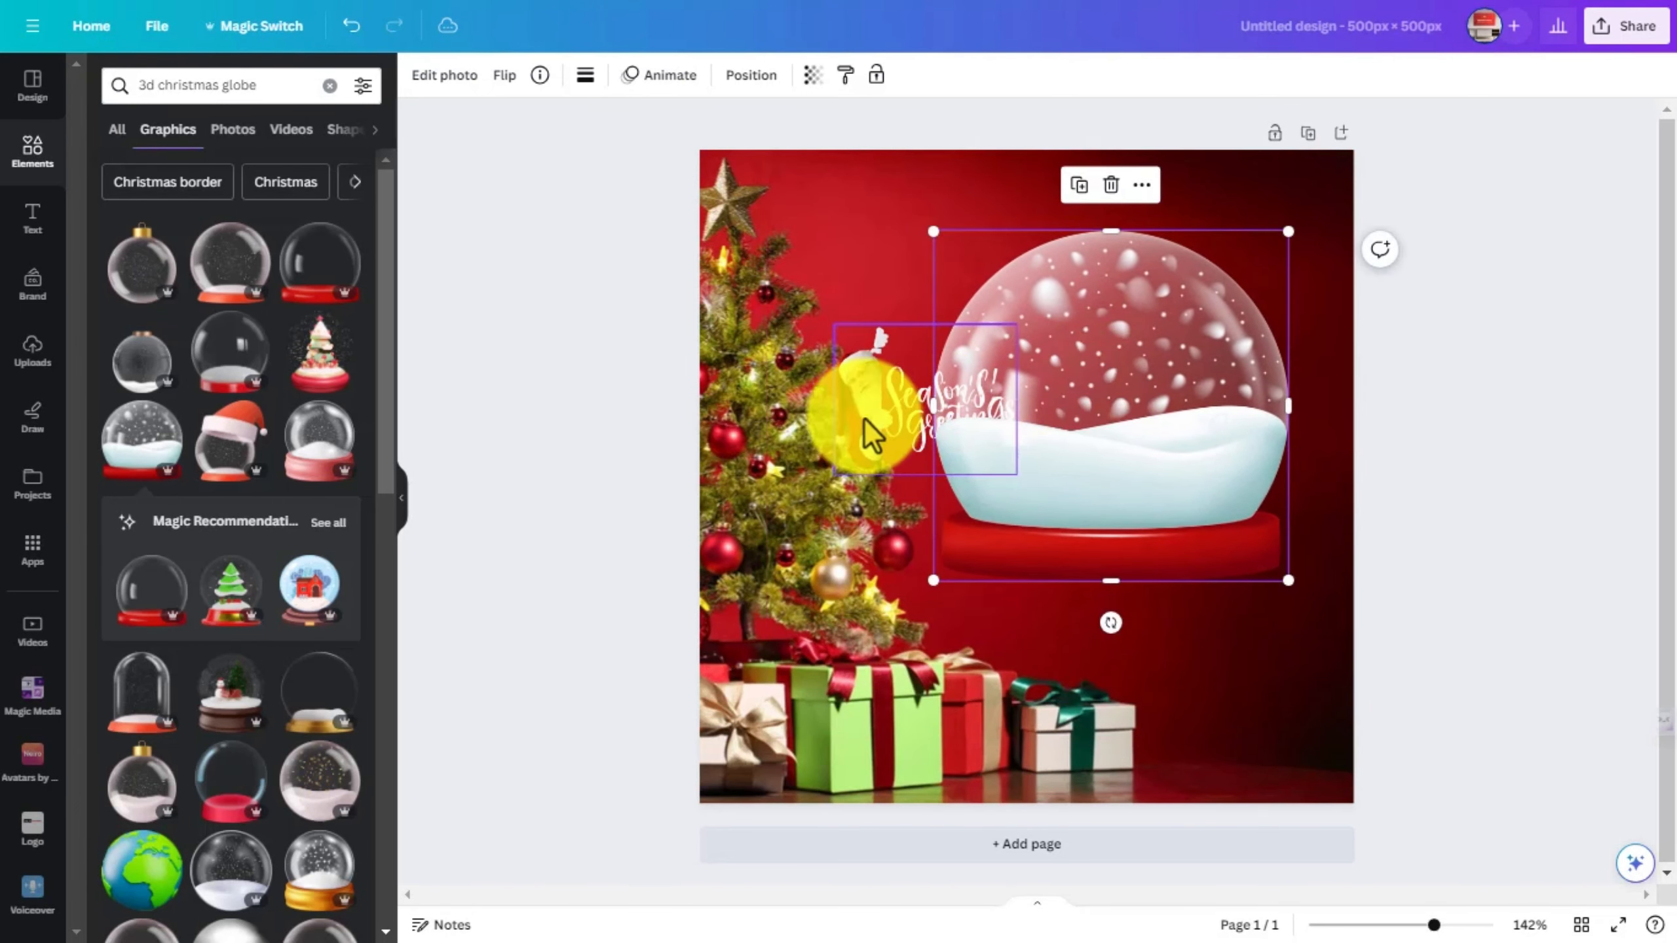
left_click_drag(864, 423, 1010, 380)
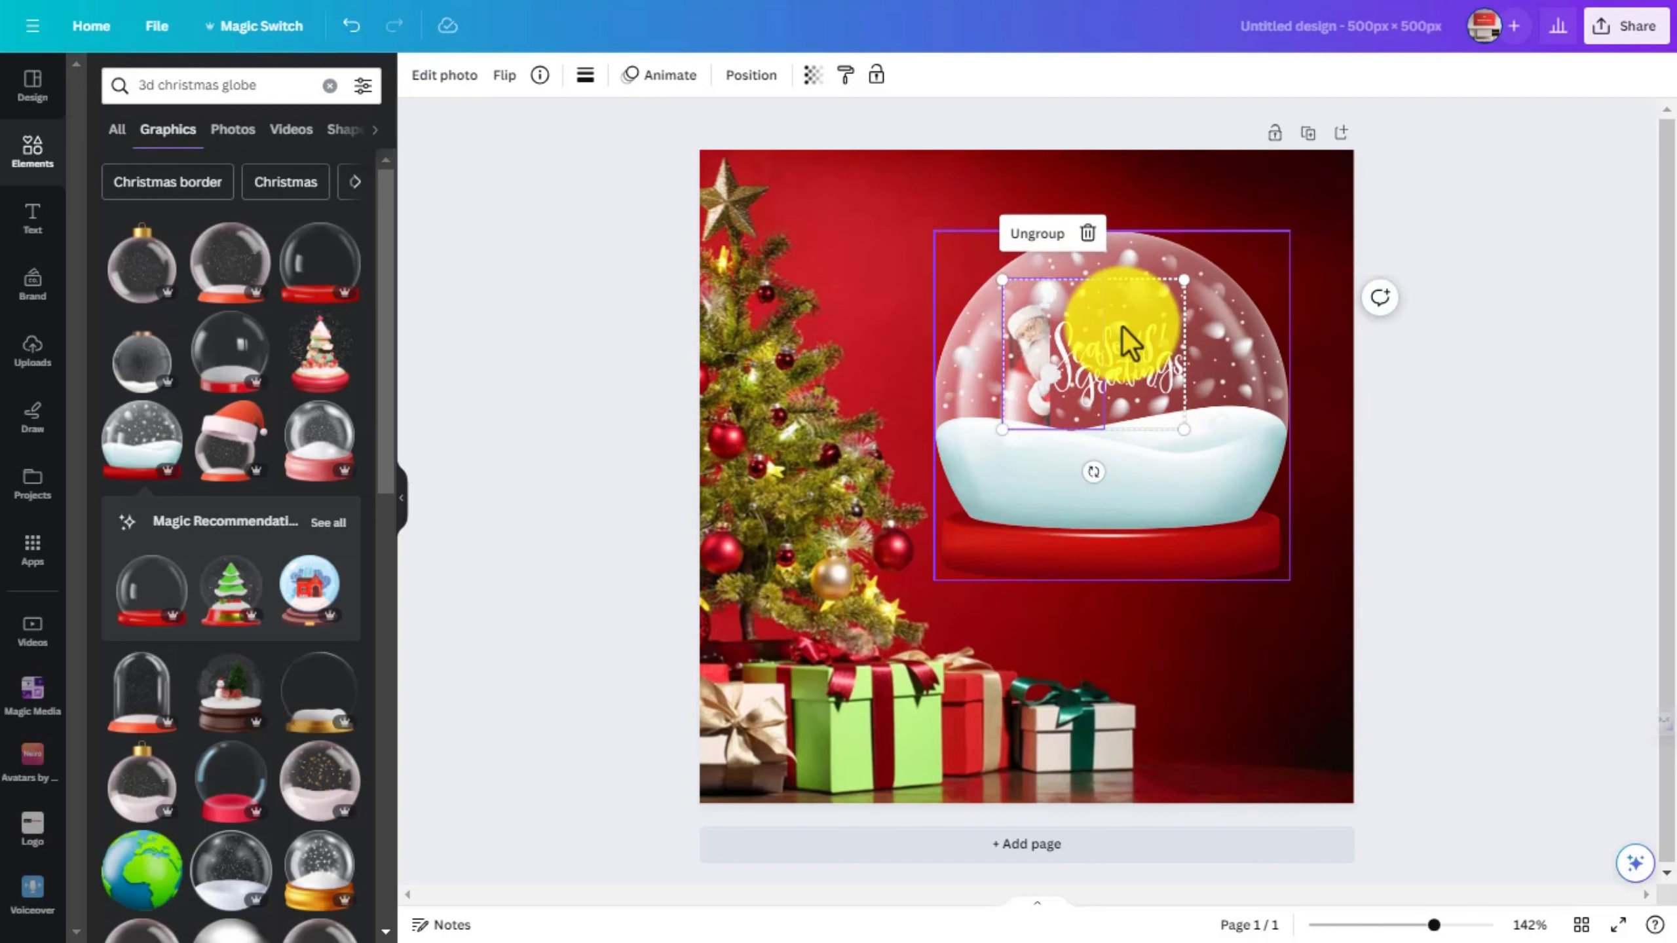
- Send the snow globe to the back so it sits behind the Santa and lettering group
right_click(1084, 340)
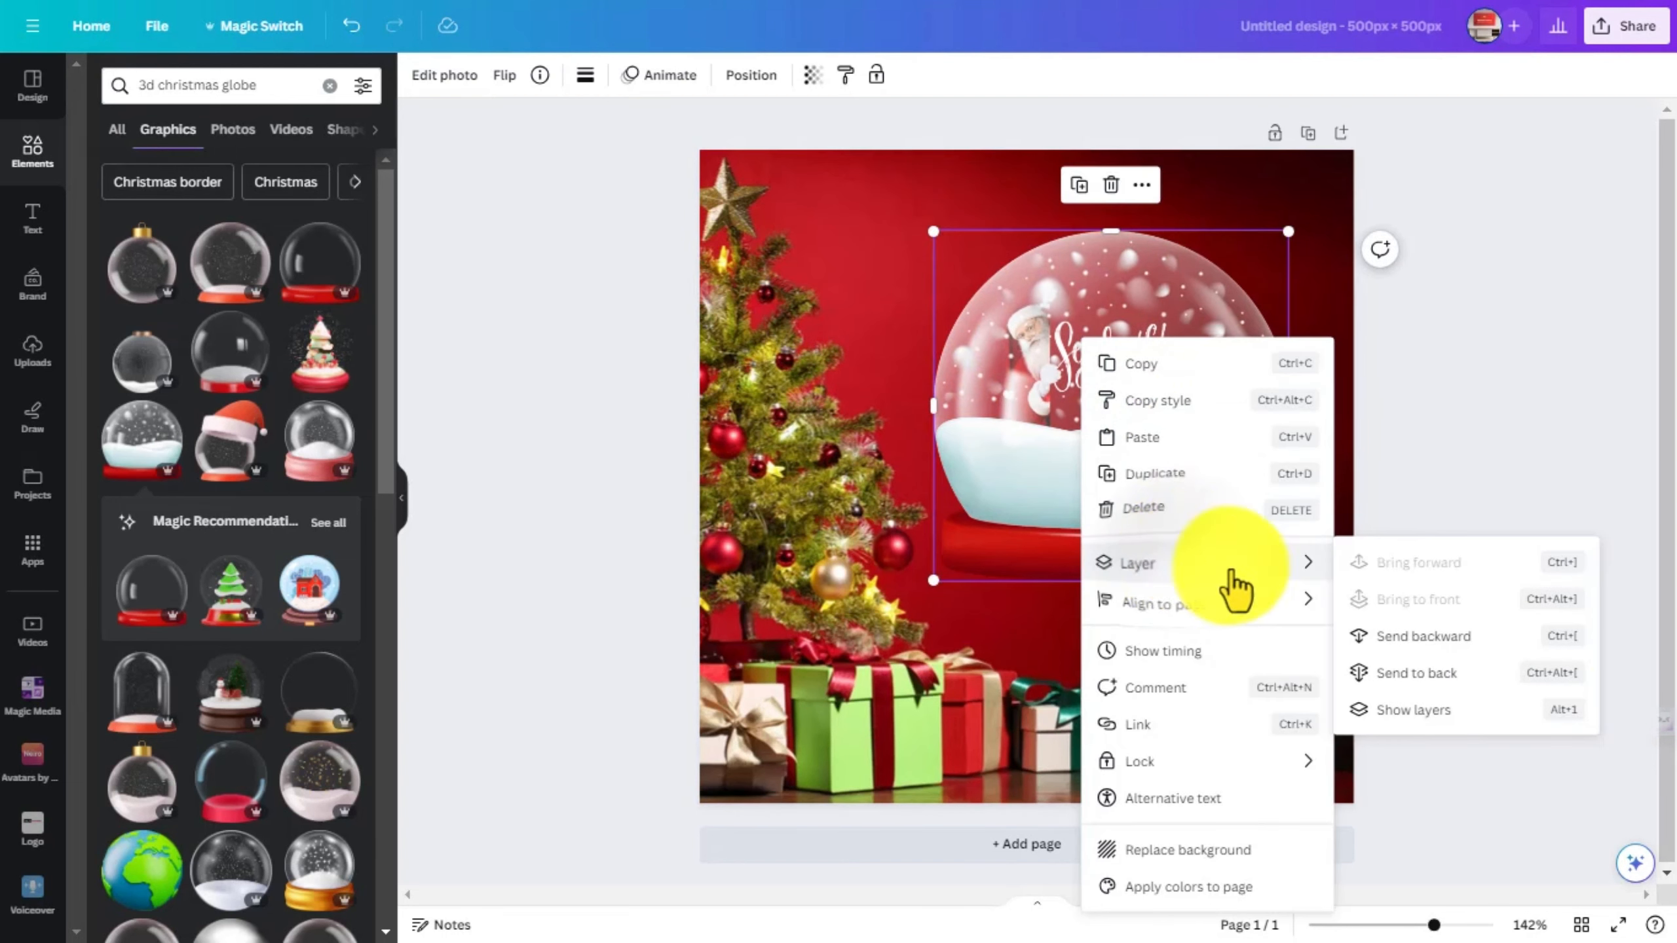
left_click(1027, 390)
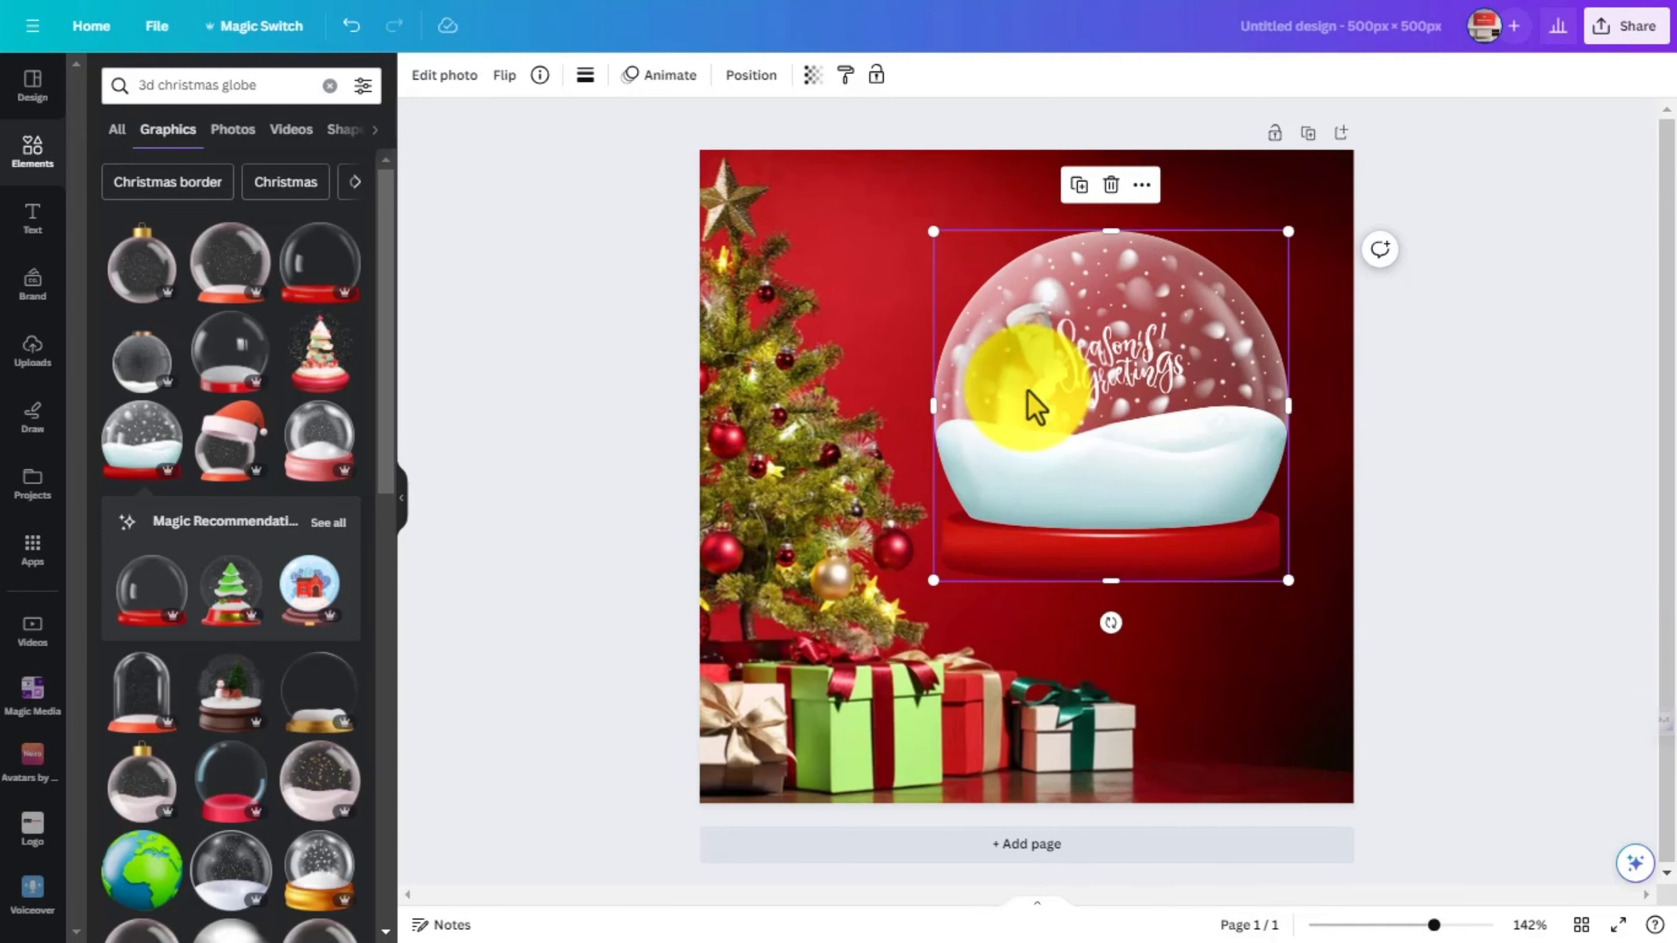
right_click(992, 375)
mouse_move(1074, 591)
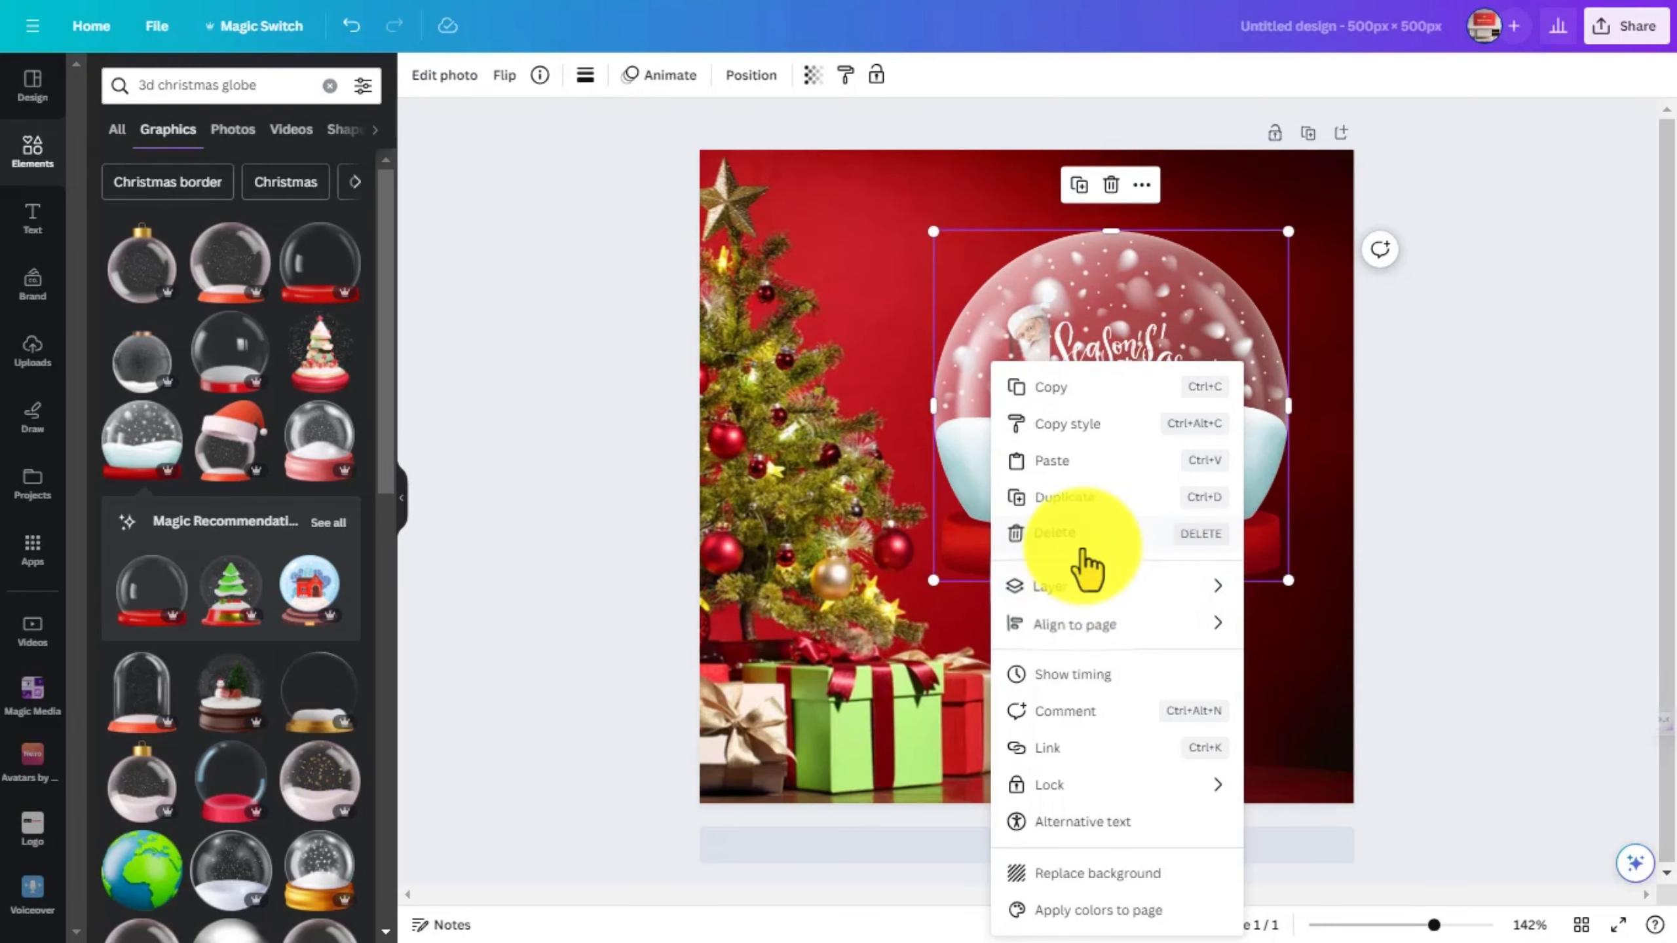
left_click(1262, 697)
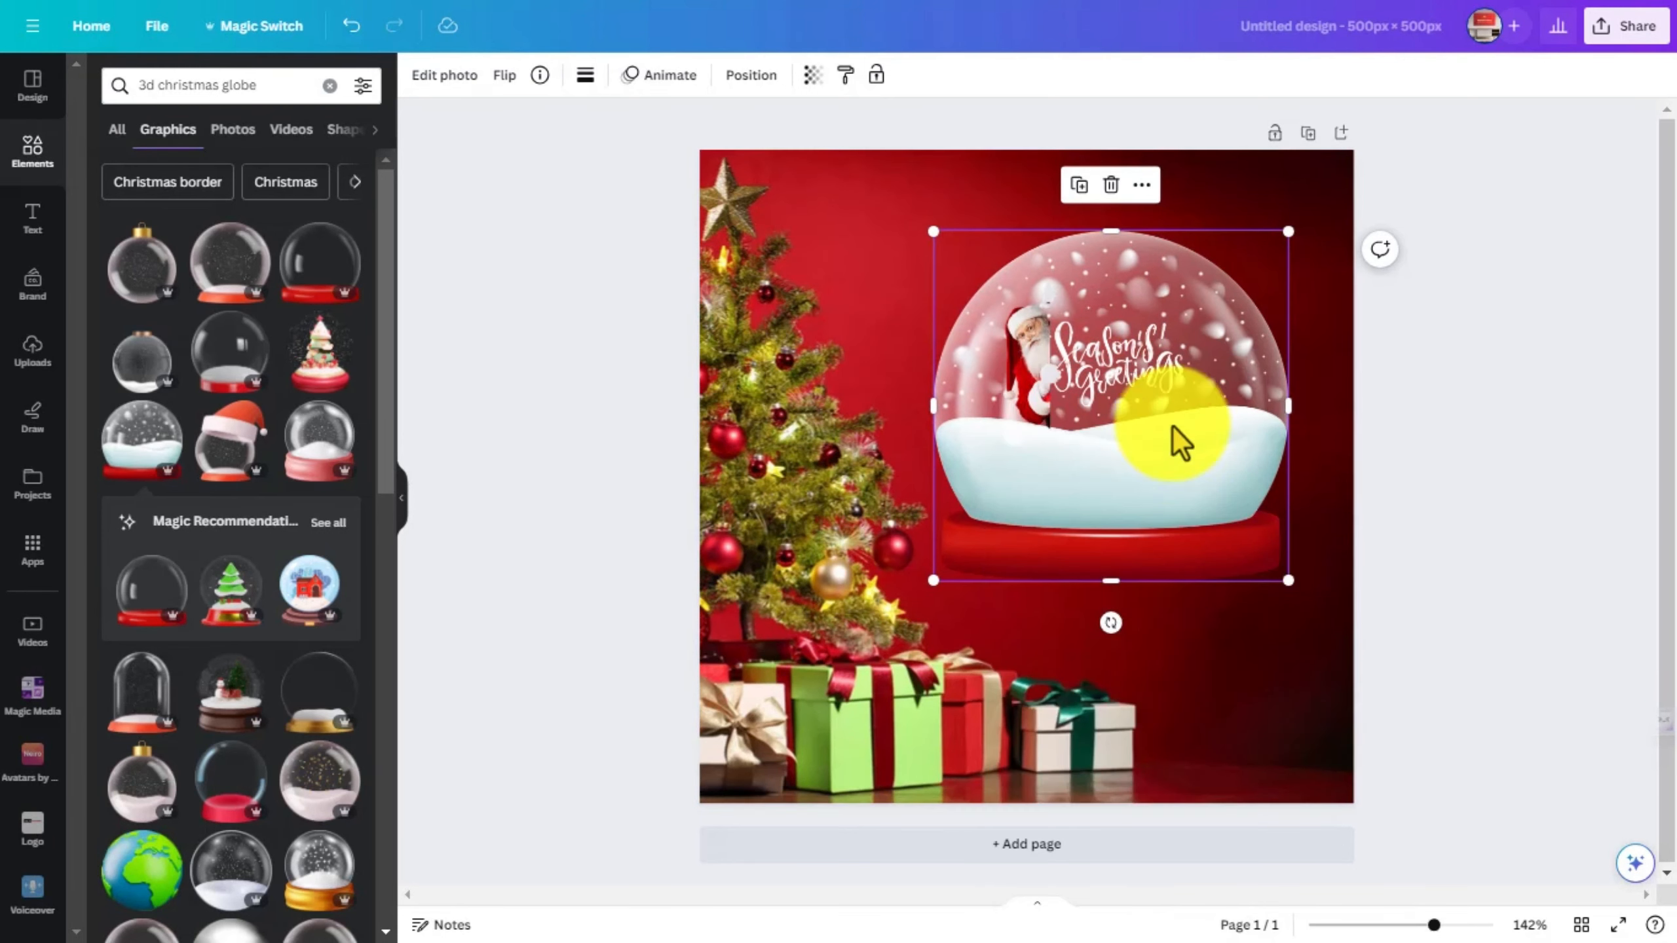
- Move the Santa and lettering group slightly higher inside the globe and ungroup it
left_click_drag(1131, 413, 1123, 389)
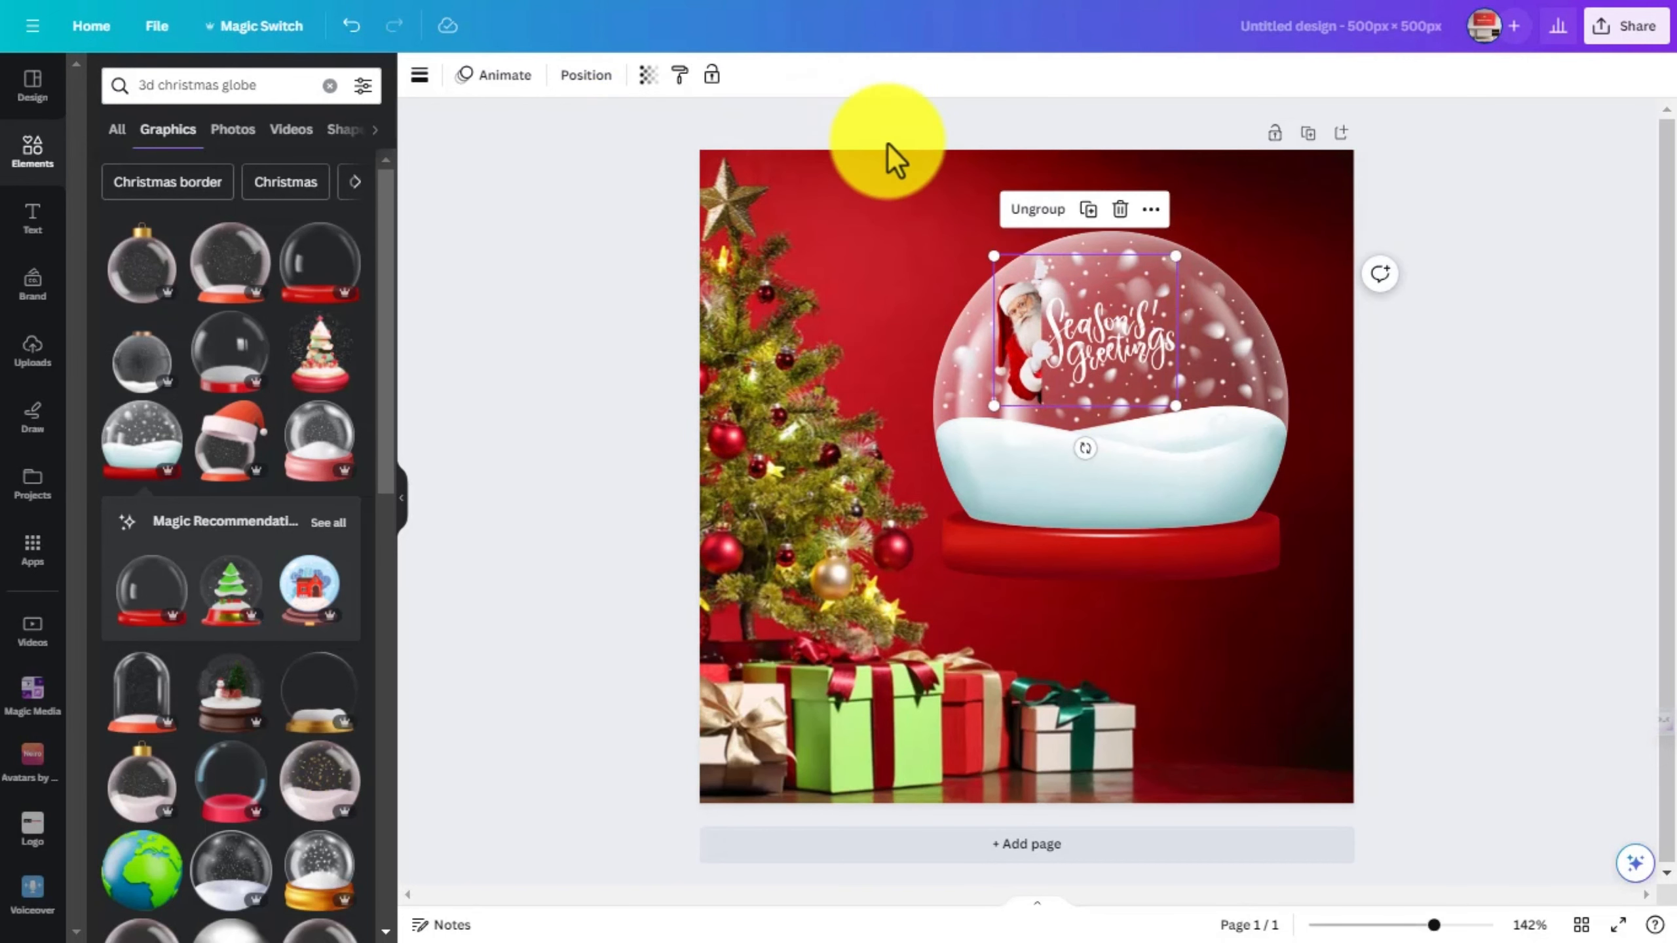
left_click(1033, 209)
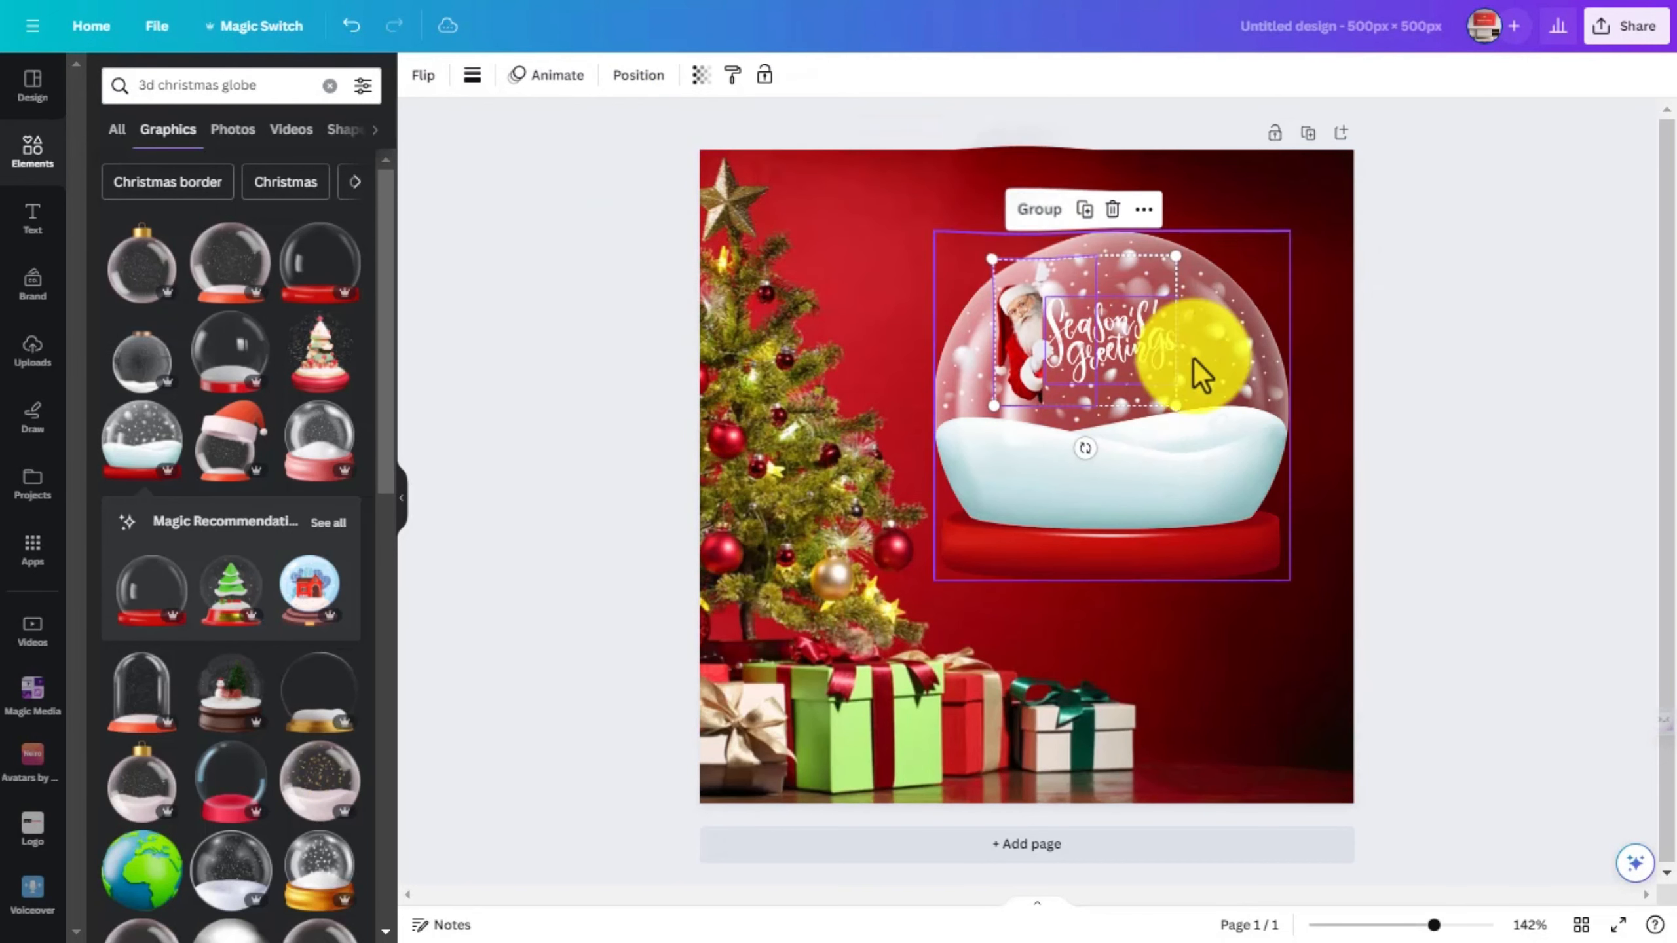
left_click(1399, 474)
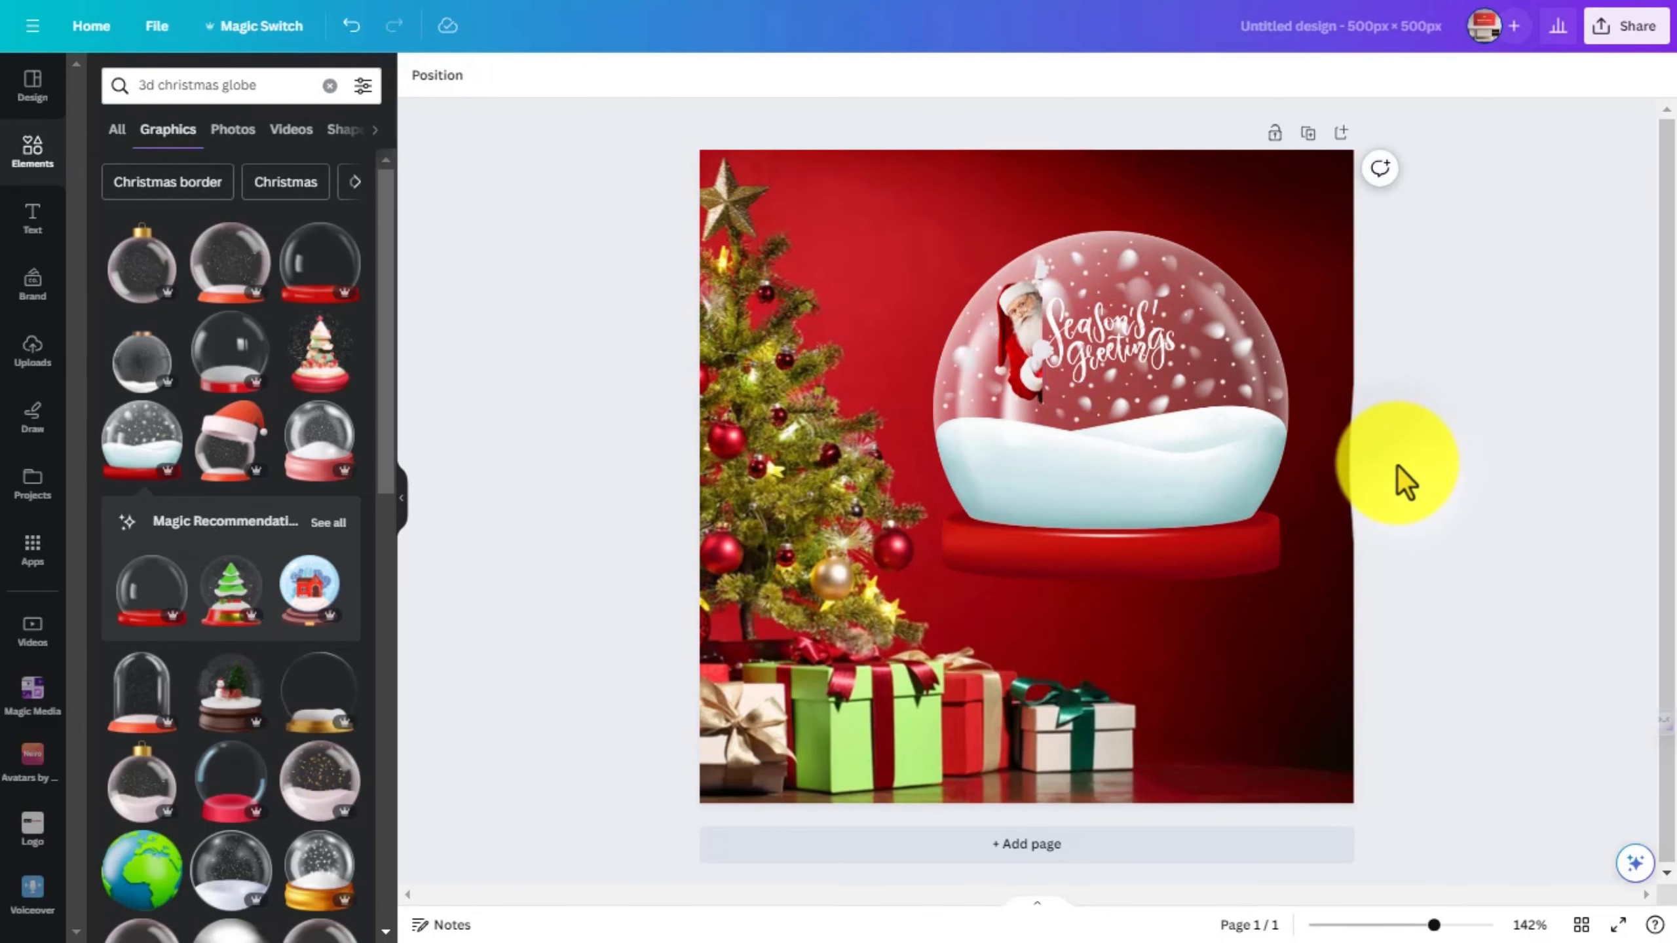
- Enlarge the Santa photo, position it in the left part of the globe and send it to the back behind the snow
left_click(1036, 378)
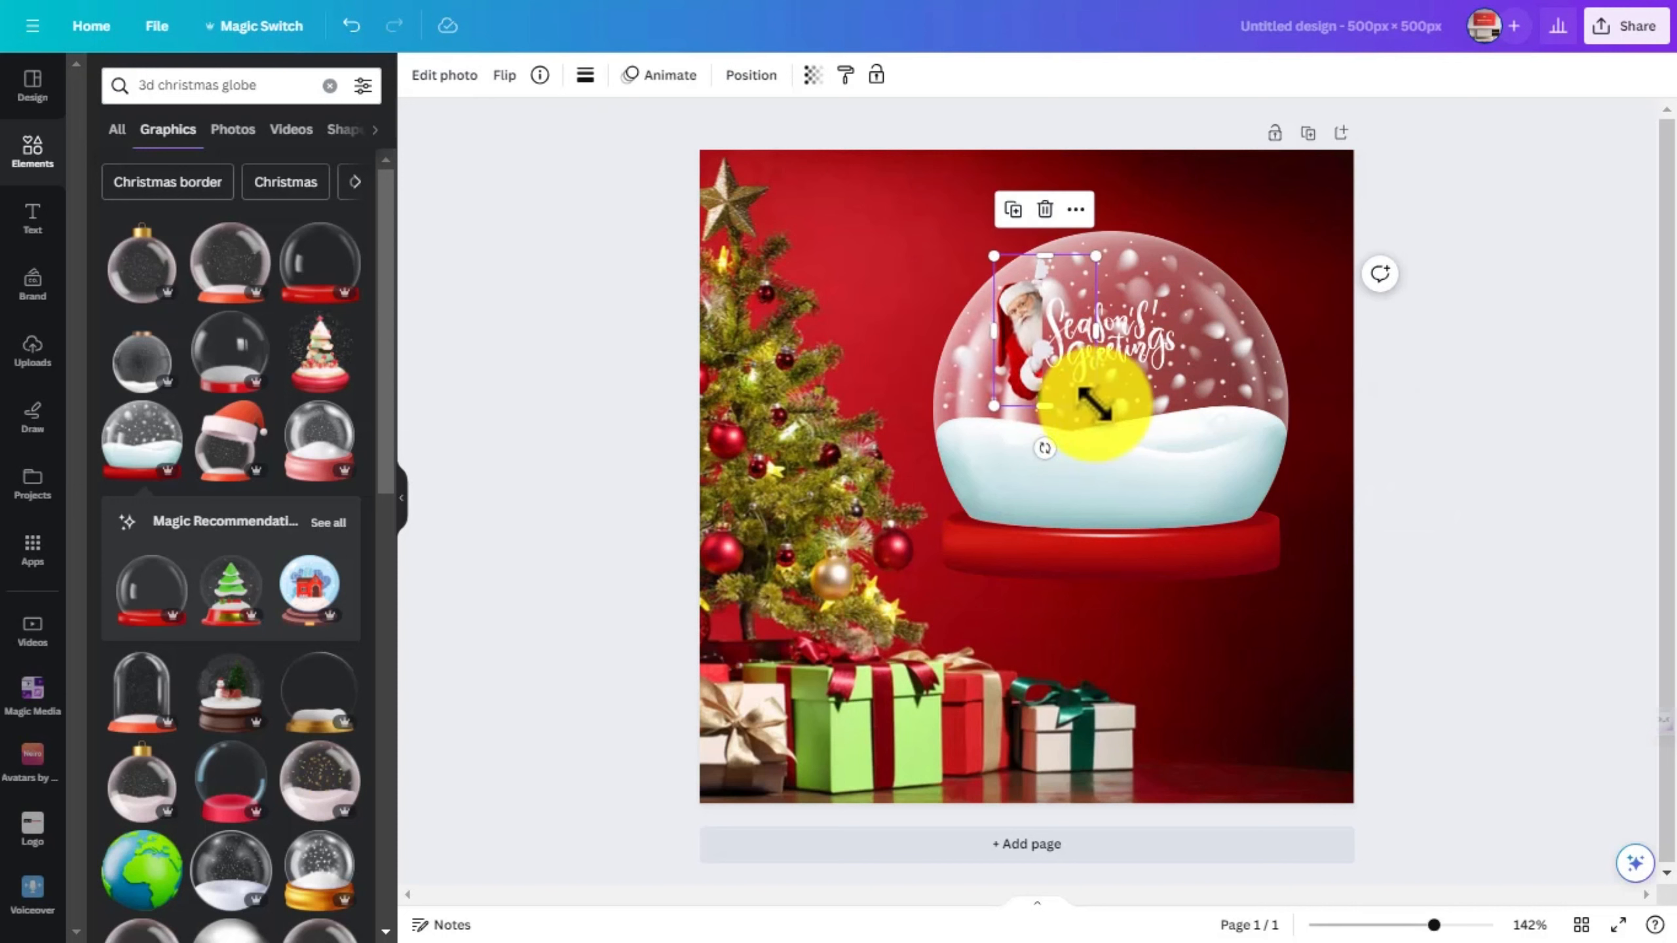
left_click_drag(1092, 403, 1169, 535)
left_click_drag(1106, 453, 1076, 446)
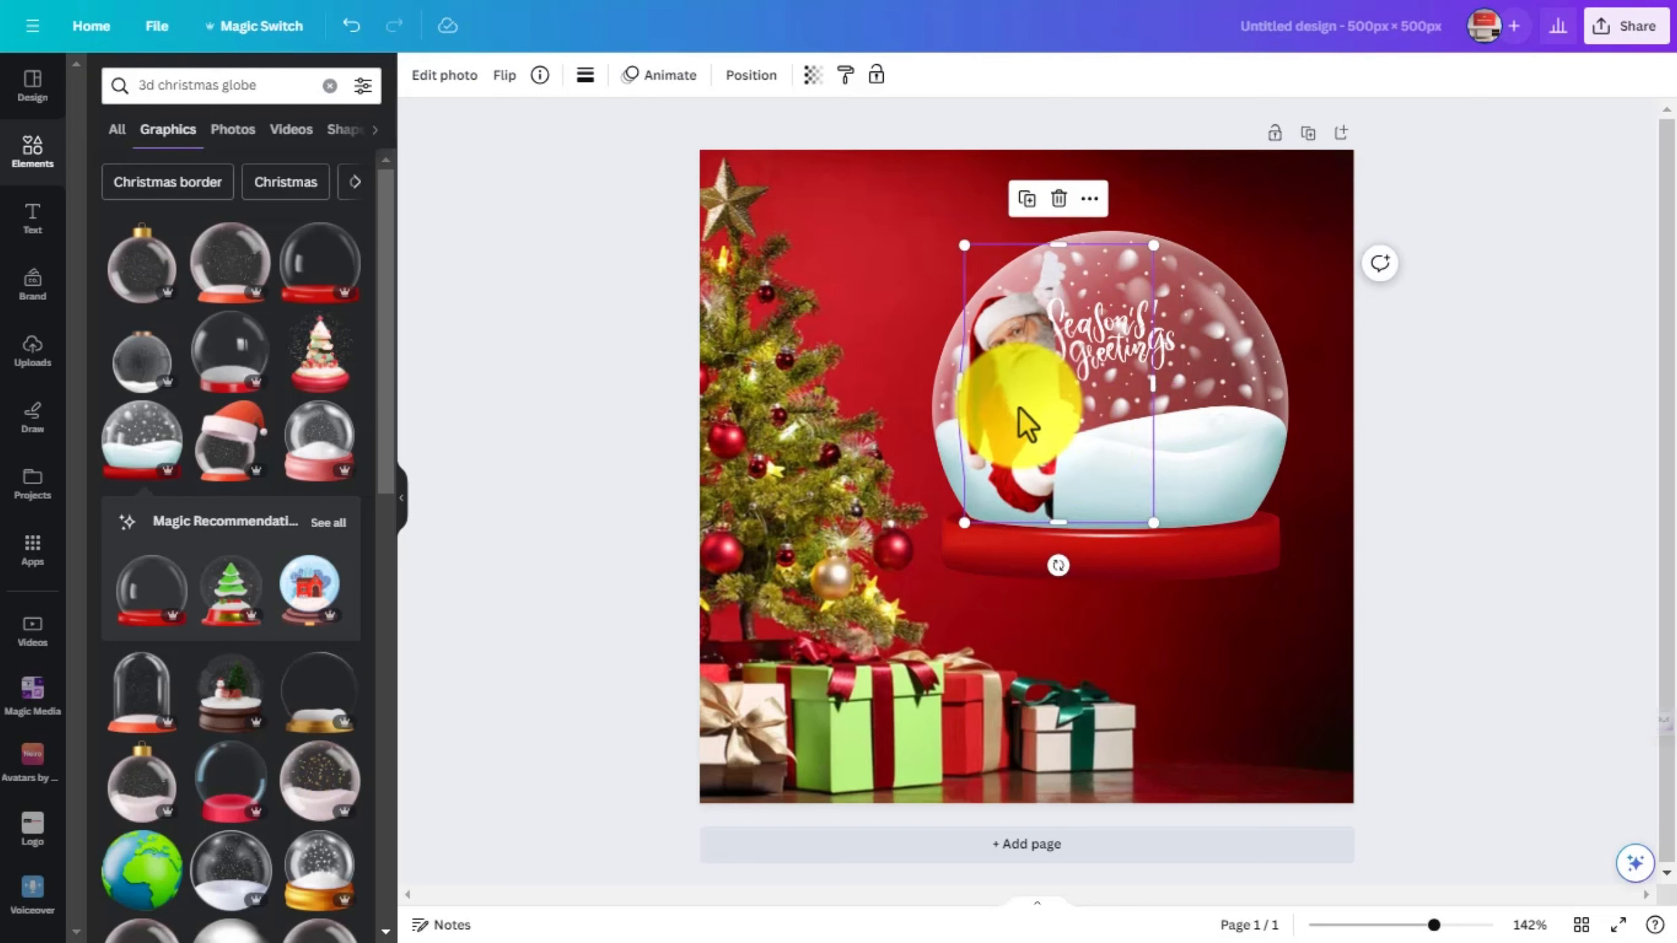
right_click(1019, 409)
mouse_move(1123, 590)
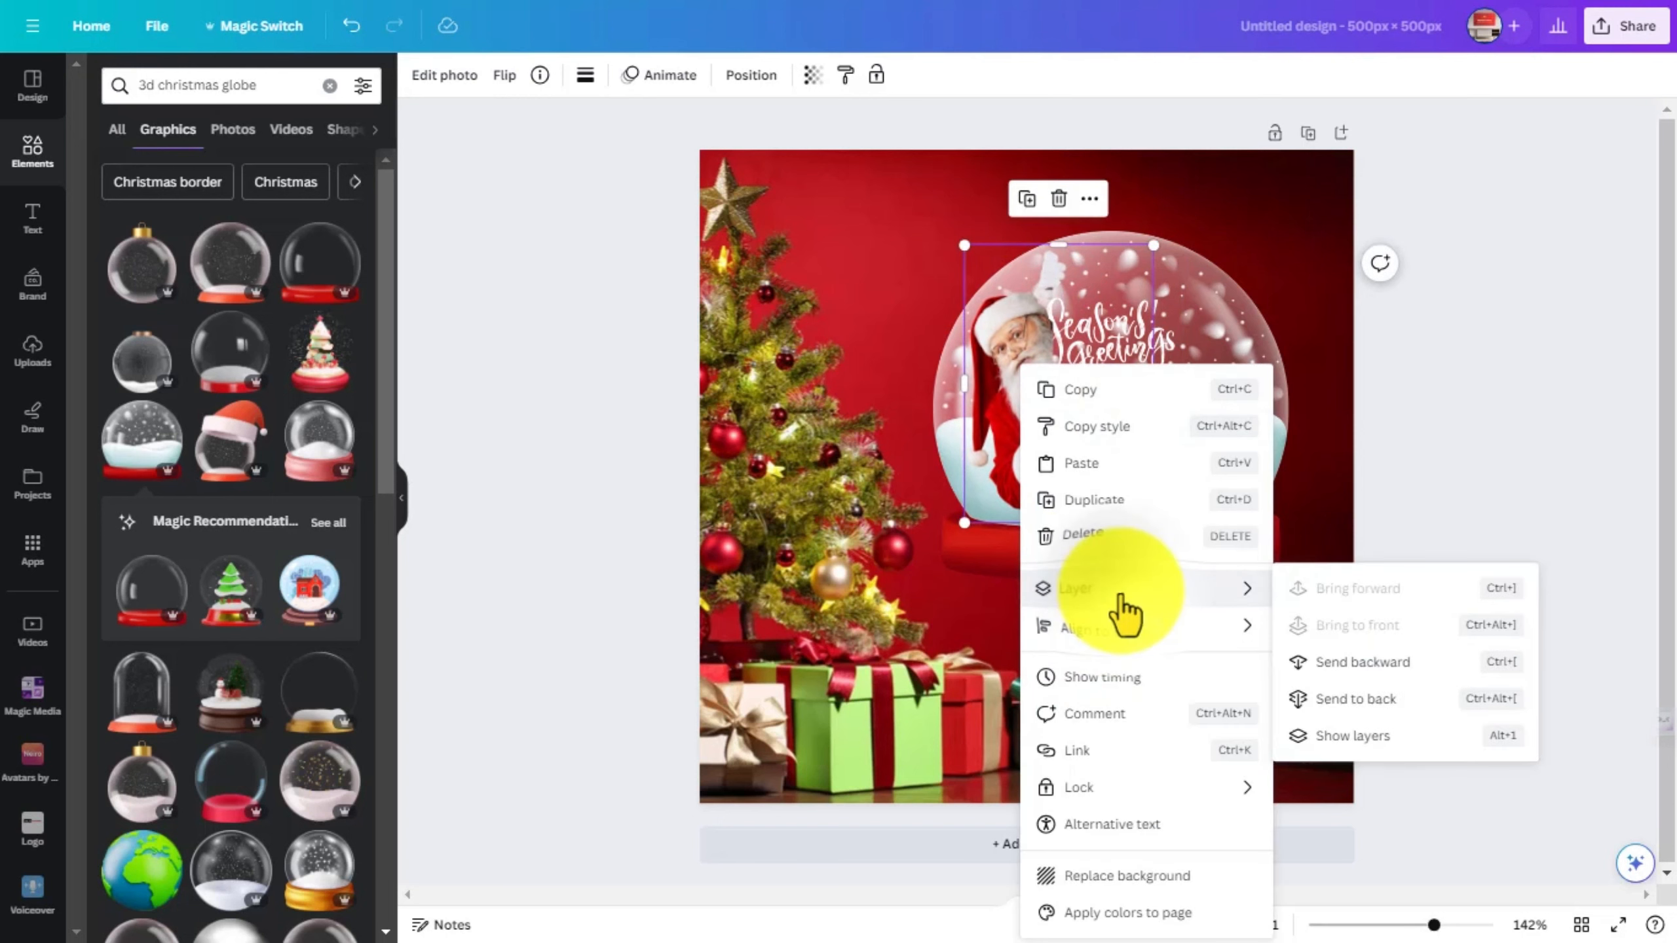
left_click(1346, 697)
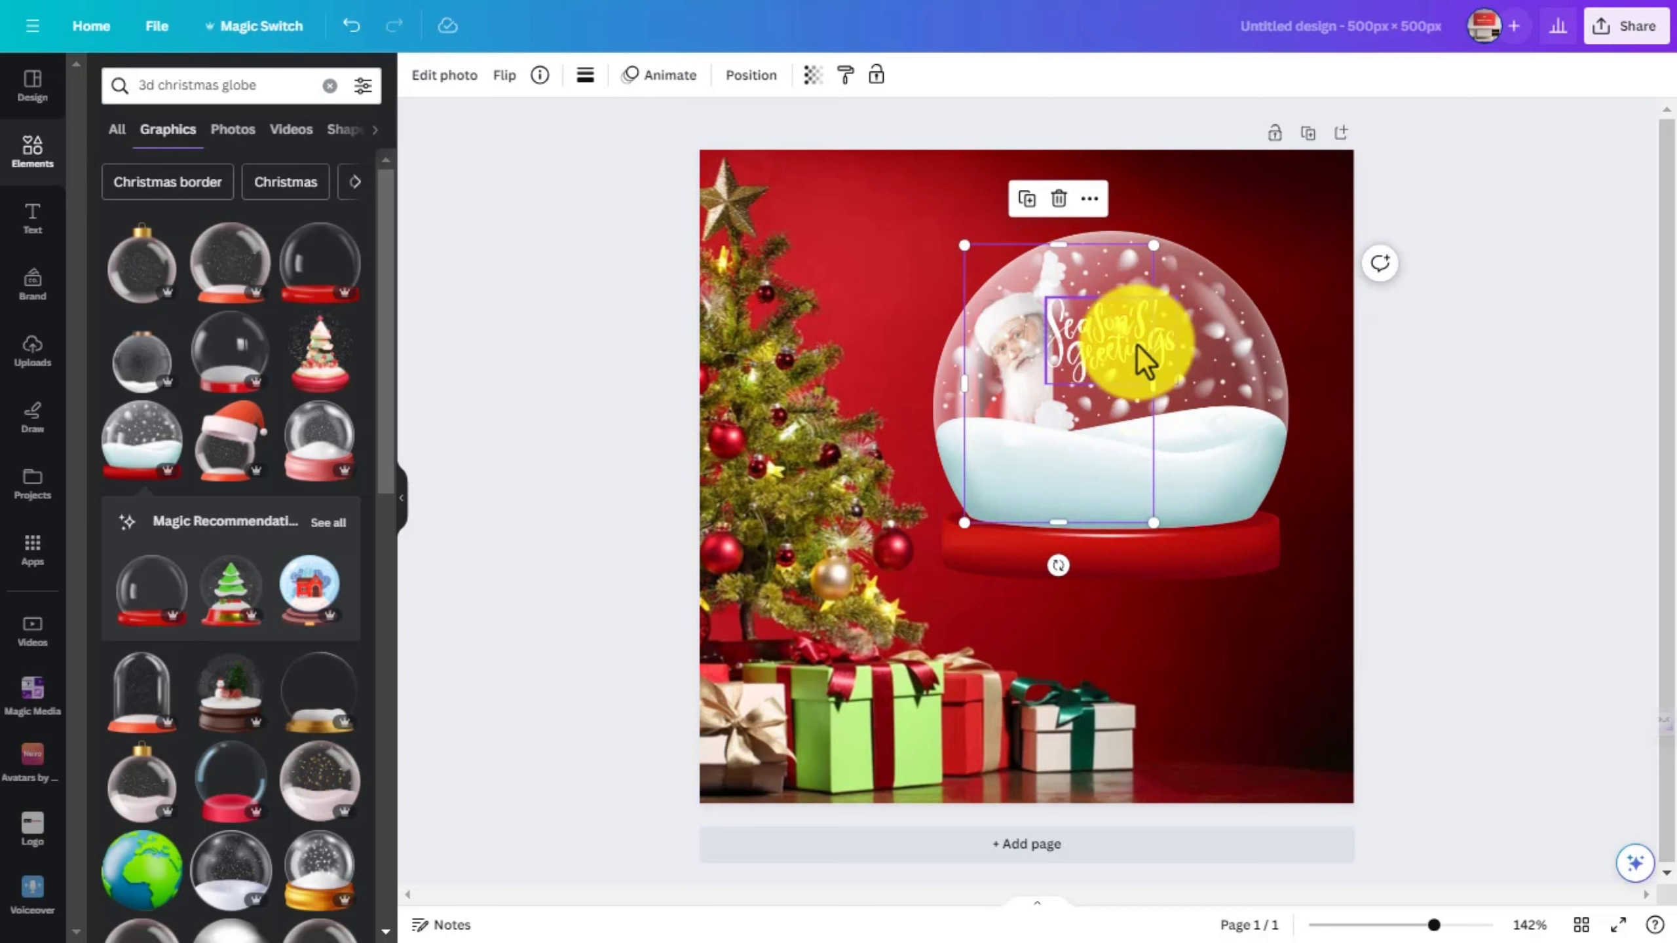
- Enlarge the "Season's! Greetings" lettering, rotate it to -11° and place it against Santa inside the globe
left_click(1108, 360)
left_click_drag(1108, 360, 1281, 424)
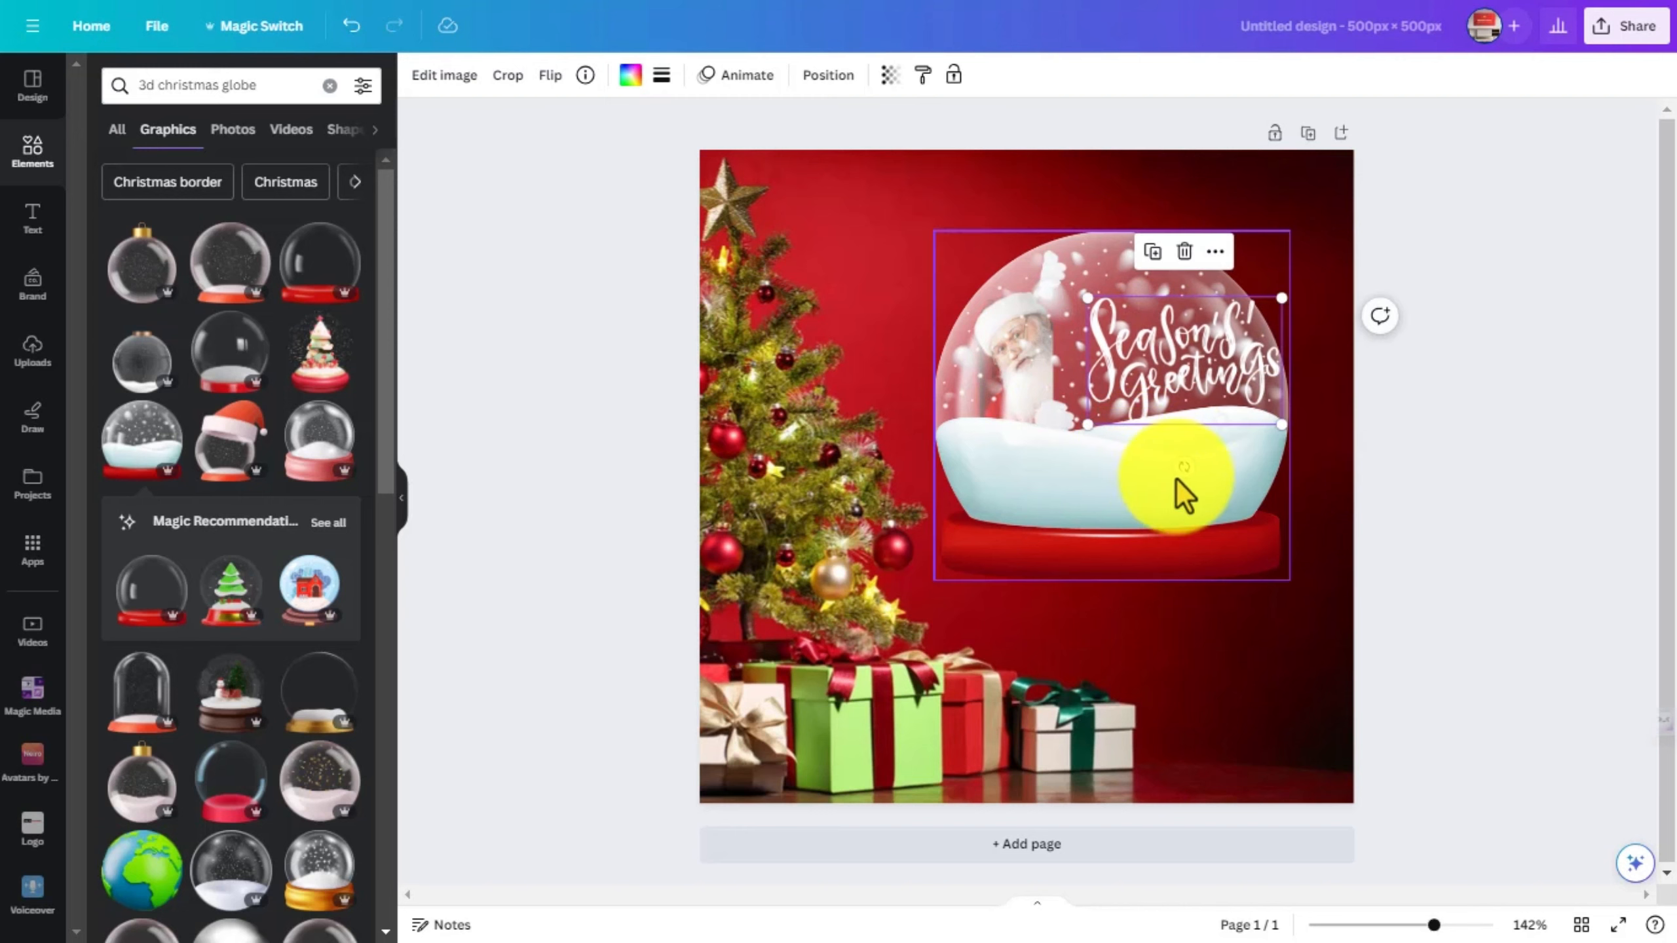
left_click_drag(1179, 472, 1205, 498)
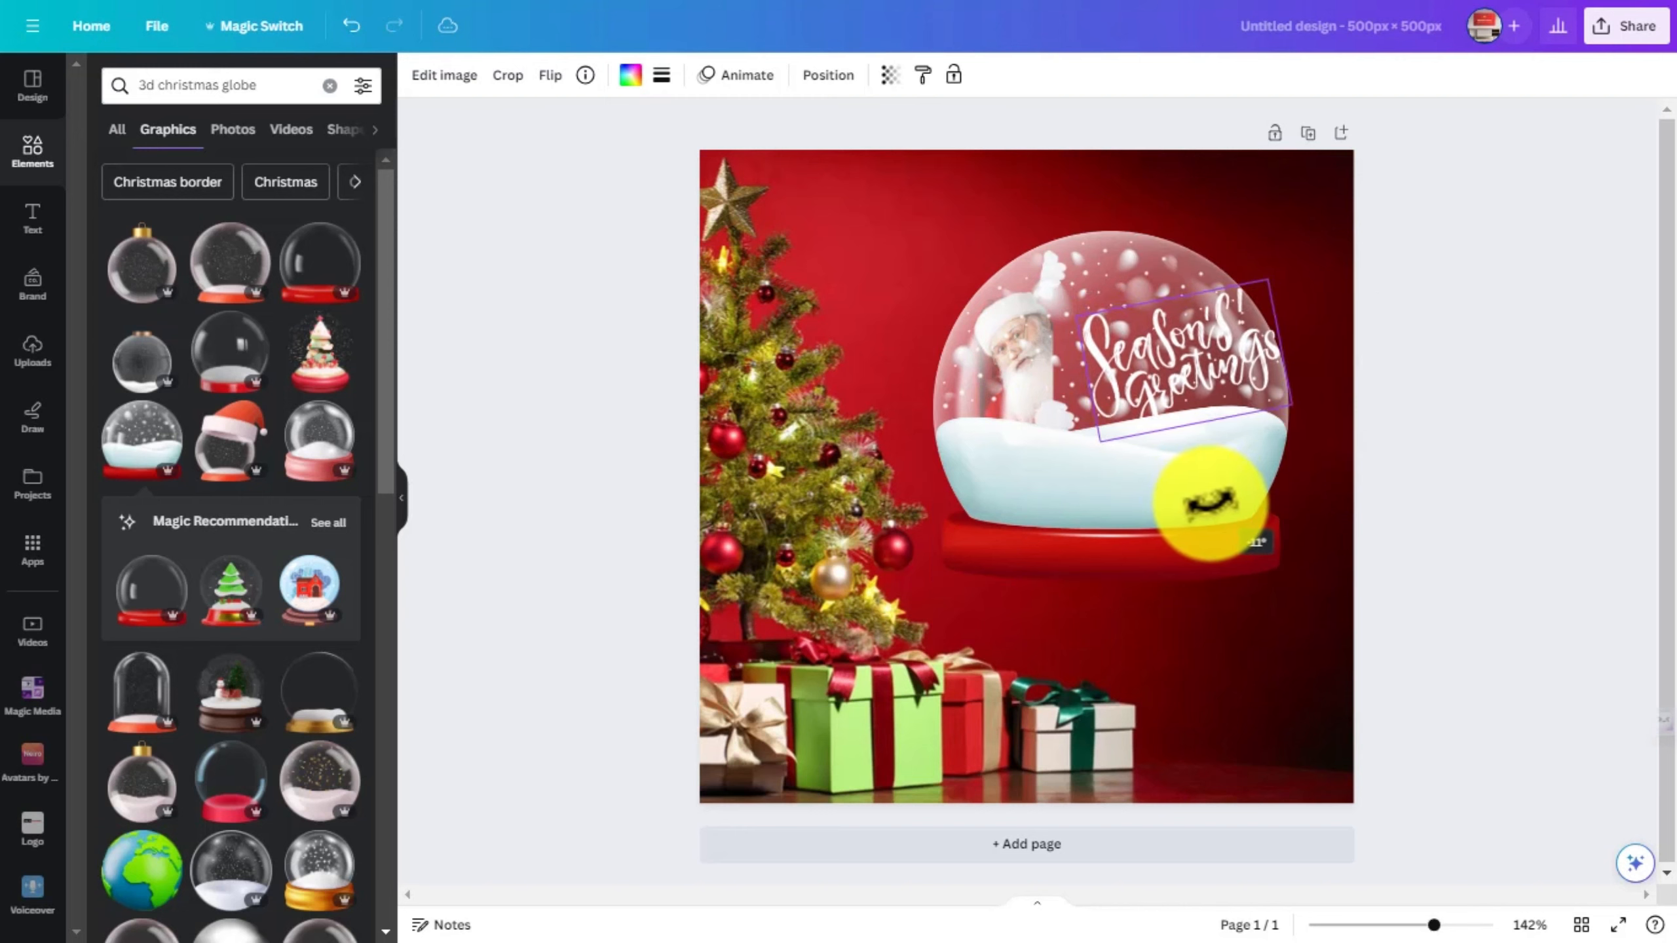
left_click_drag(1188, 406, 1155, 400)
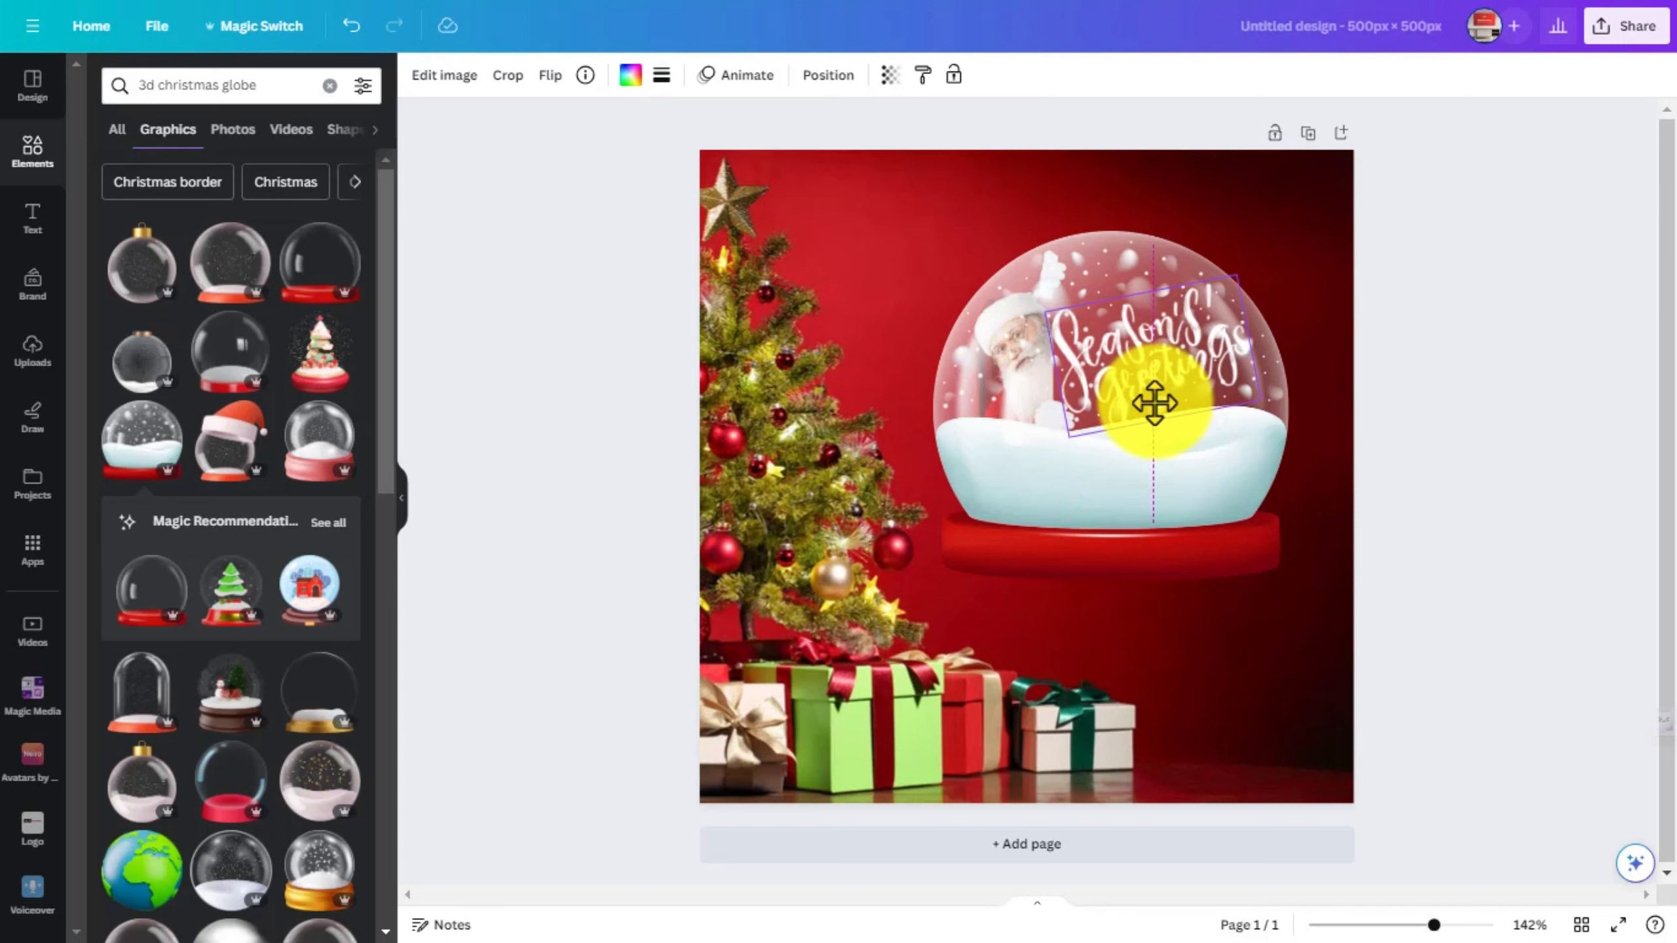
left_click_drag(1154, 403, 1155, 402)
- Select the snow globe, Santa and lettering together and group them
left_click(1501, 435)
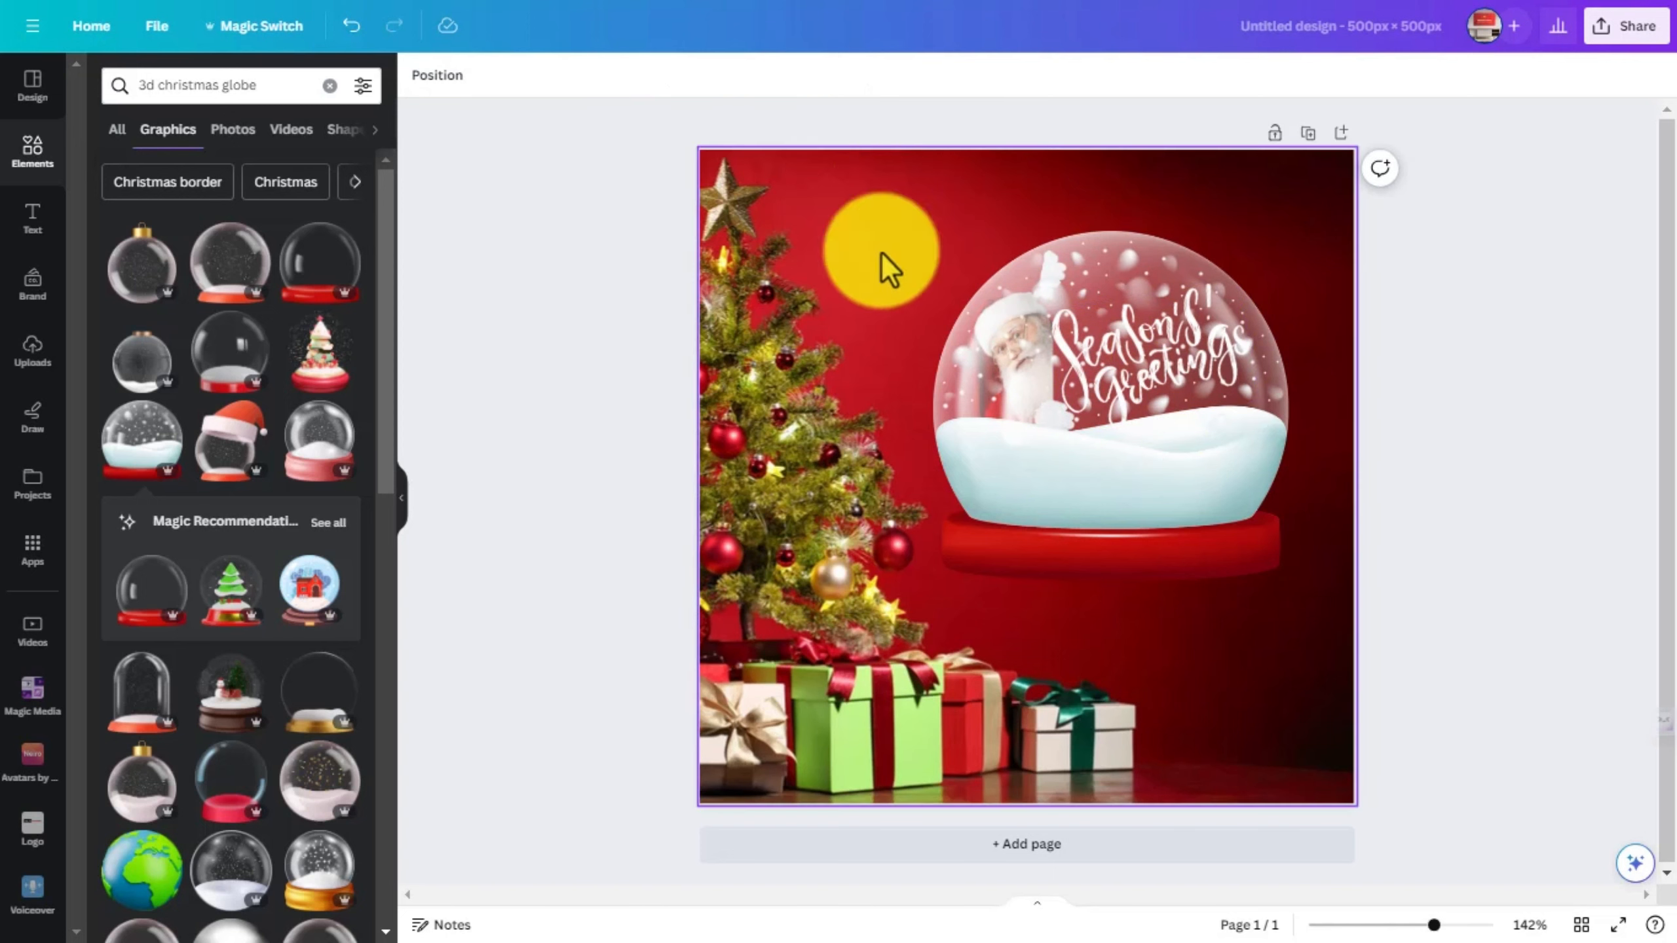
left_click_drag(904, 219, 1212, 584)
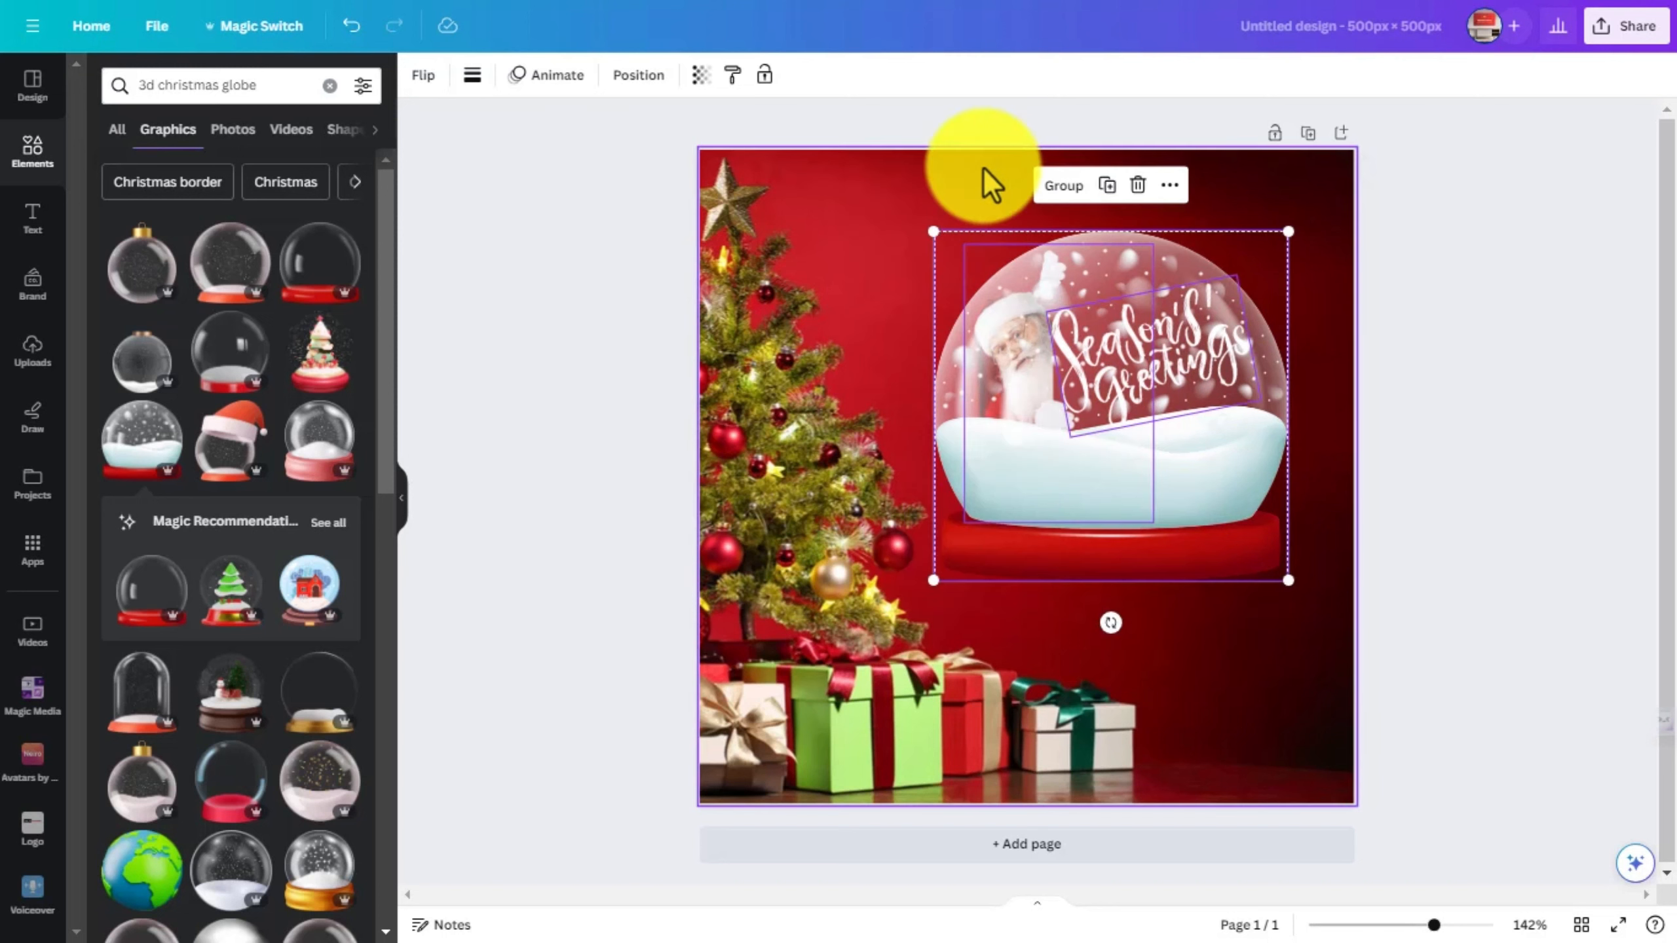
left_click(1075, 201)
left_click(1359, 439)
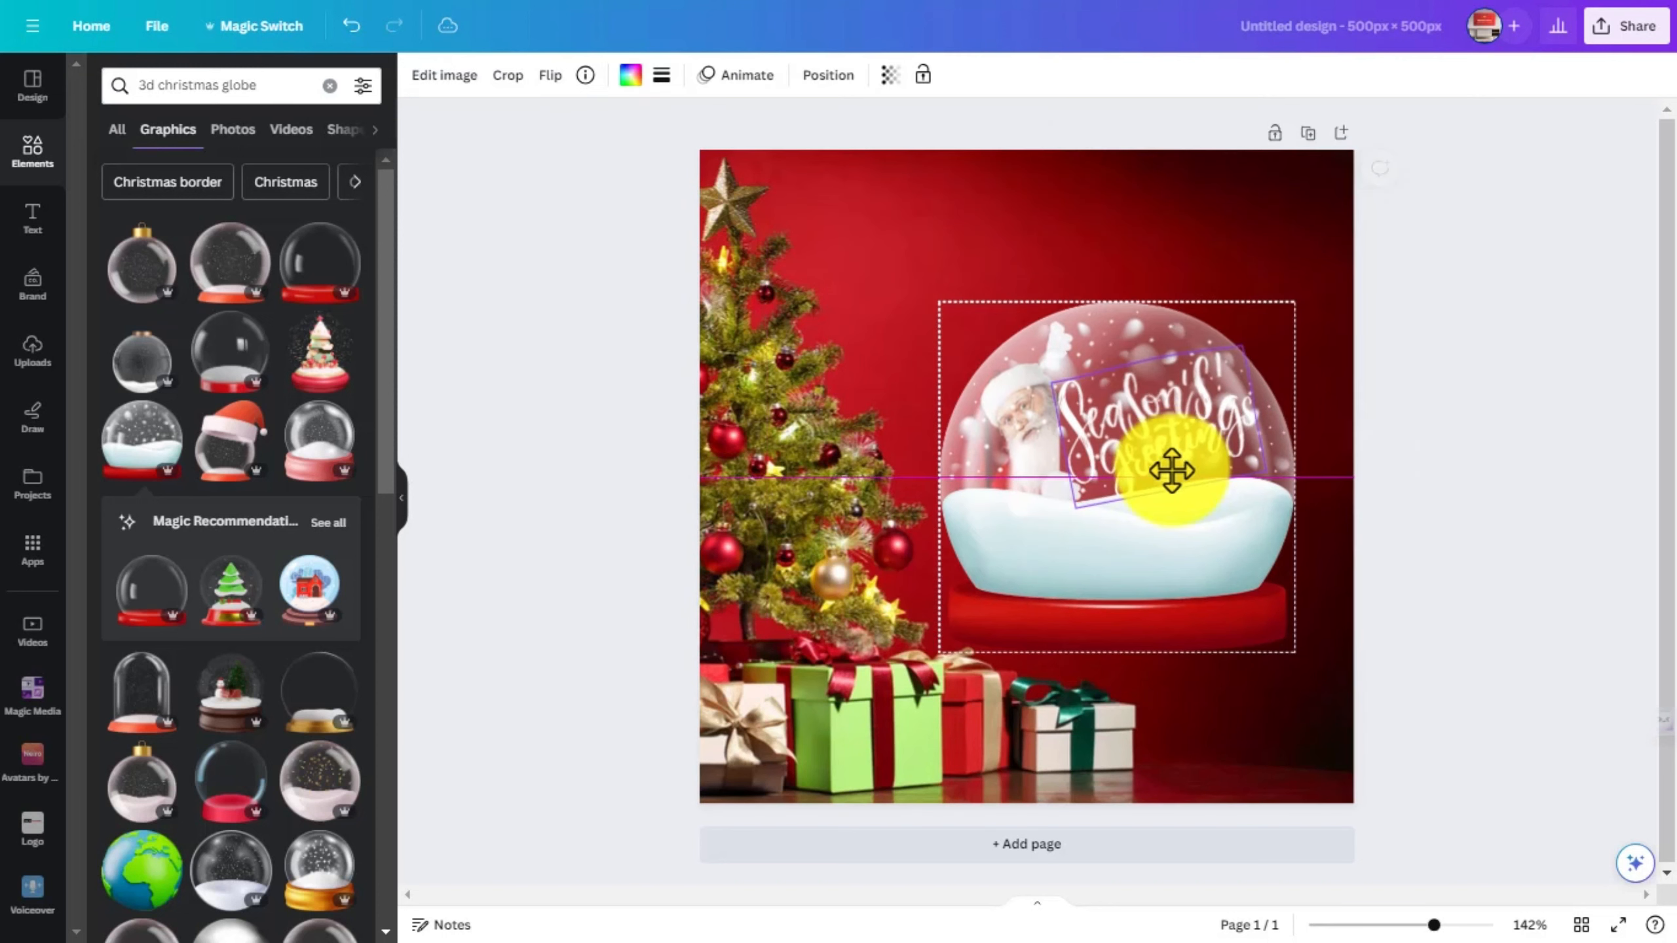